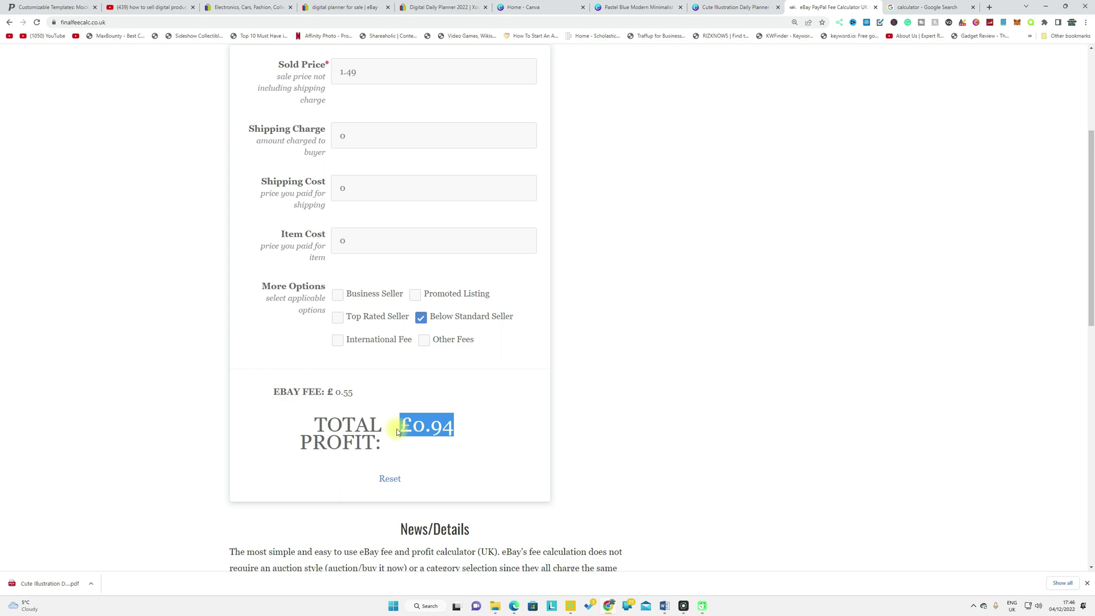
# - Check the Digital Daily Planner listing on eBay, then multiply 0.94 by 13 in the Google calculator
pyautogui.click(464, 8)
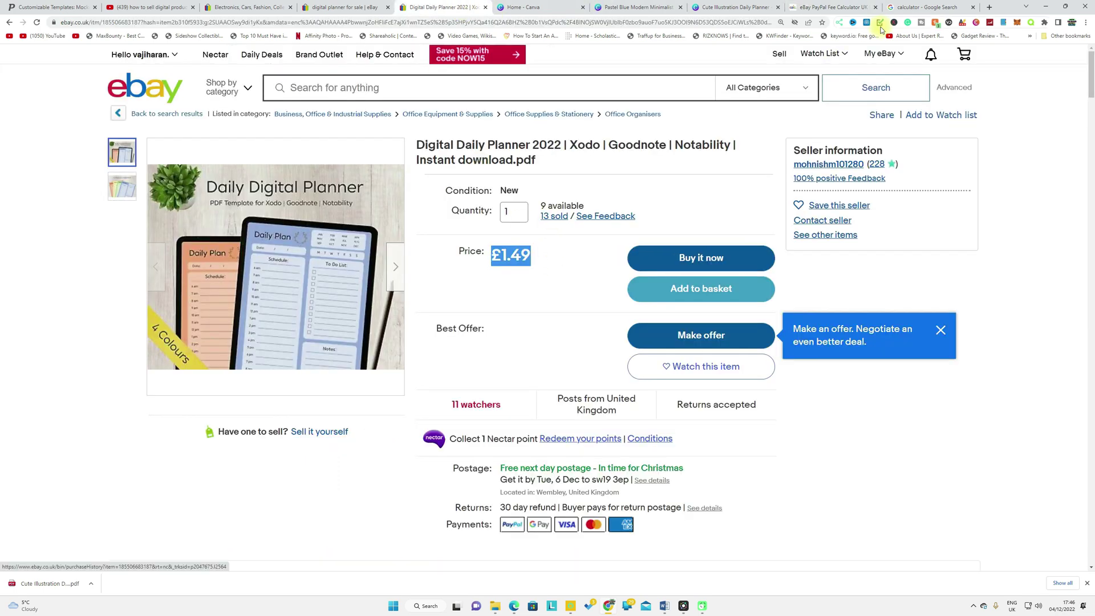
pyautogui.click(921, 7)
pyautogui.click(399, 399)
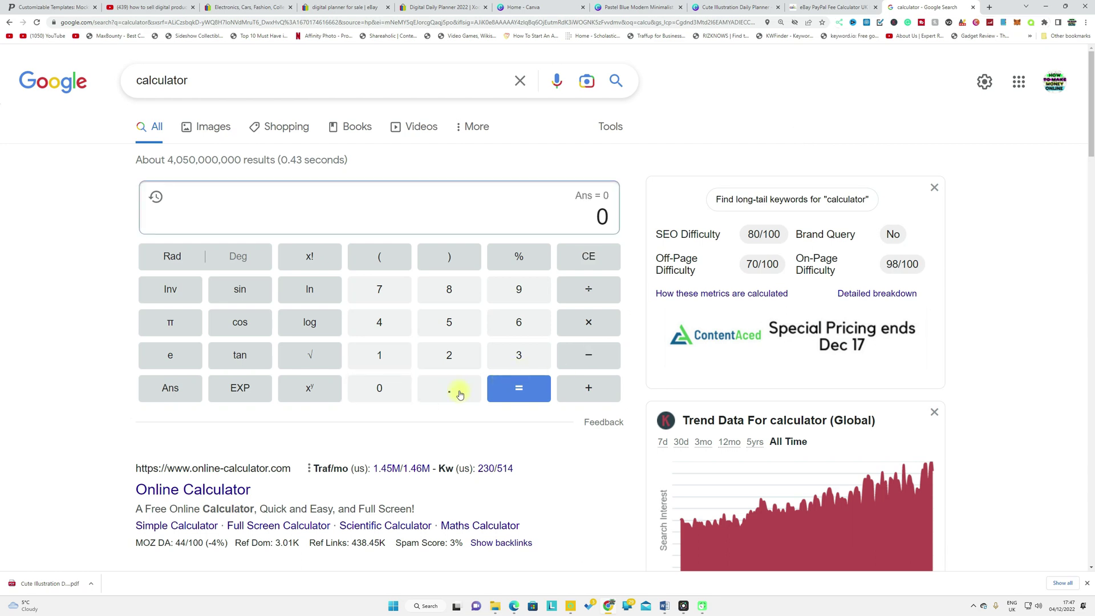
pyautogui.click(450, 393)
pyautogui.click(516, 291)
pyautogui.click(390, 331)
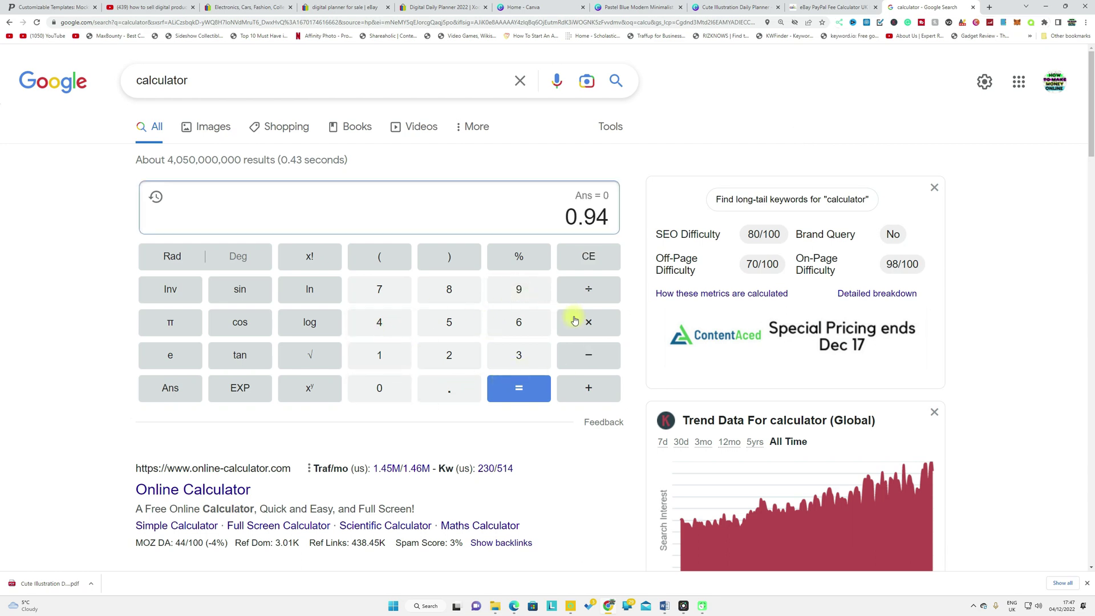
pyautogui.click(576, 320)
pyautogui.click(382, 360)
pyautogui.click(510, 356)
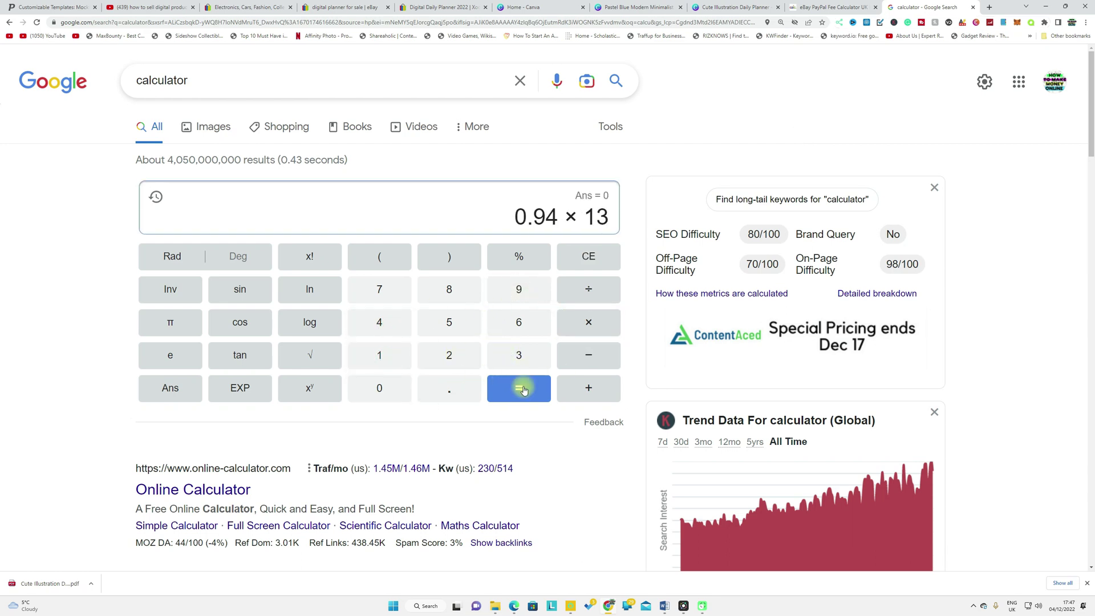
pyautogui.click(520, 389)
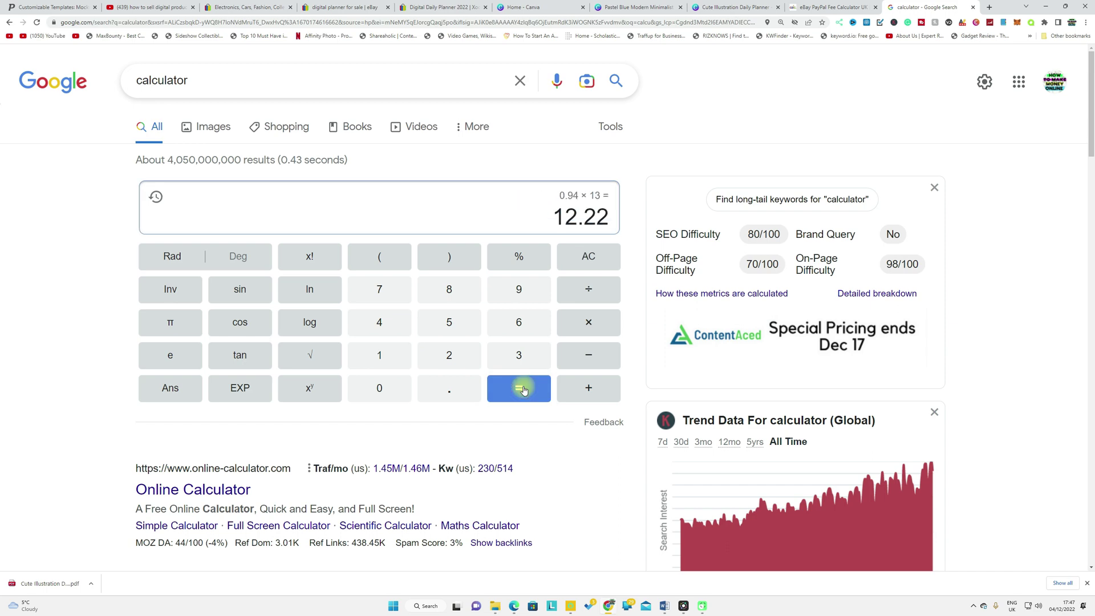
# - Return to eBay and examine the digital planner search results, comparing the prices and sales of competing listings
pyautogui.click(440, 7)
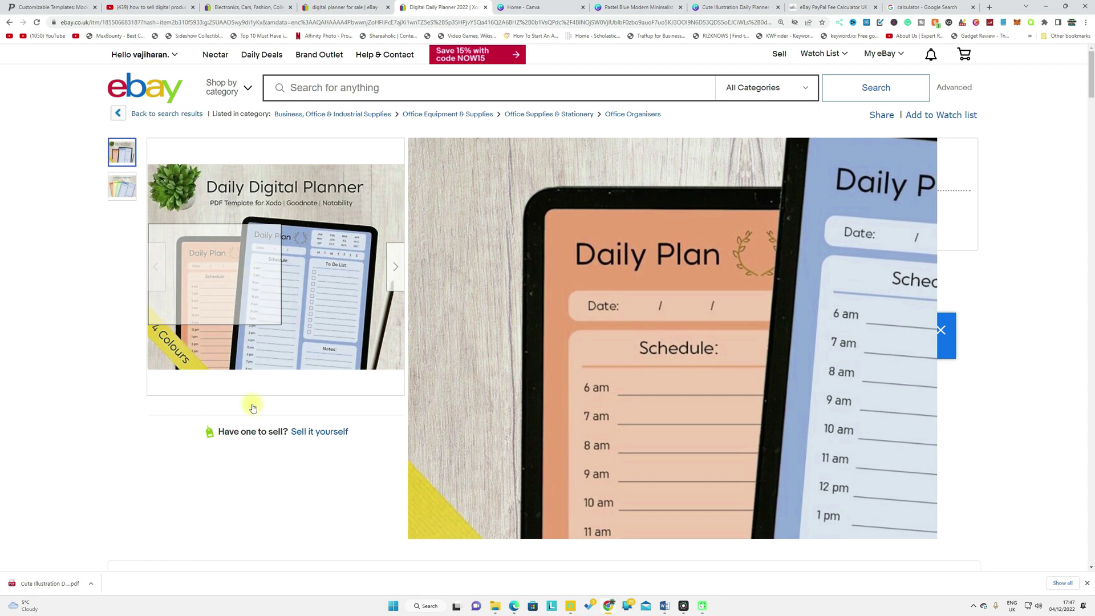
pyautogui.click(345, 7)
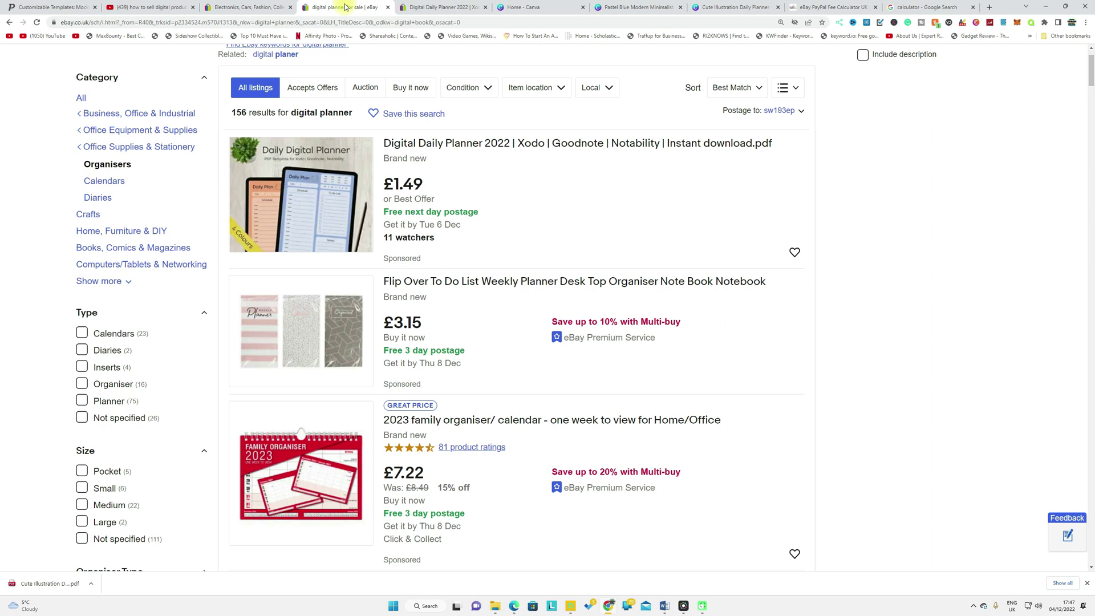
pyautogui.scroll(-3, 422, 330)
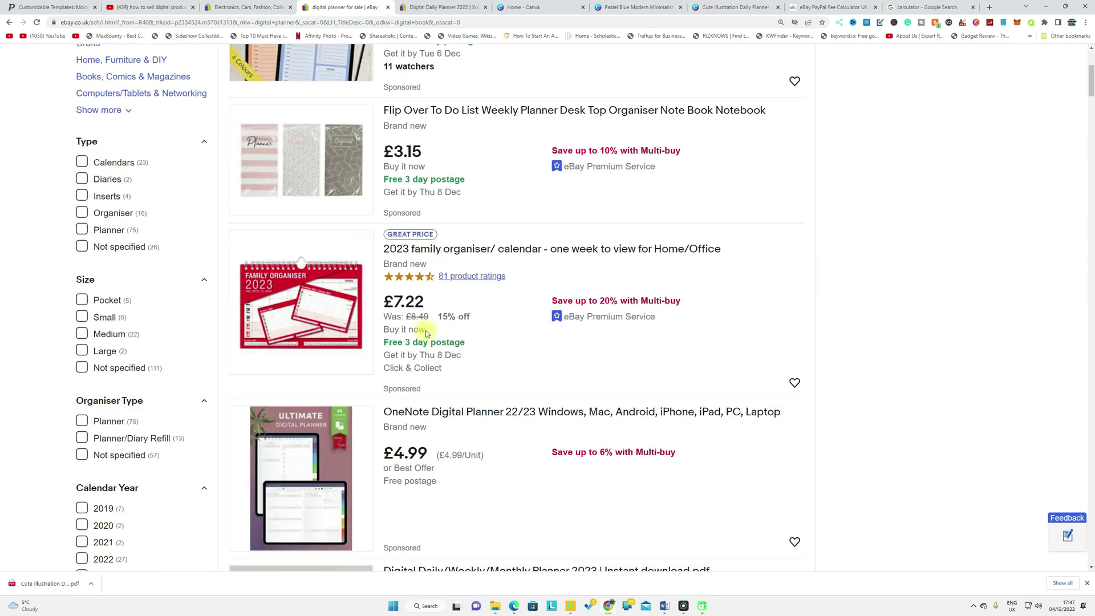
pyautogui.scroll(-3, 426, 331)
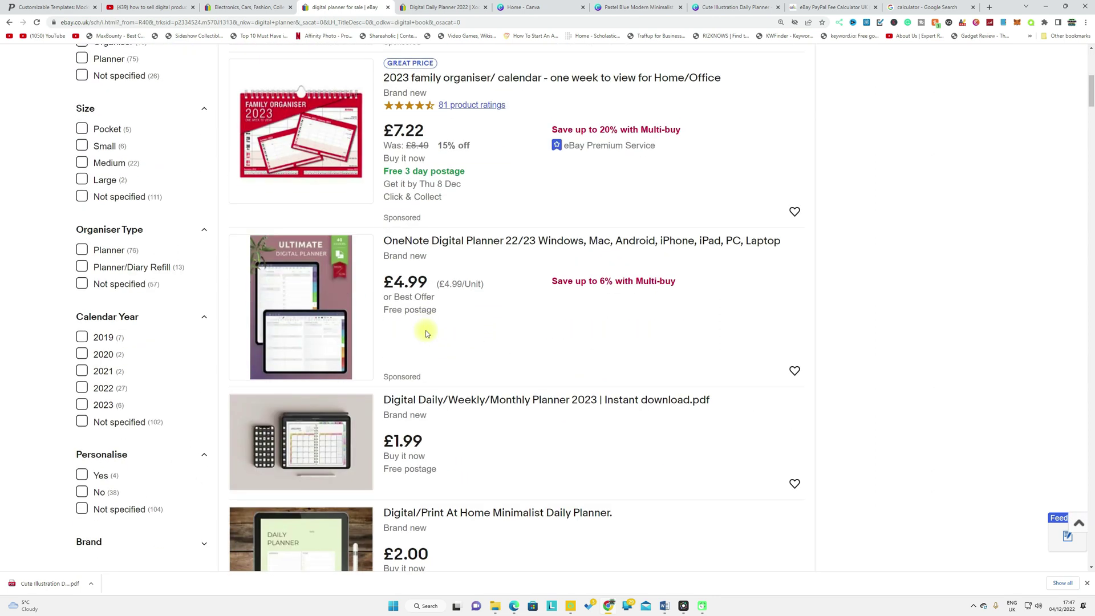
pyautogui.scroll(-4, 428, 336)
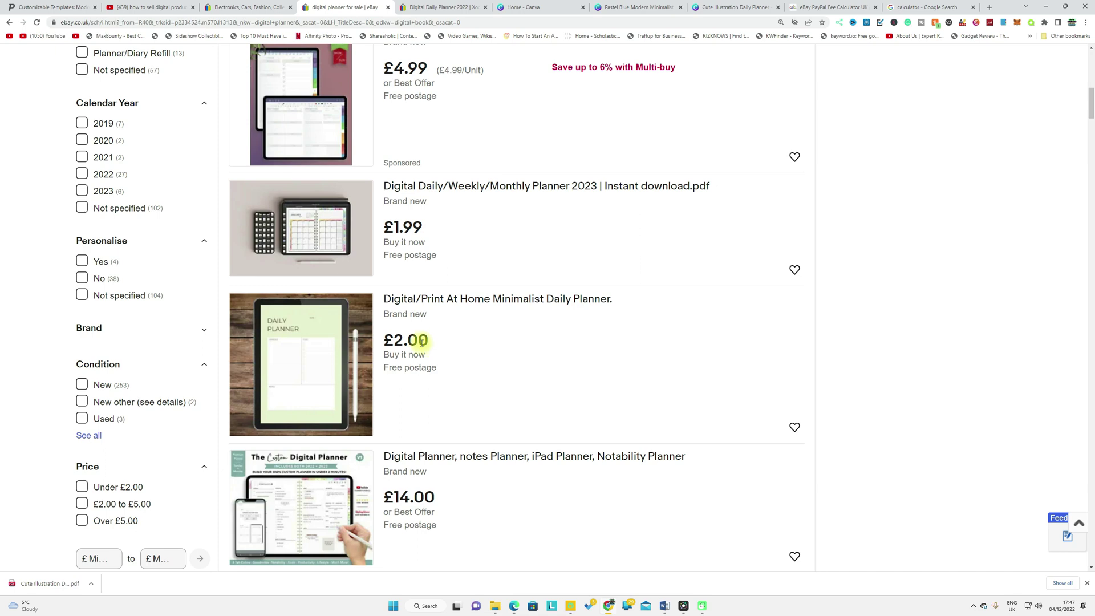
pyautogui.scroll(-3, 425, 354)
pyautogui.scroll(-1, 429, 369)
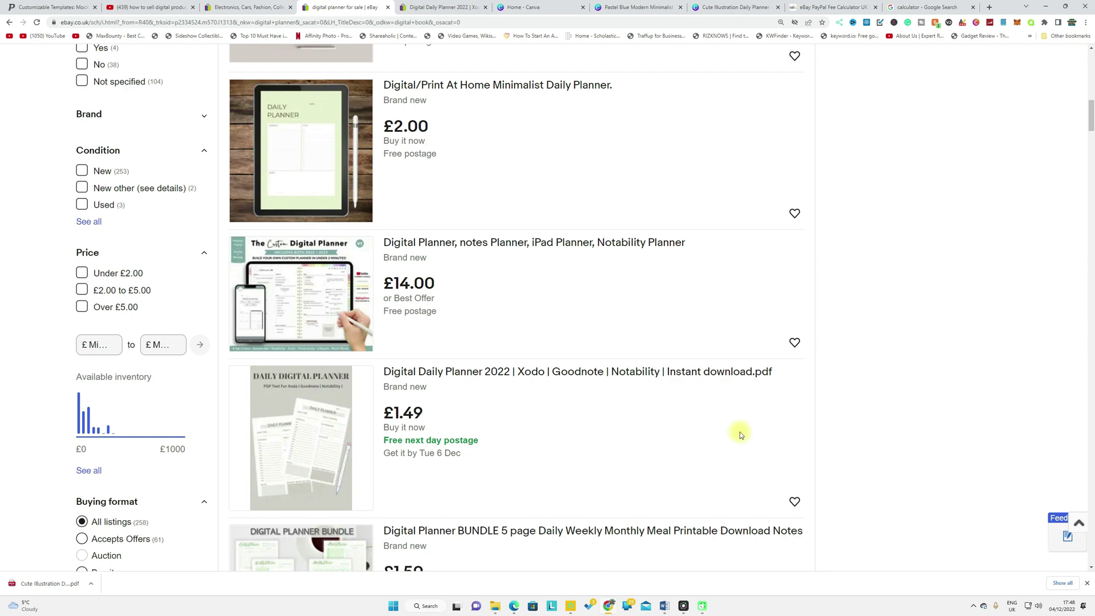
pyautogui.scroll(-5, 740, 432)
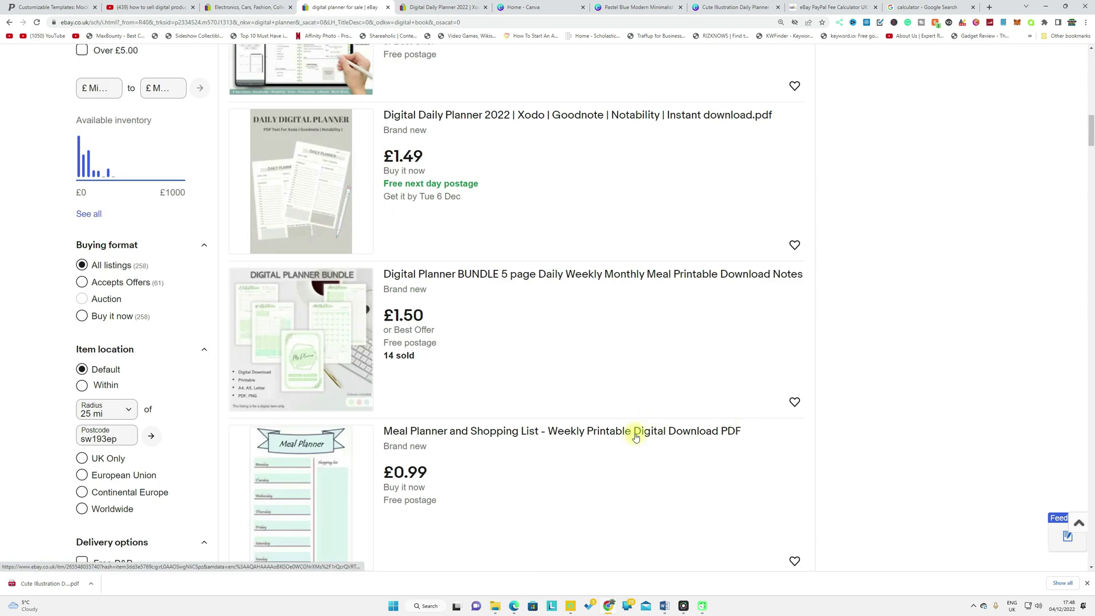
# - View the enlarged main product image of the Digital Daily Planner 2022 listing, then close it
pyautogui.click(429, 7)
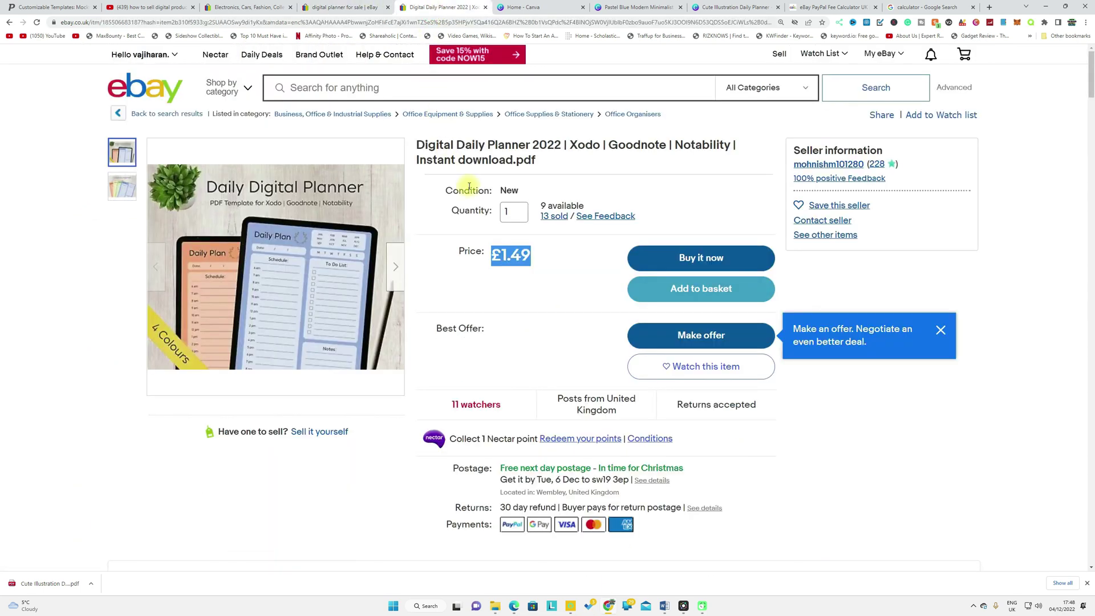
pyautogui.click(525, 236)
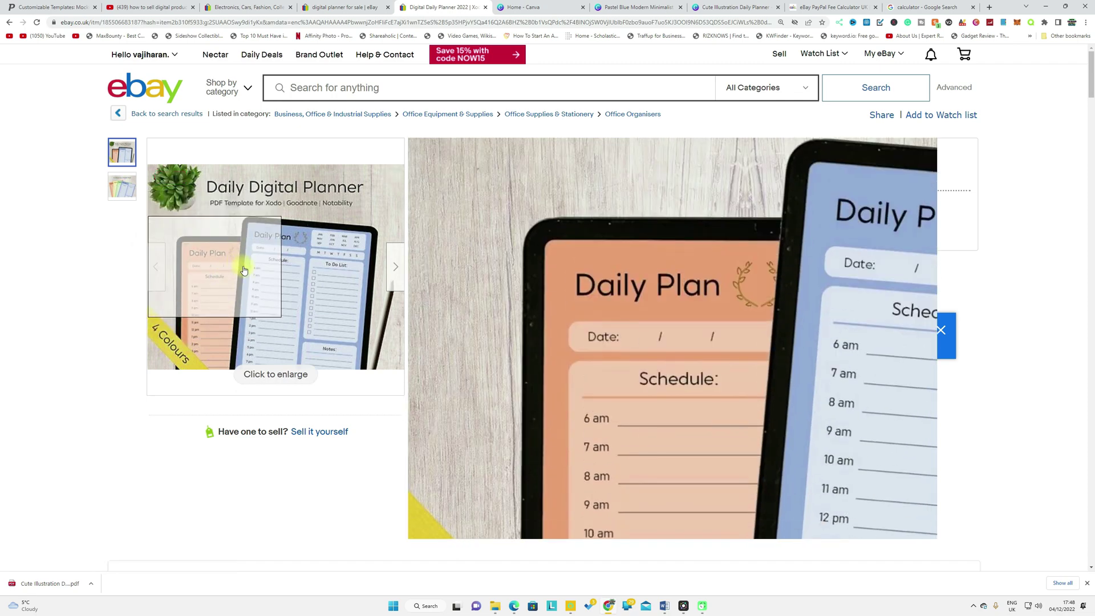
pyautogui.click(246, 271)
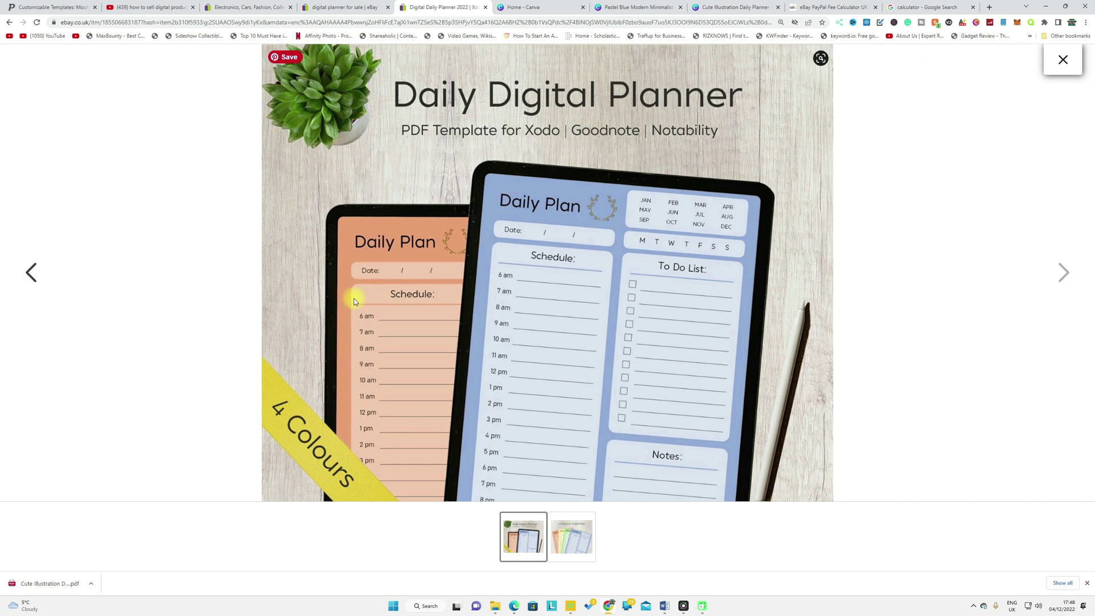
pyautogui.click(1066, 62)
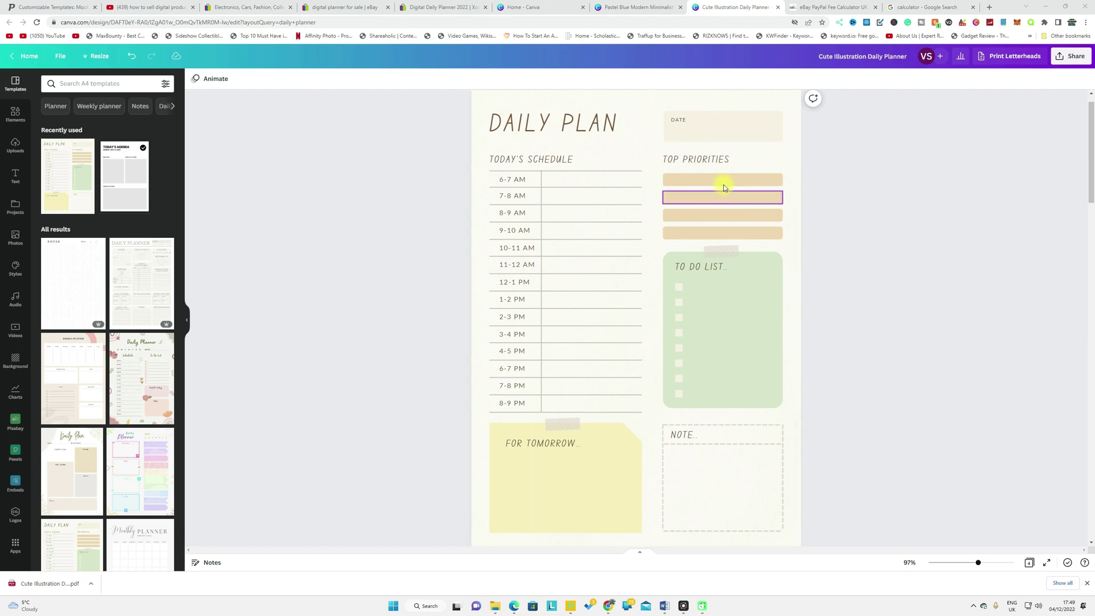
# - Switch to Canva, search templates for "daily planner" and open the Daily Plan template with the green to-do list as a new design
pyautogui.click(549, 7)
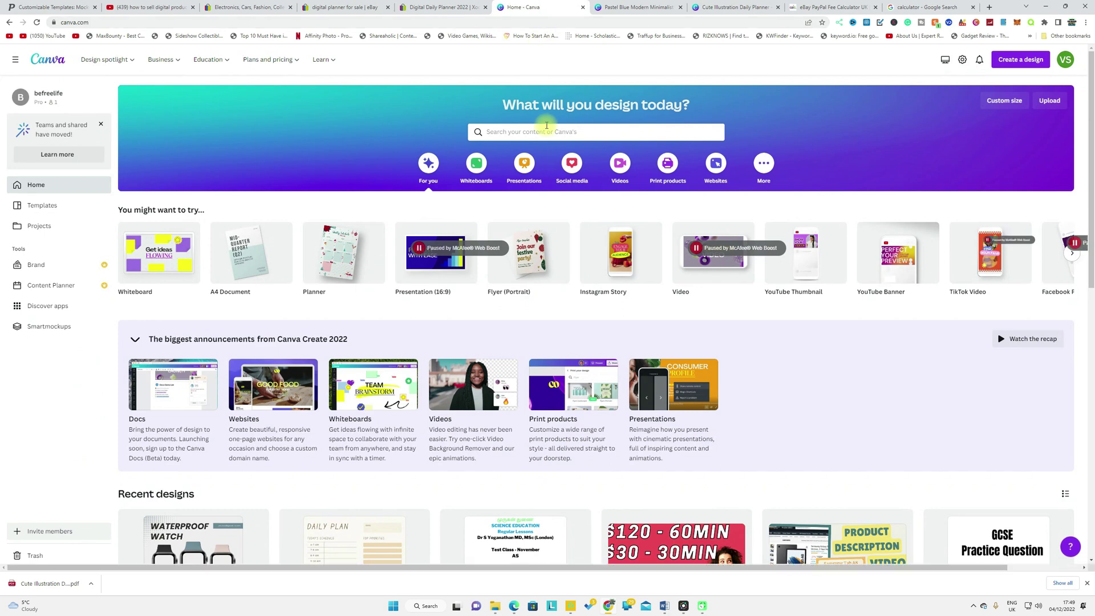
pyautogui.click(526, 133)
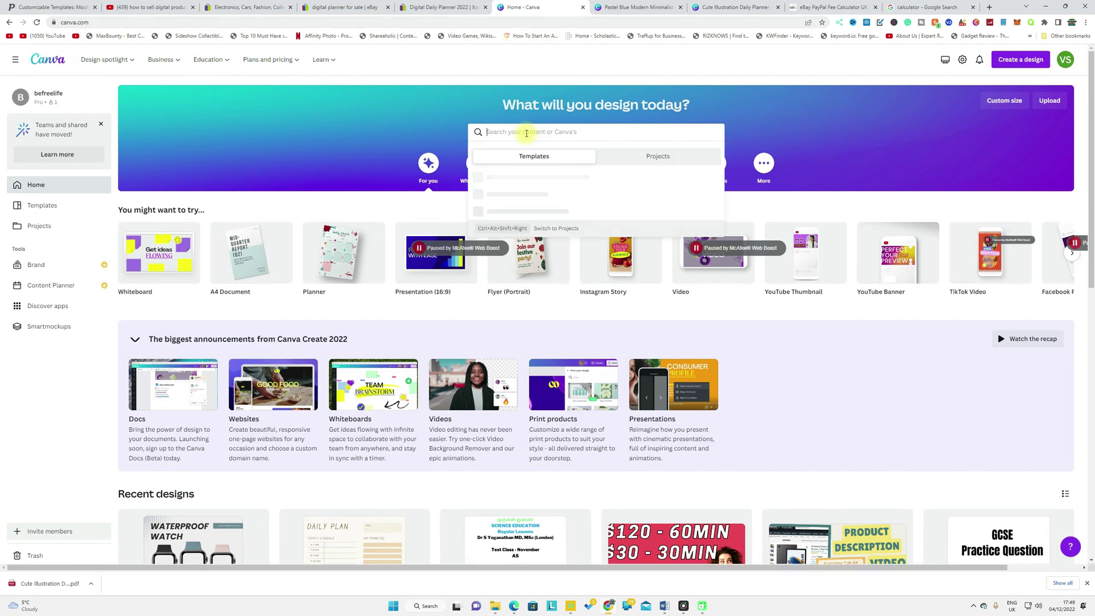
pyautogui.write('daily plann')
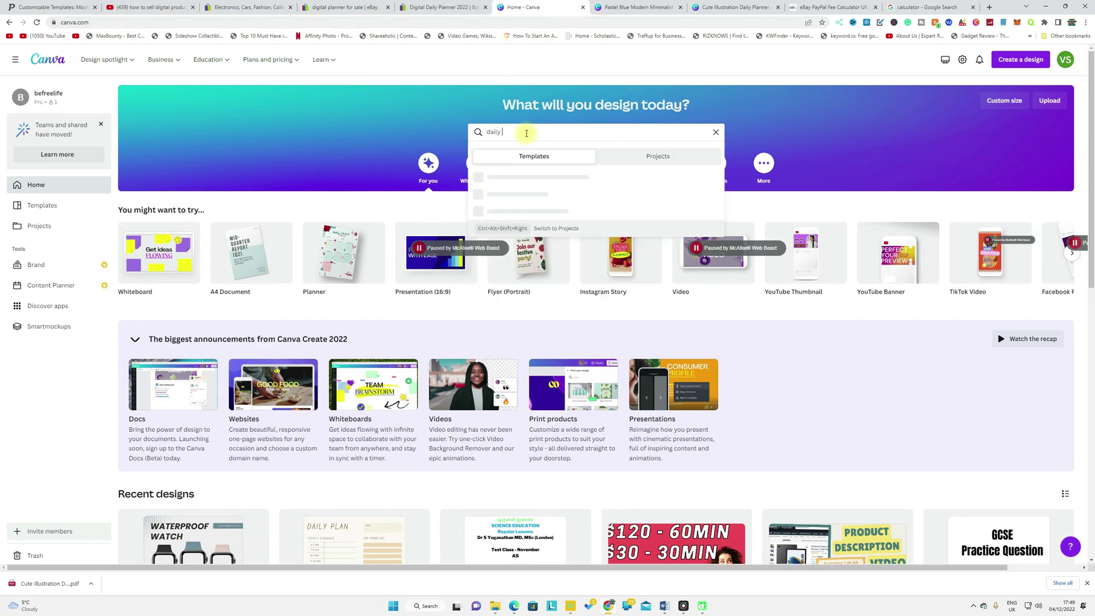
pyautogui.write('er')
pyautogui.press('Return')
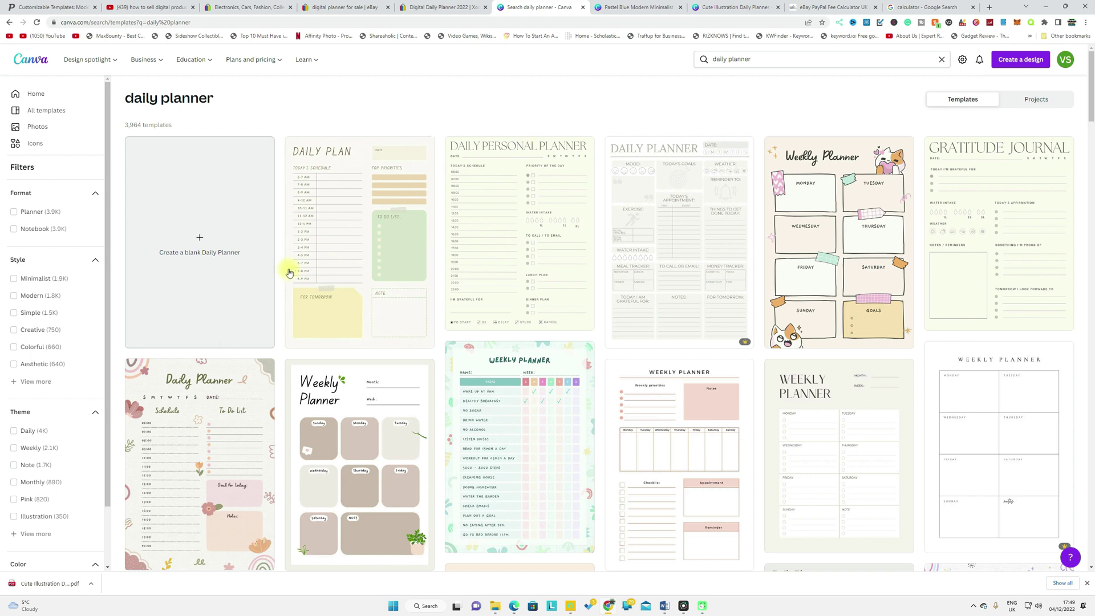
pyautogui.click(360, 242)
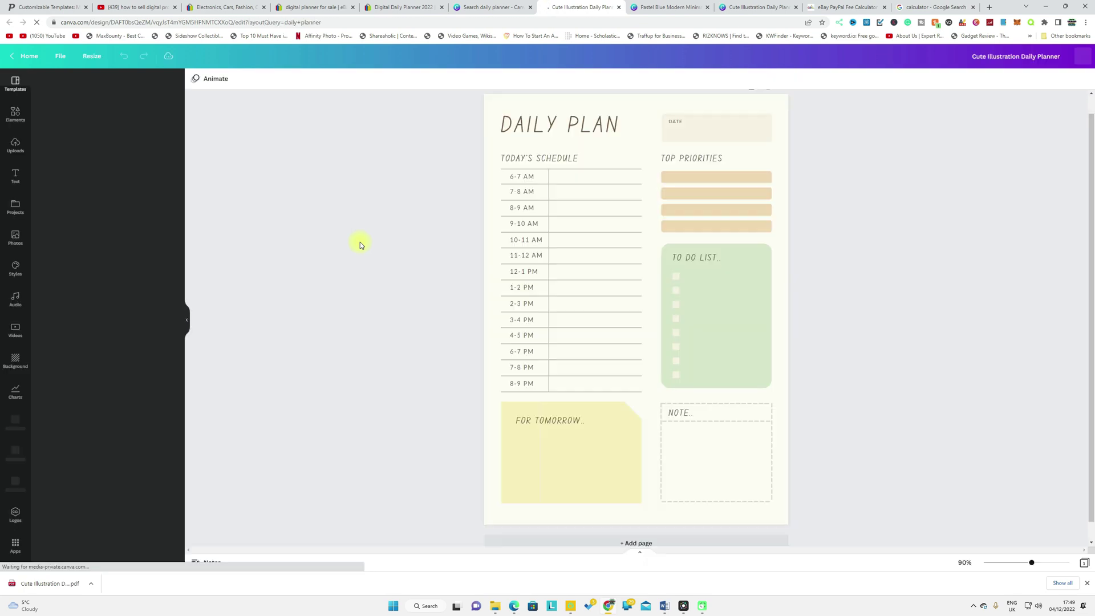
# - Change the planner page's background to the pale blue custom colour #DFF3FF
pyautogui.click(531, 121)
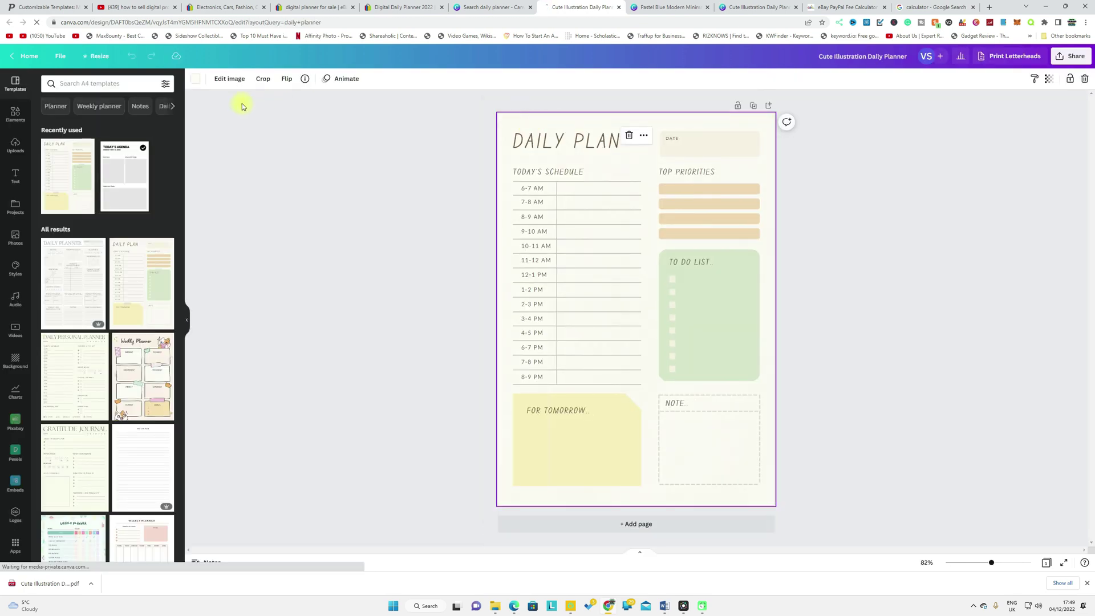
pyautogui.click(196, 79)
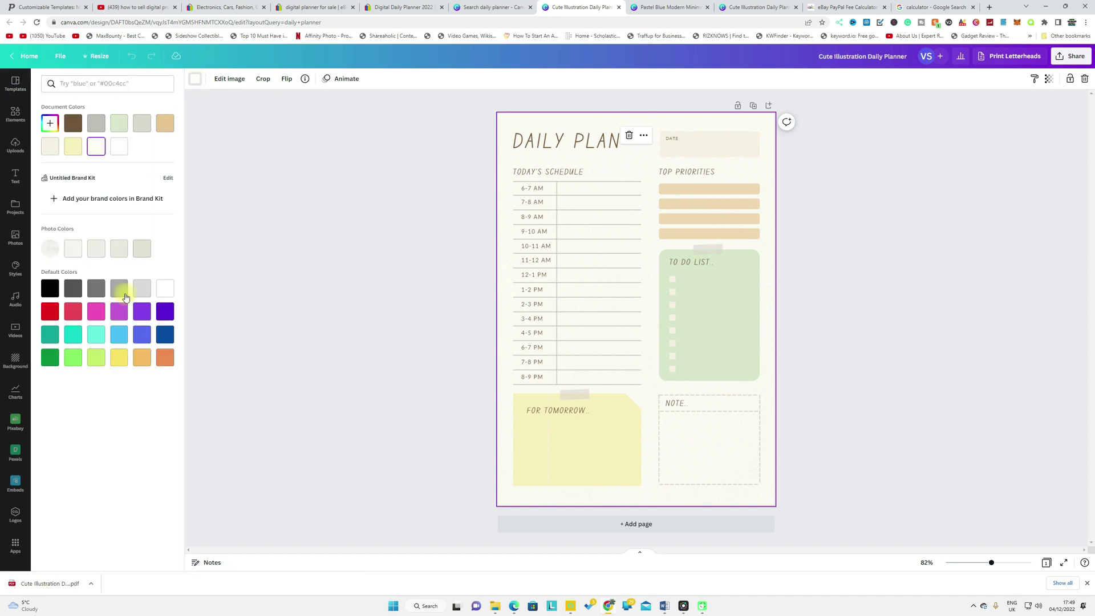
pyautogui.click(119, 336)
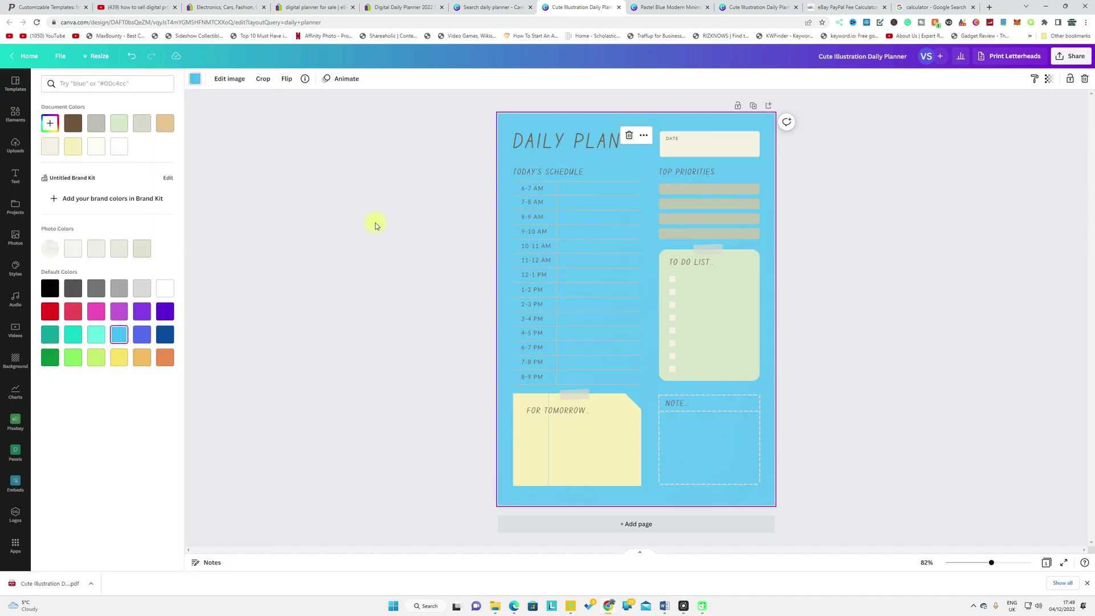
pyautogui.click(49, 124)
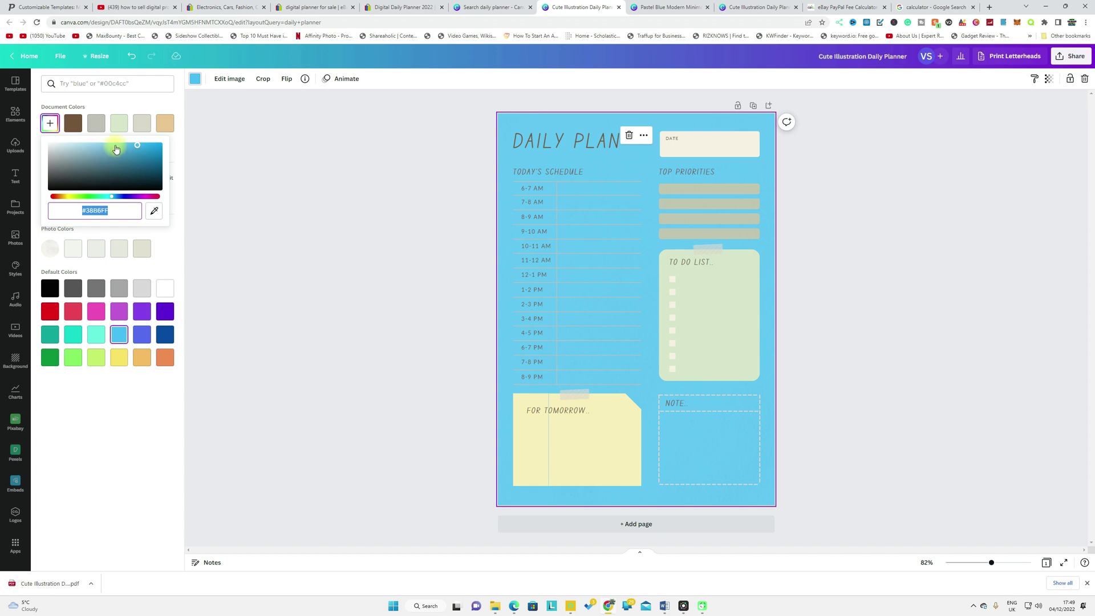
pyautogui.click(85, 147)
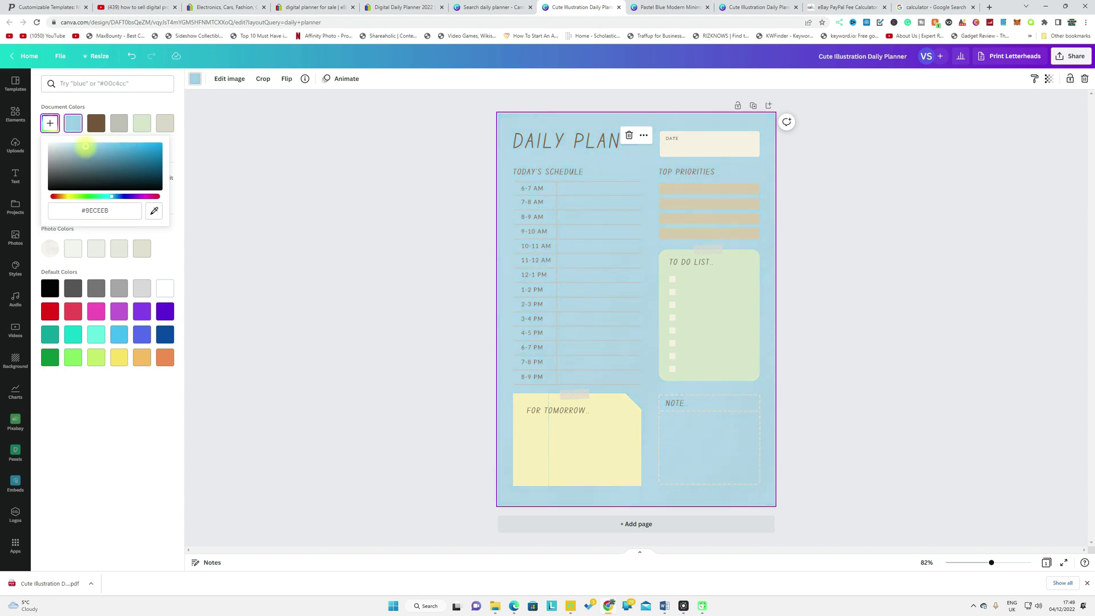
pyautogui.moveTo(86, 147); pyautogui.dragTo(59, 134)
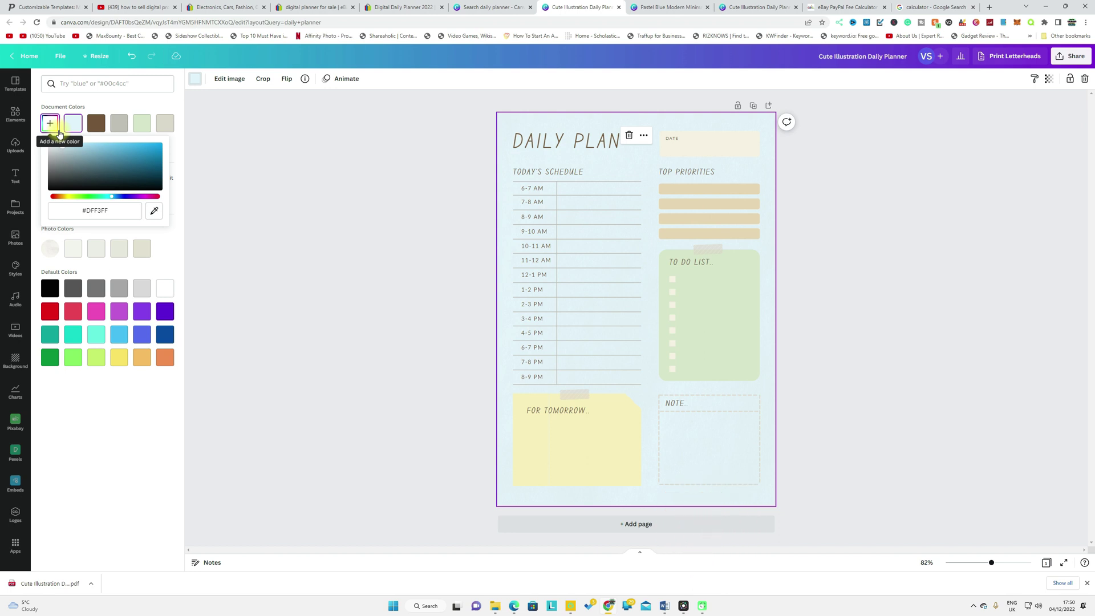
pyautogui.click(529, 147)
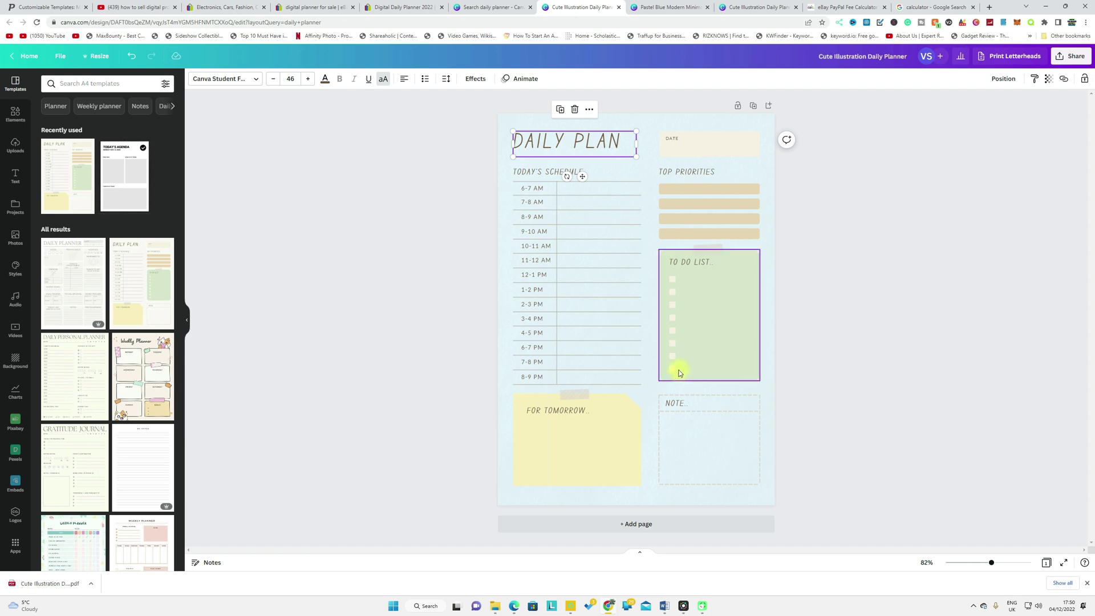
# - Switch to the finished daily planner design and examine its four pages with different background colours
pyautogui.click(1064, 60)
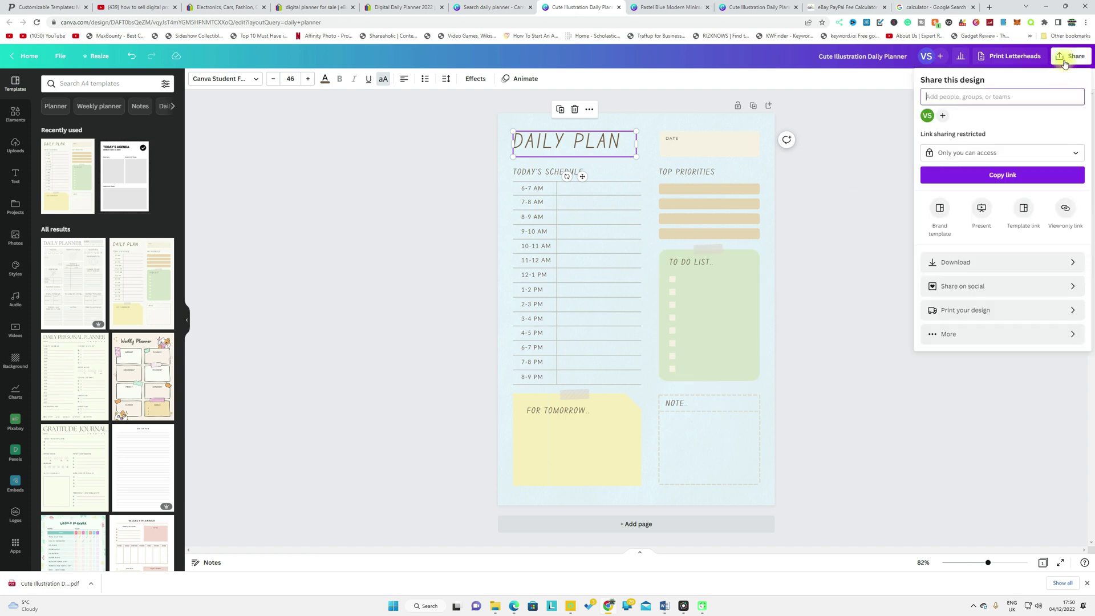
pyautogui.click(724, 8)
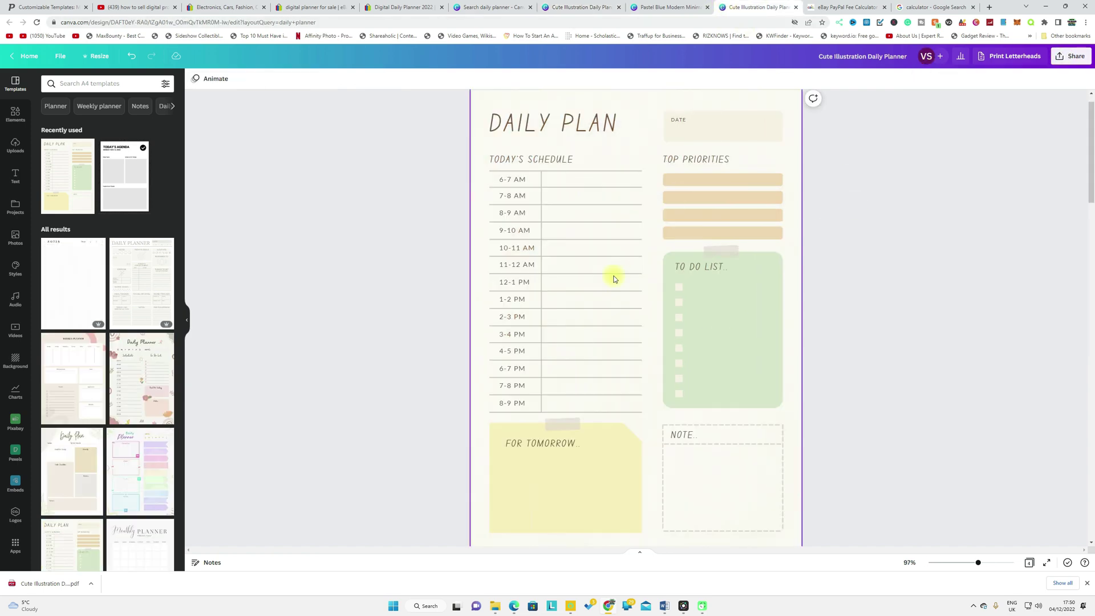
pyautogui.scroll(-10, 607, 289)
pyautogui.scroll(-10, 605, 289)
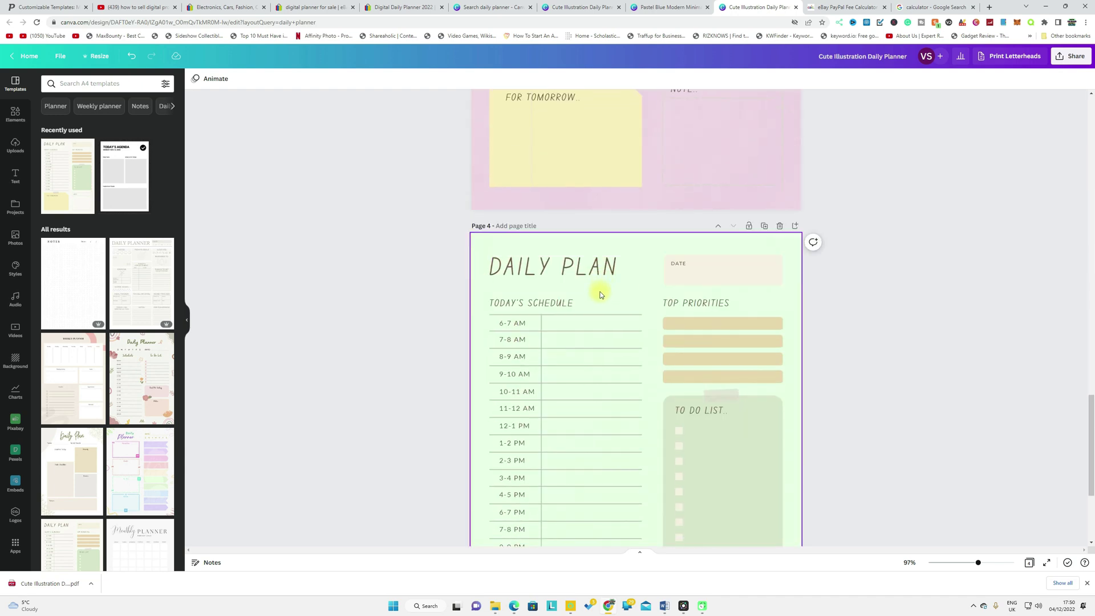
pyautogui.scroll(15, 599, 297)
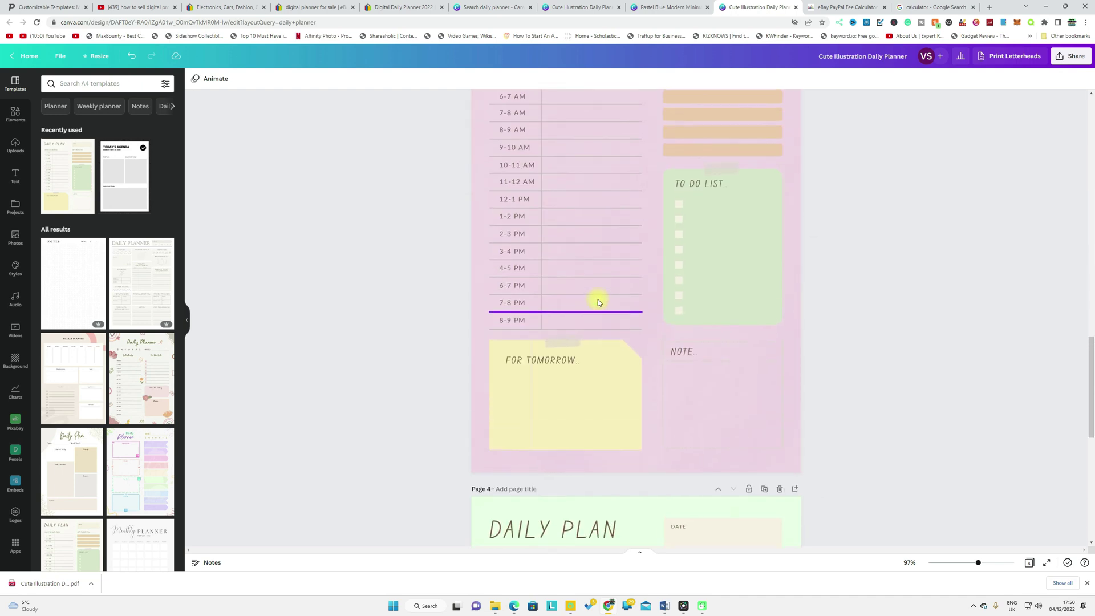
pyautogui.scroll(5, 600, 302)
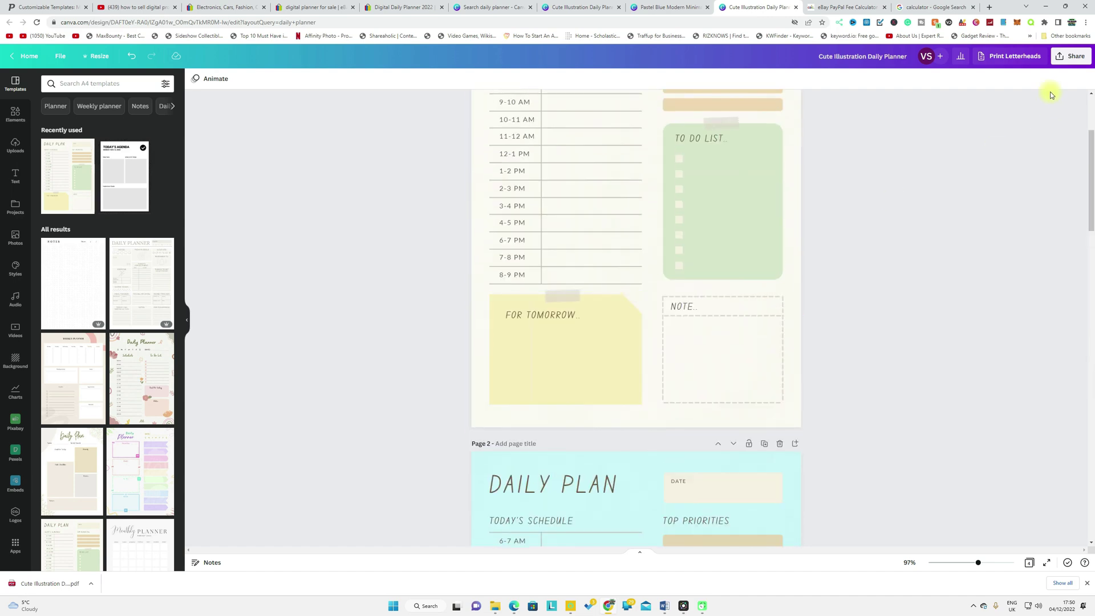
# - Set up the four-page planner's download as PDF Standard with all pages included
pyautogui.click(1063, 55)
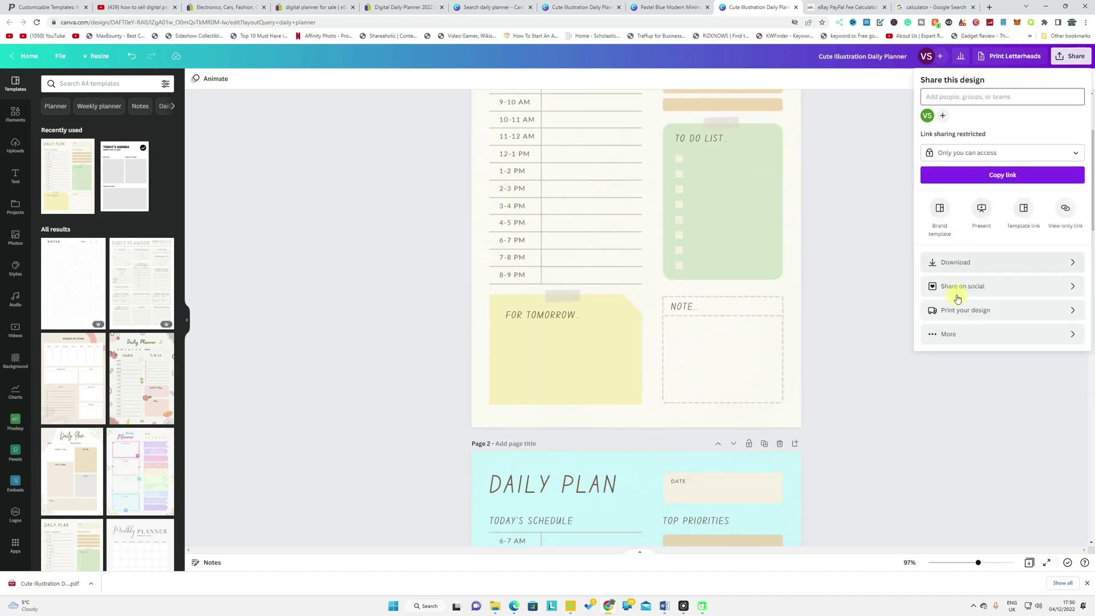
pyautogui.click(956, 265)
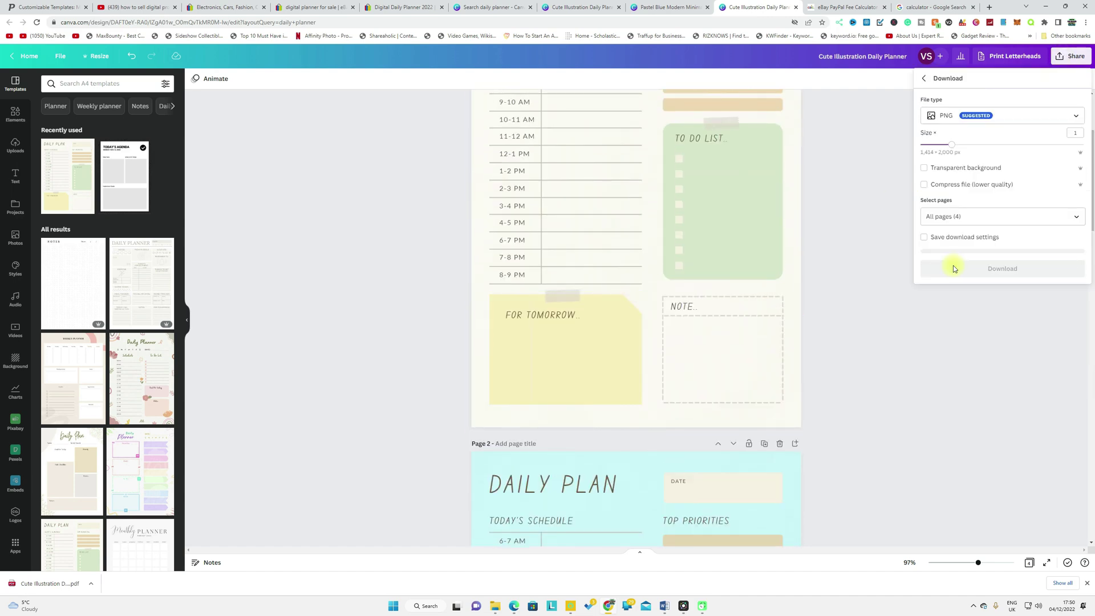
pyautogui.click(1017, 115)
pyautogui.click(958, 200)
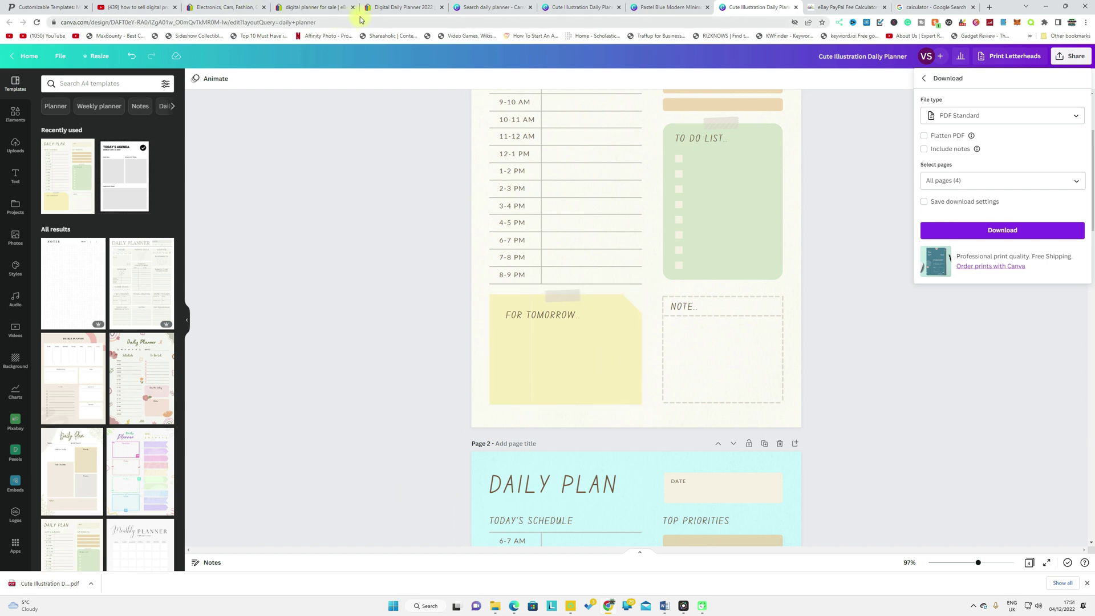
# - Switch to the eBay home page, go to the selling area and start creating a single listing
pyautogui.click(222, 8)
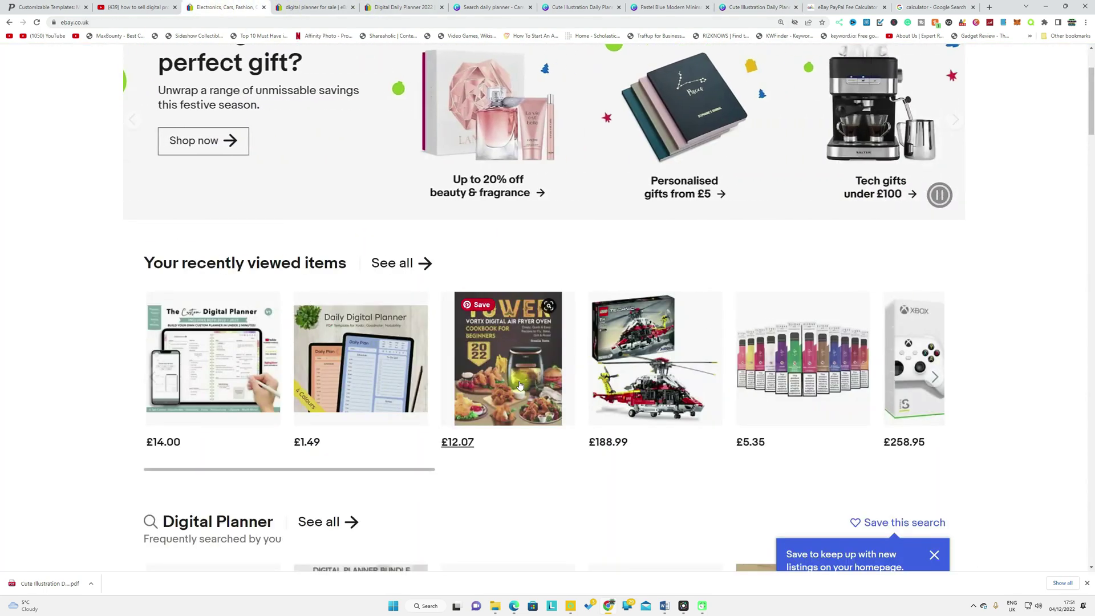
pyautogui.scroll(3, 518, 384)
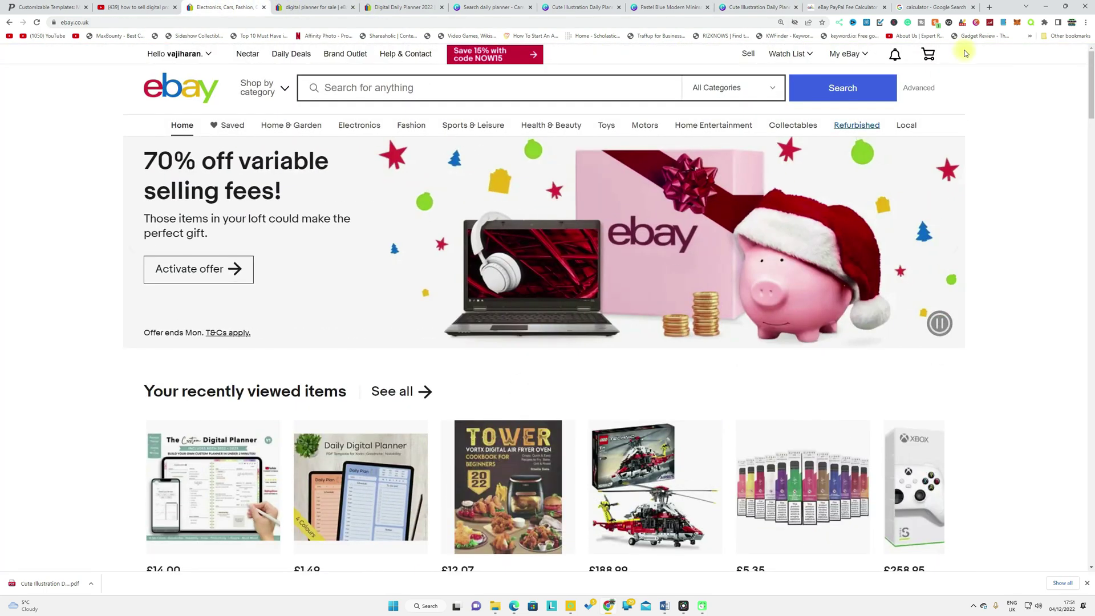
pyautogui.click(748, 53)
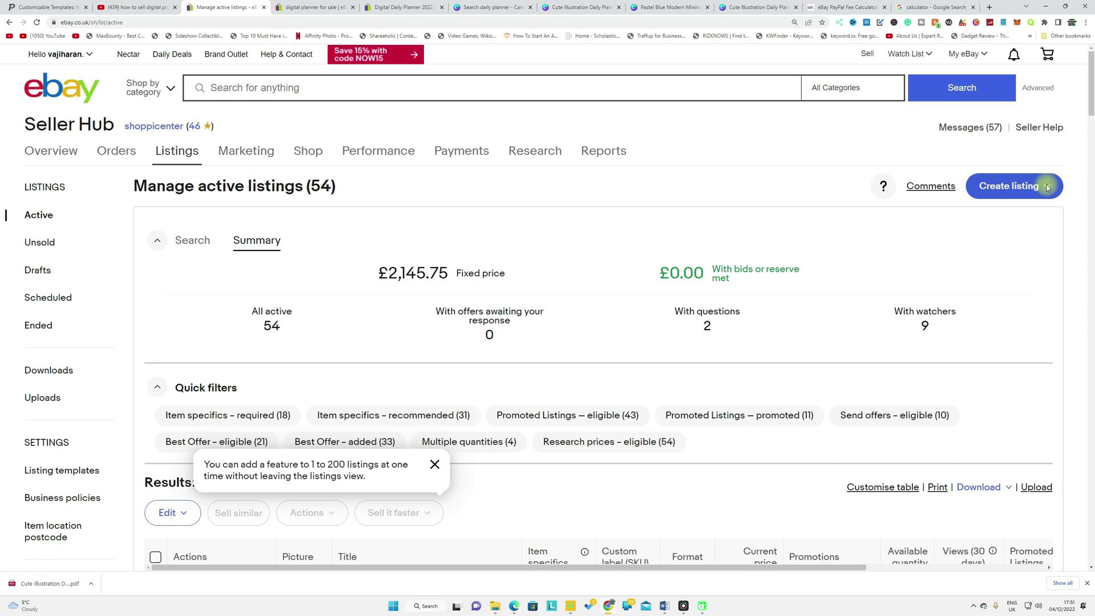
pyautogui.click(1048, 187)
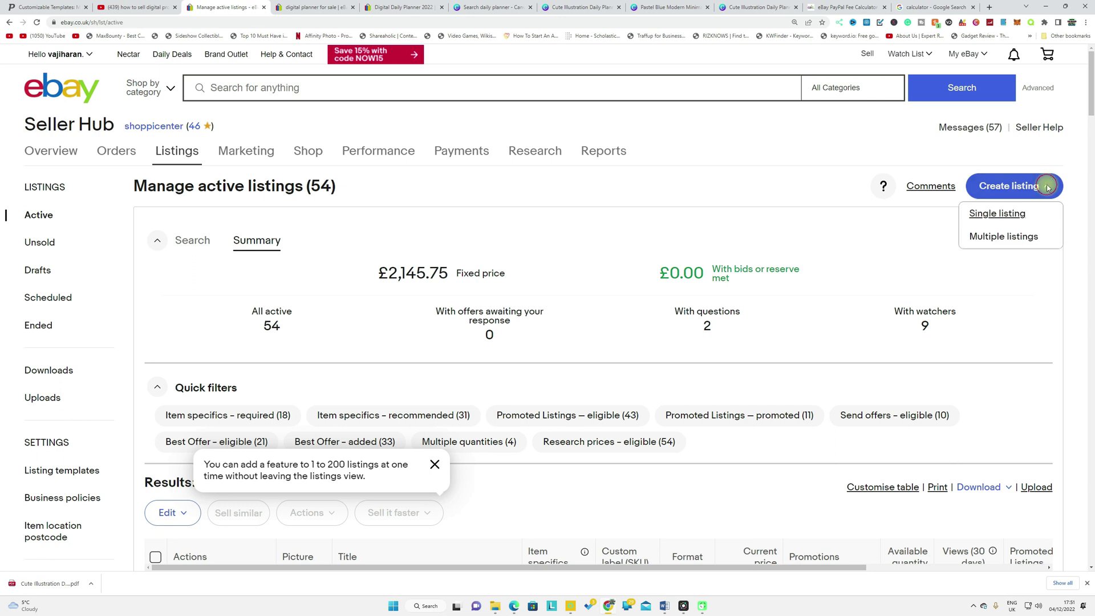
pyautogui.click(999, 214)
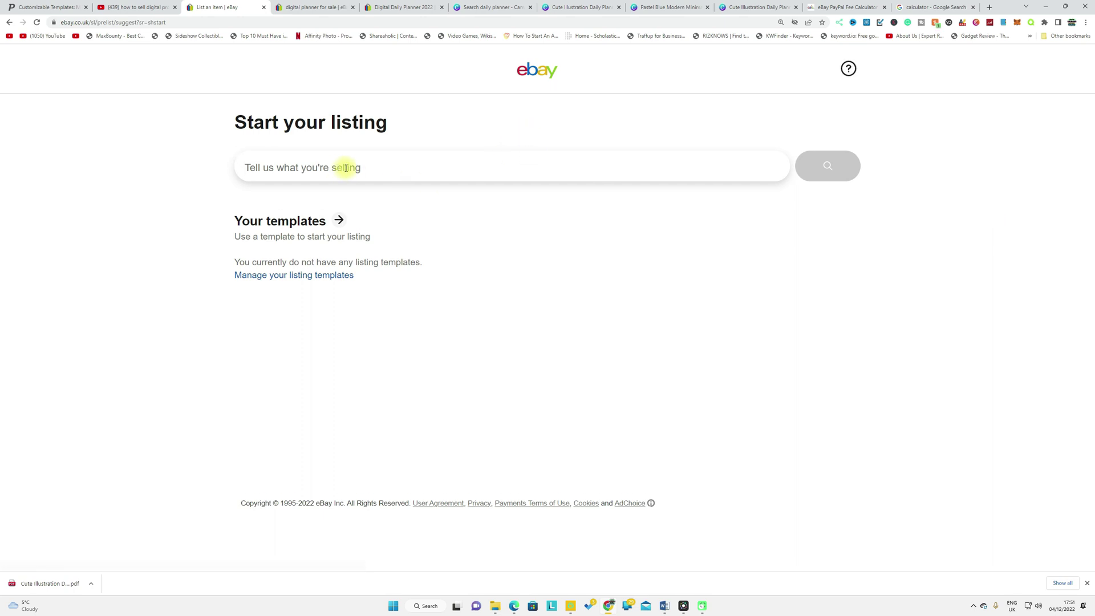
pyautogui.click(323, 168)
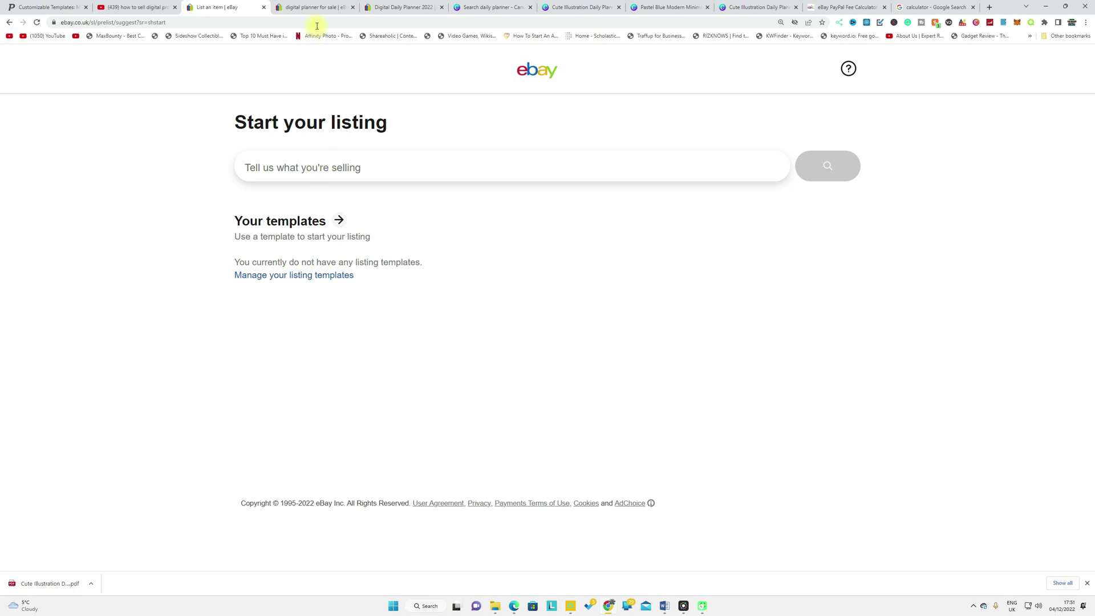
# - Copy the title of the competing Digital Daily Planner 2022 listing and paste it as the item description of the new listing
pyautogui.click(392, 10)
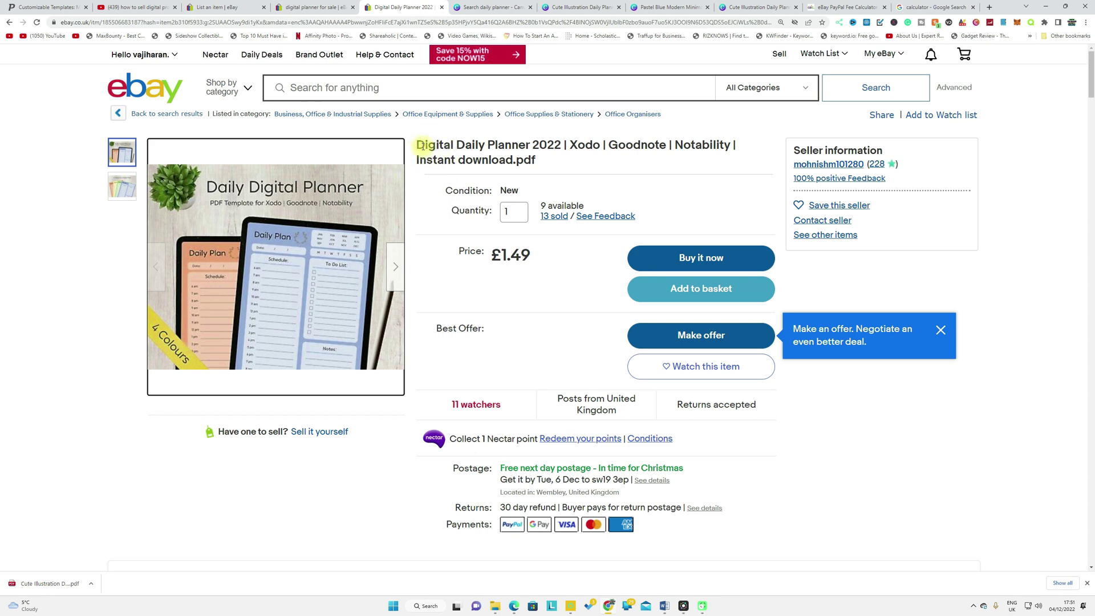
pyautogui.moveTo(416, 146); pyautogui.dragTo(548, 167)
pyautogui.hotkey('ctrl', 'c')
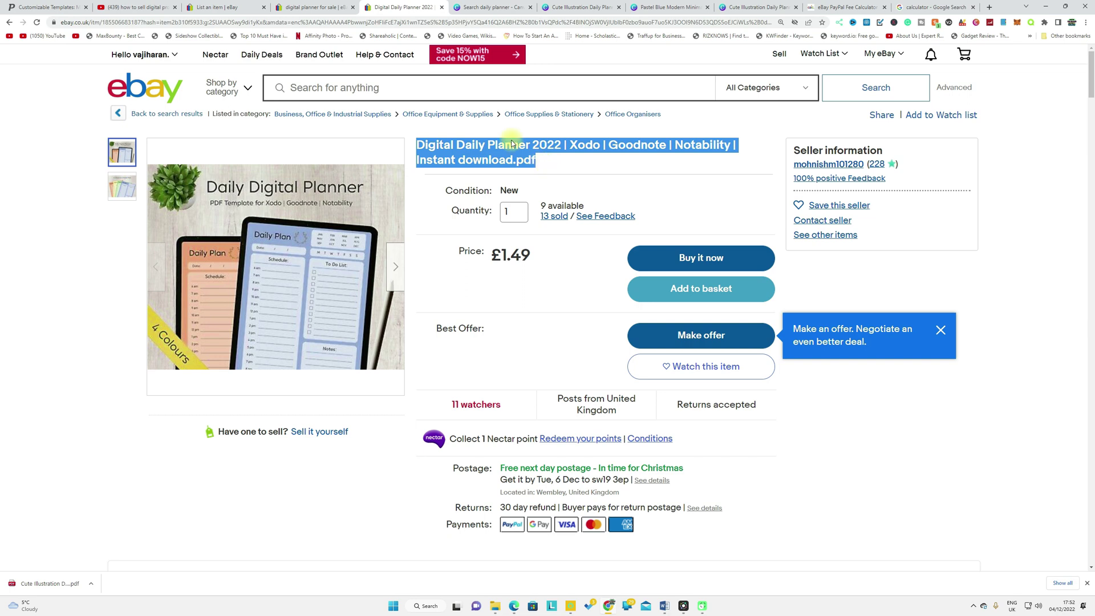
pyautogui.click(224, 7)
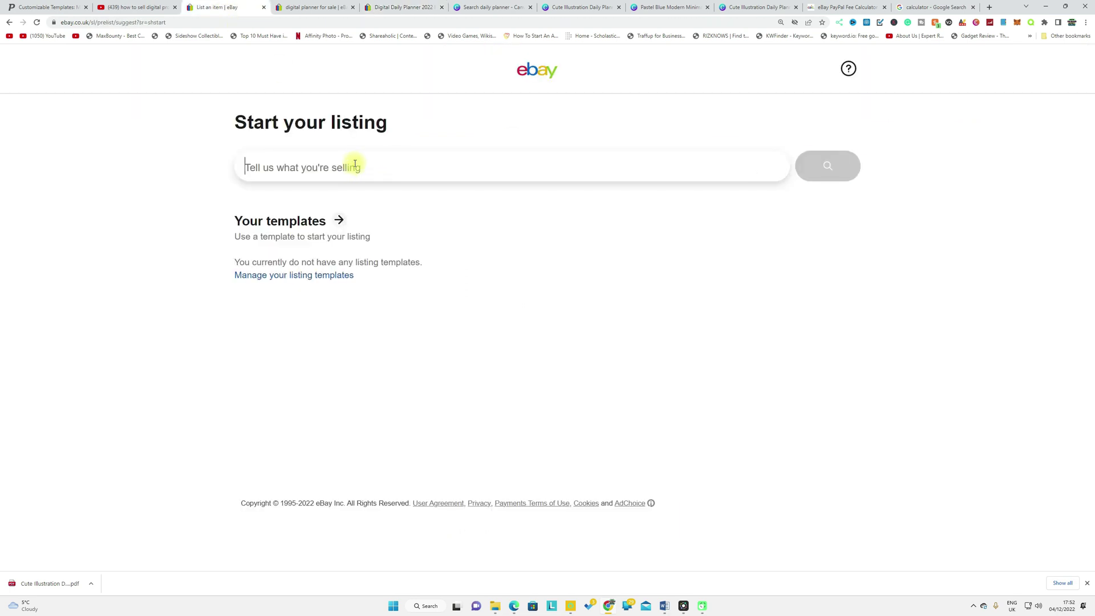
pyautogui.hotkey('ctrl', 'v')
# - Remove "Xodo" from the pasted title and change the year to 2023
pyautogui.moveTo(389, 166); pyautogui.dragTo(441, 170)
pyautogui.press('BackSpace')
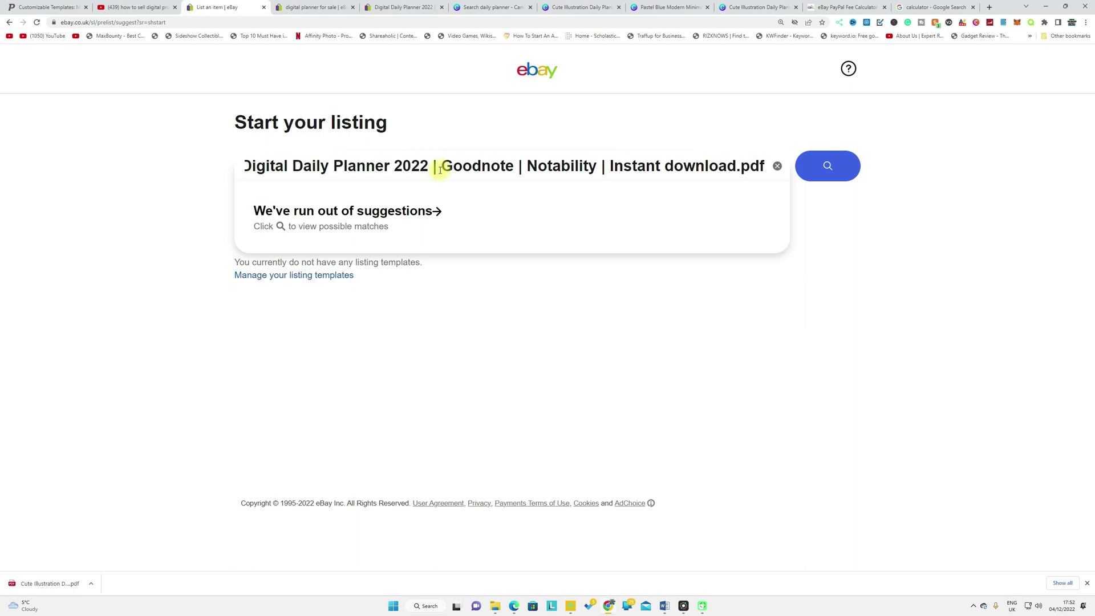
pyautogui.press('BackSpace')
pyautogui.press('BackSpace')
pyautogui.press('BackSpace')
pyautogui.press('BackSpace')
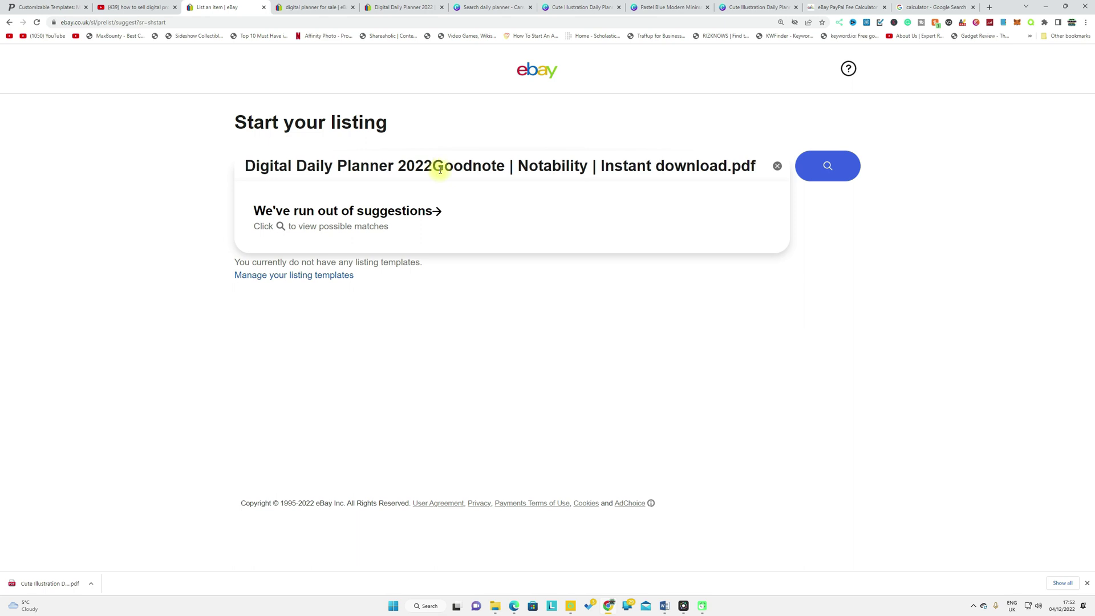
pyautogui.write('3')
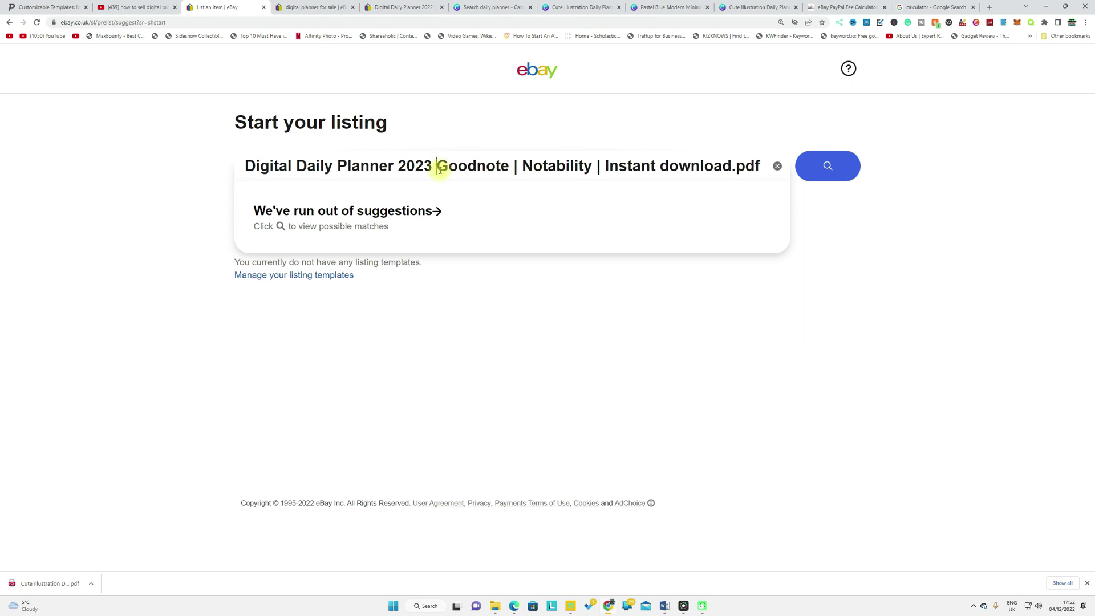
# - Remove "Goodnote" and "Notability" so the title reads "Digital Daily Planner 2023 | Instant download.pdf", and search for matching products
pyautogui.press('Delete')
pyautogui.press('Delete')
pyautogui.press('Delete')
pyautogui.press('Delete')
pyautogui.press('Delete')
pyautogui.press('Delete')
pyautogui.press('Delete')
pyautogui.press('Delete')
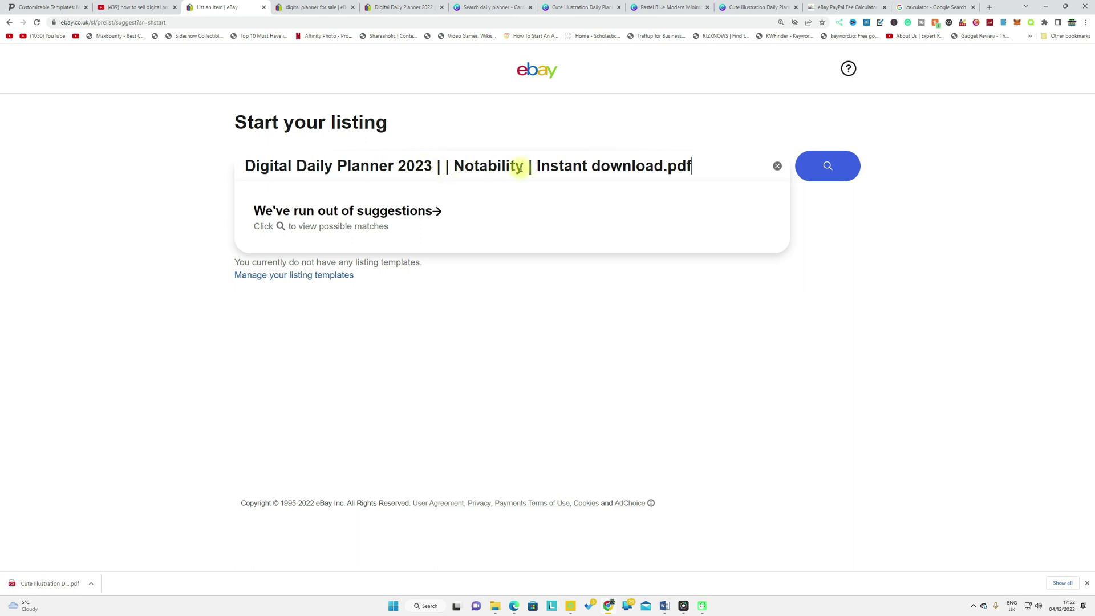
pyautogui.moveTo(534, 166); pyautogui.dragTo(446, 167)
pyautogui.press('Delete')
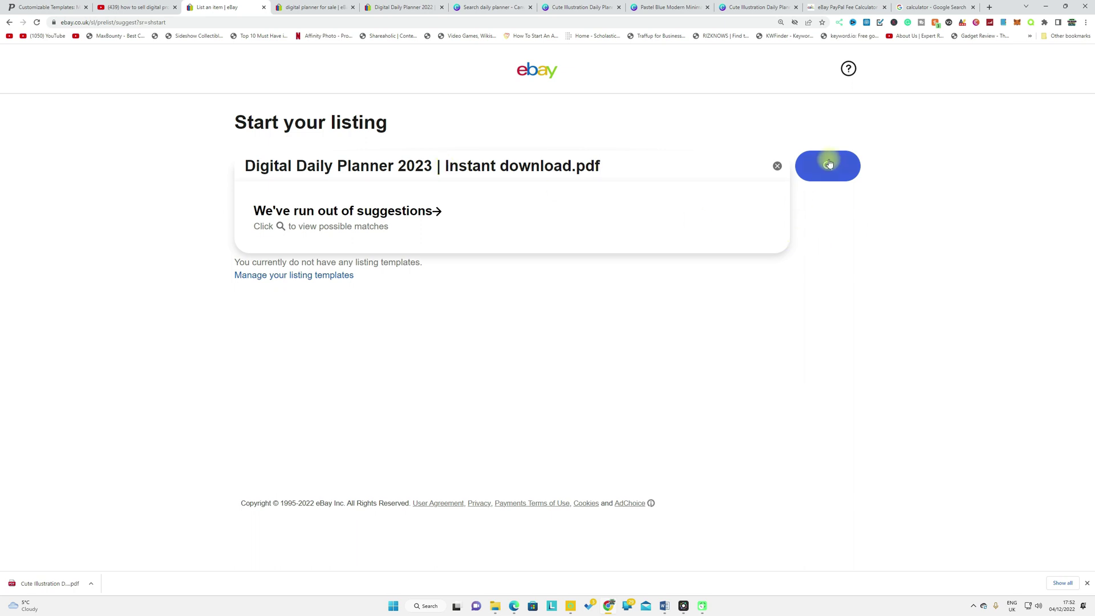
pyautogui.click(828, 165)
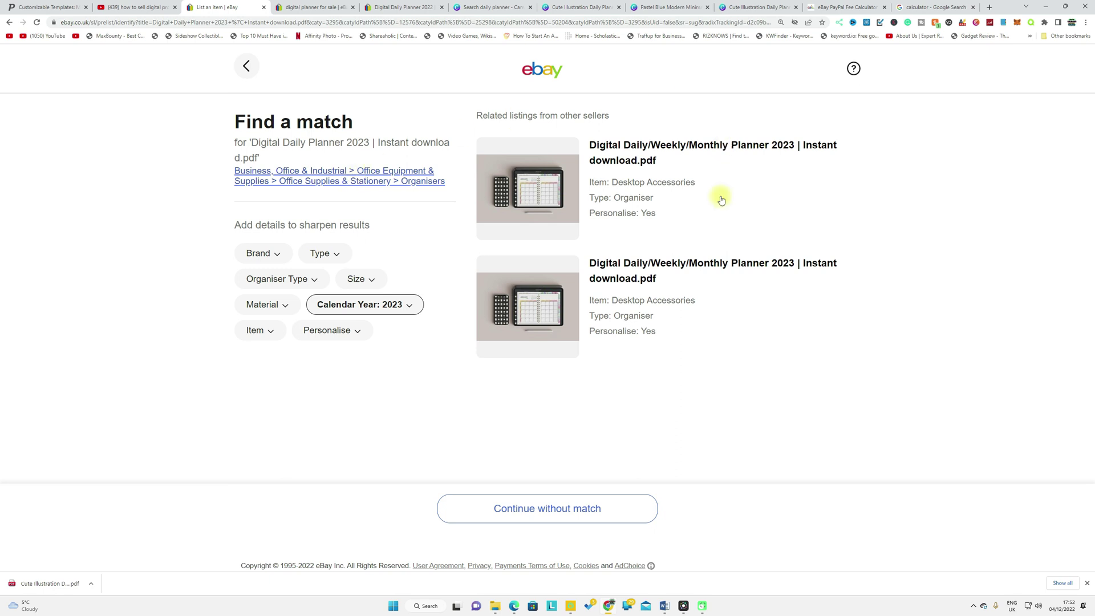
# - Continue without a product match, set the item condition to New and proceed to the listing form
pyautogui.moveTo(553, 157)
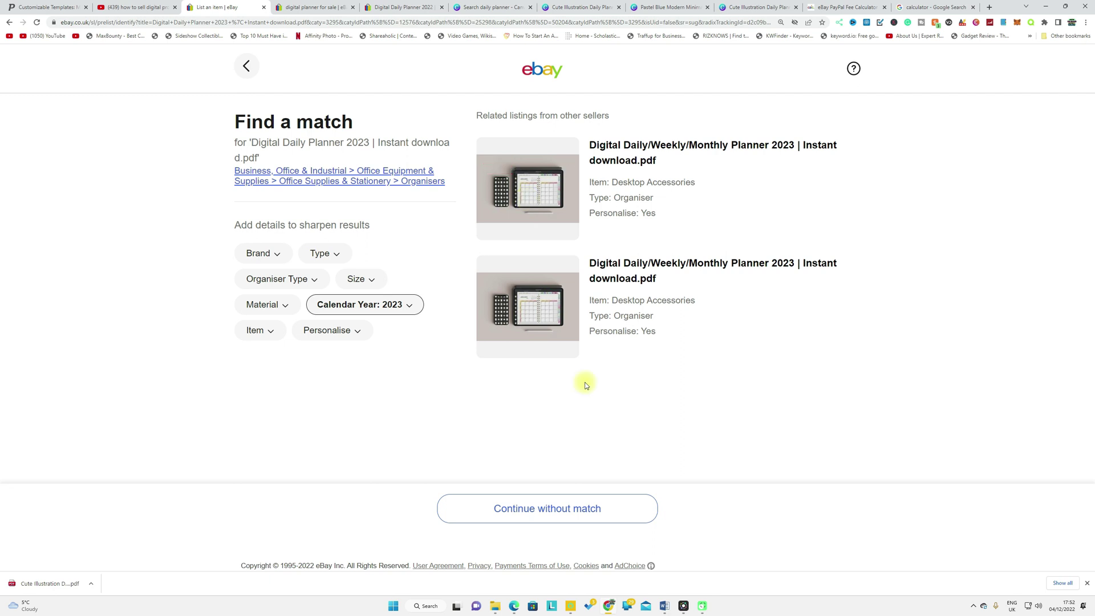
pyautogui.click(540, 512)
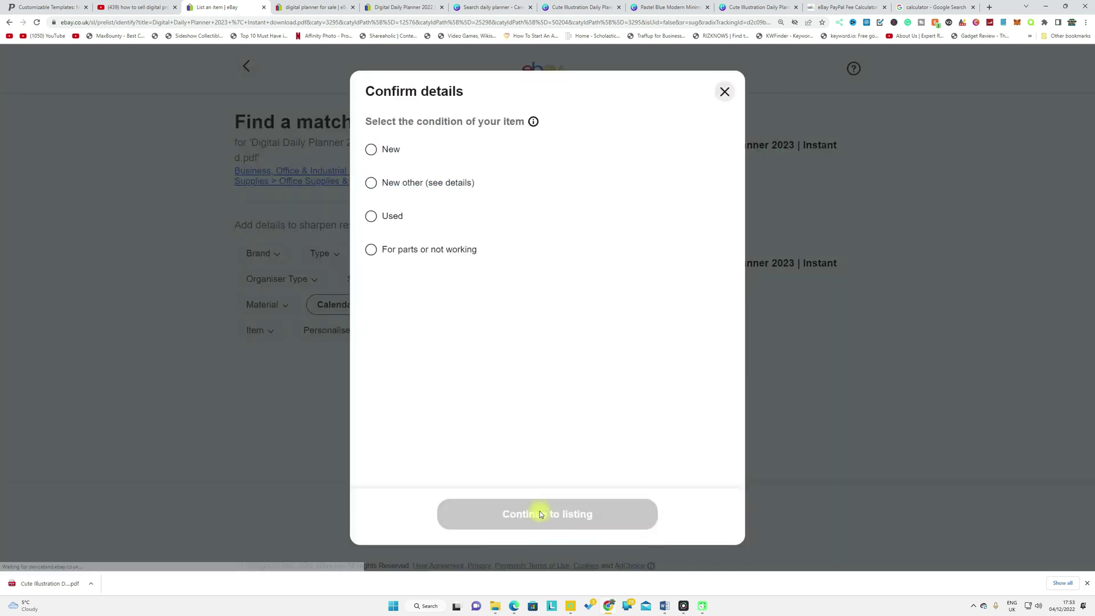
pyautogui.click(371, 150)
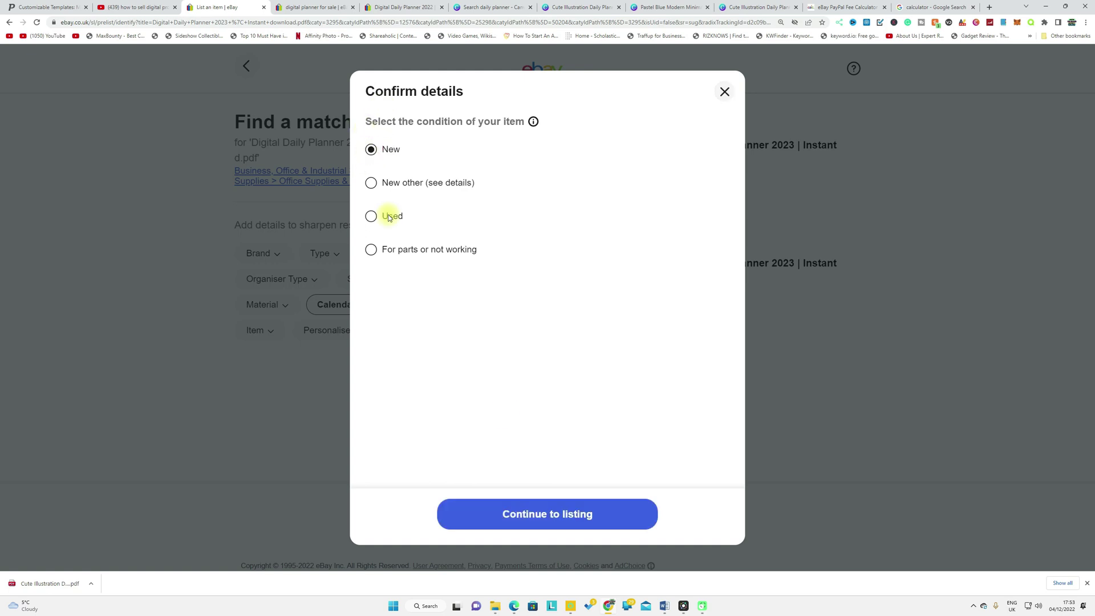
pyautogui.click(541, 517)
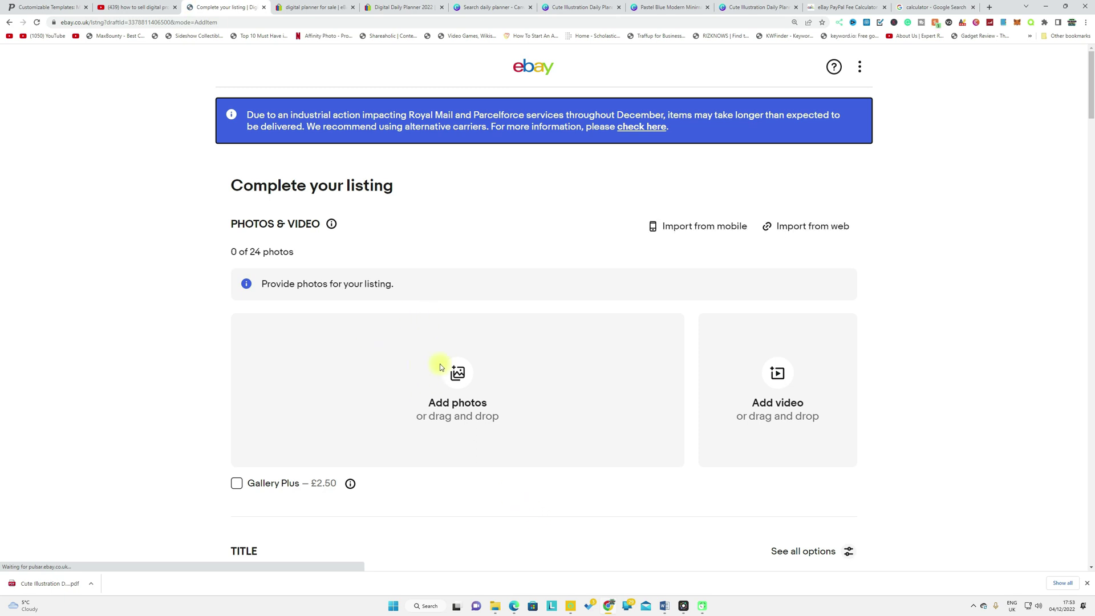
# - Switch to Canva, search for "amazon image", choose the Amazon Product Image type and open the Organic Kibble template as a new design
pyautogui.click(482, 7)
pyautogui.click(777, 60)
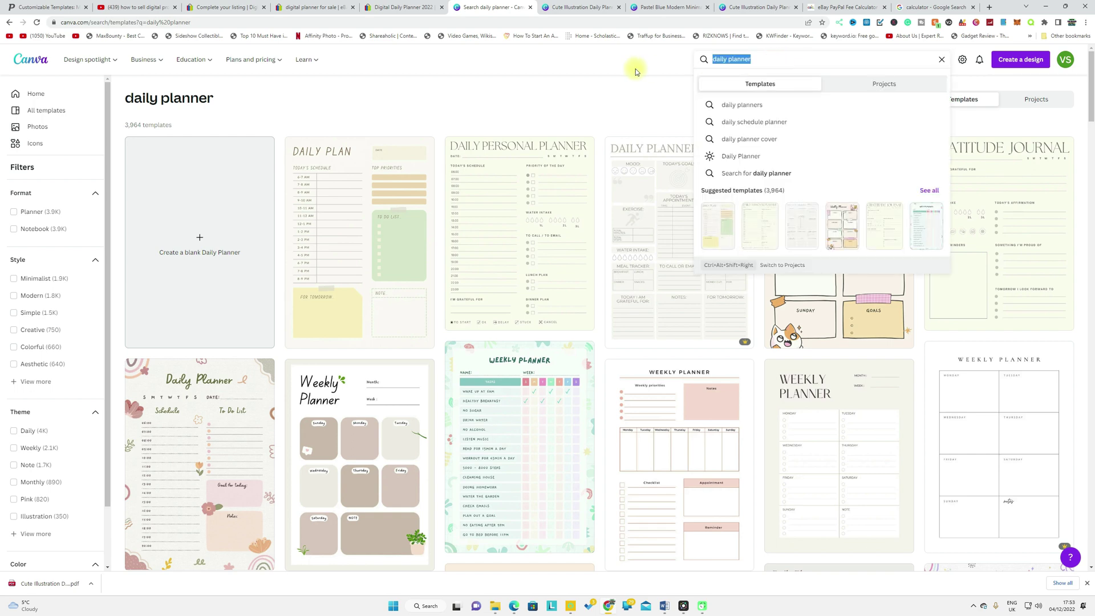
pyautogui.write('amazon')
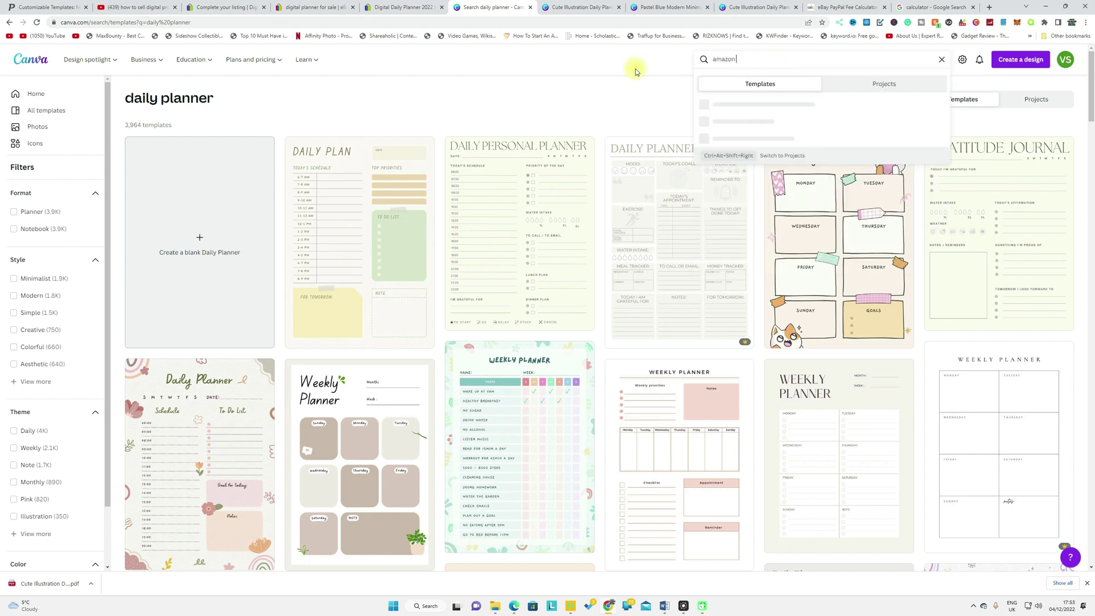
pyautogui.write(' image')
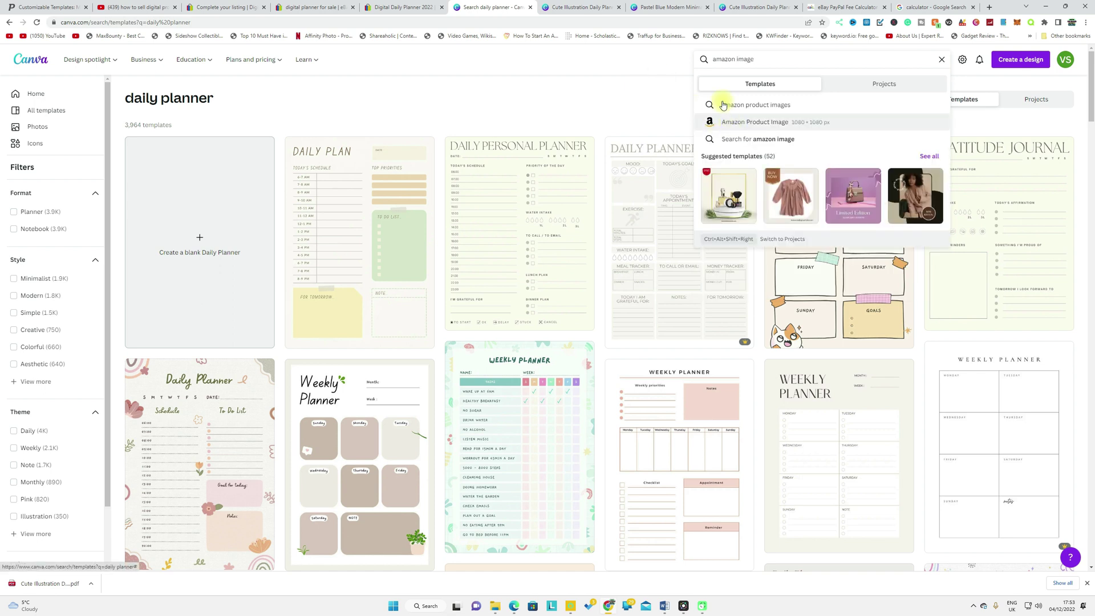
pyautogui.click(751, 123)
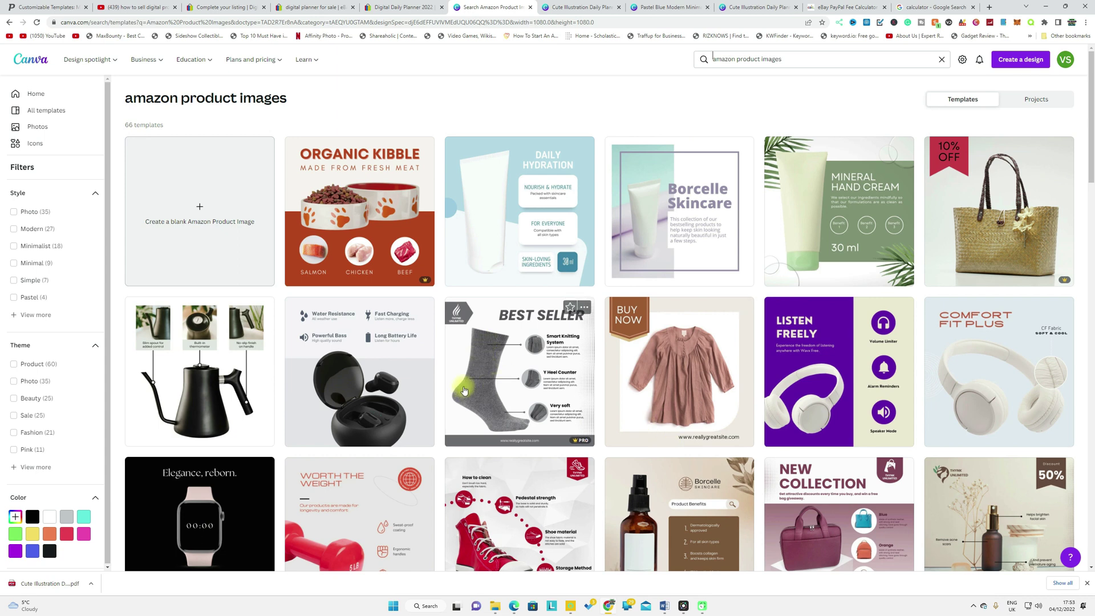
pyautogui.click(360, 240)
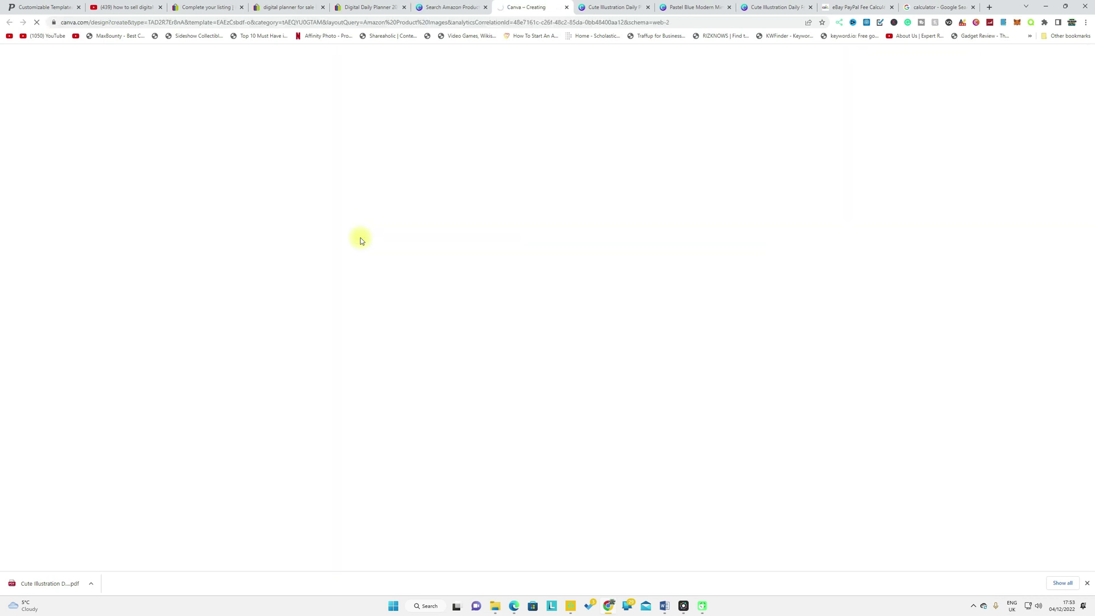
# - Switch to the finished Pastel Blue product image design and view its first page with the planner colour variations
pyautogui.click(608, 7)
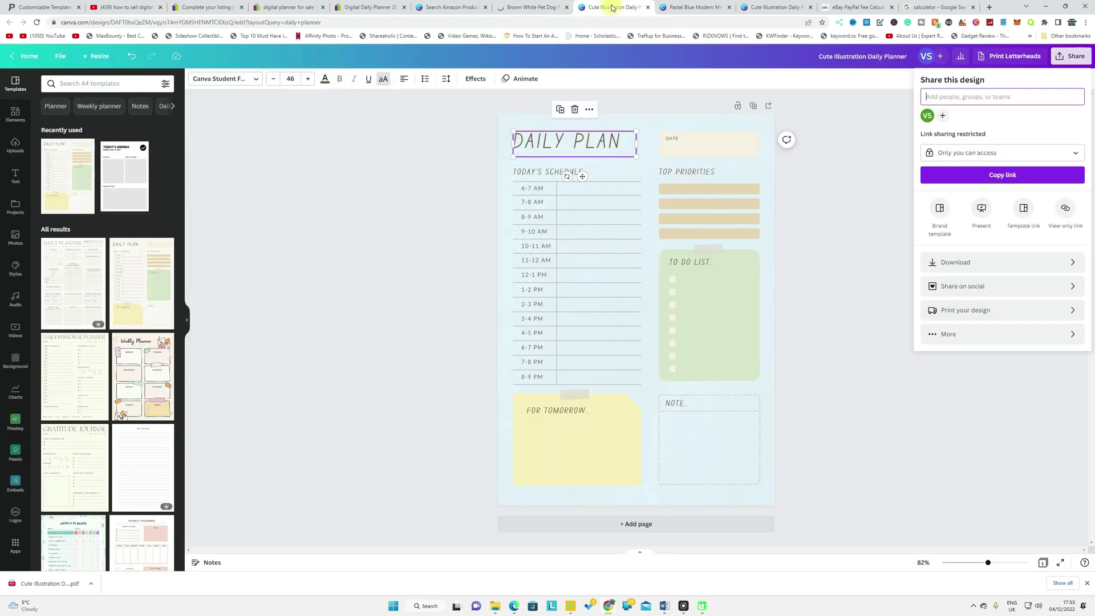
pyautogui.click(686, 11)
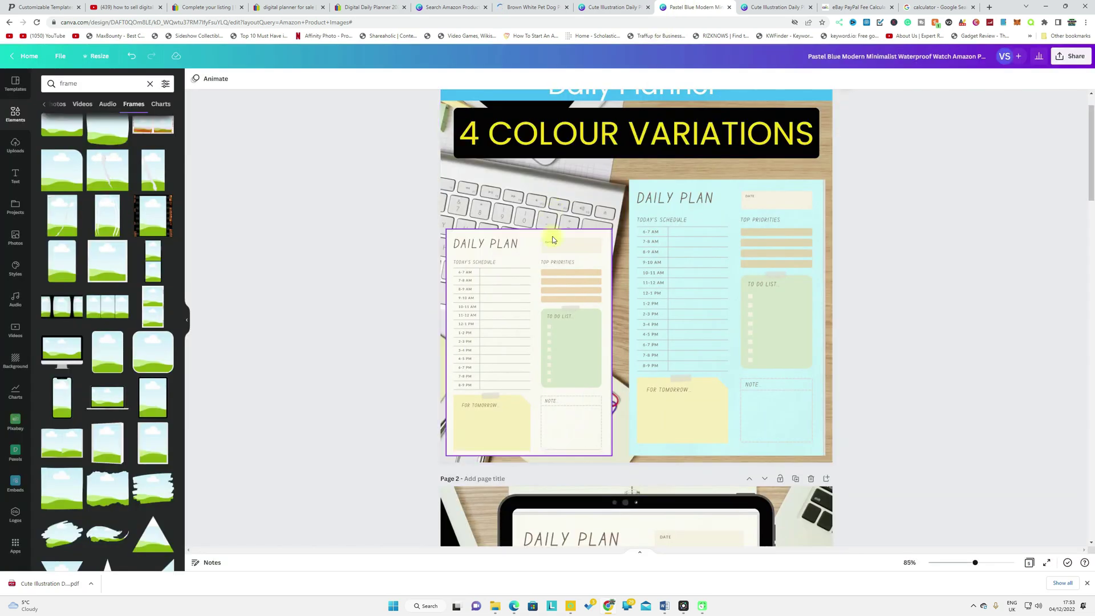
pyautogui.scroll(1, 707, 302)
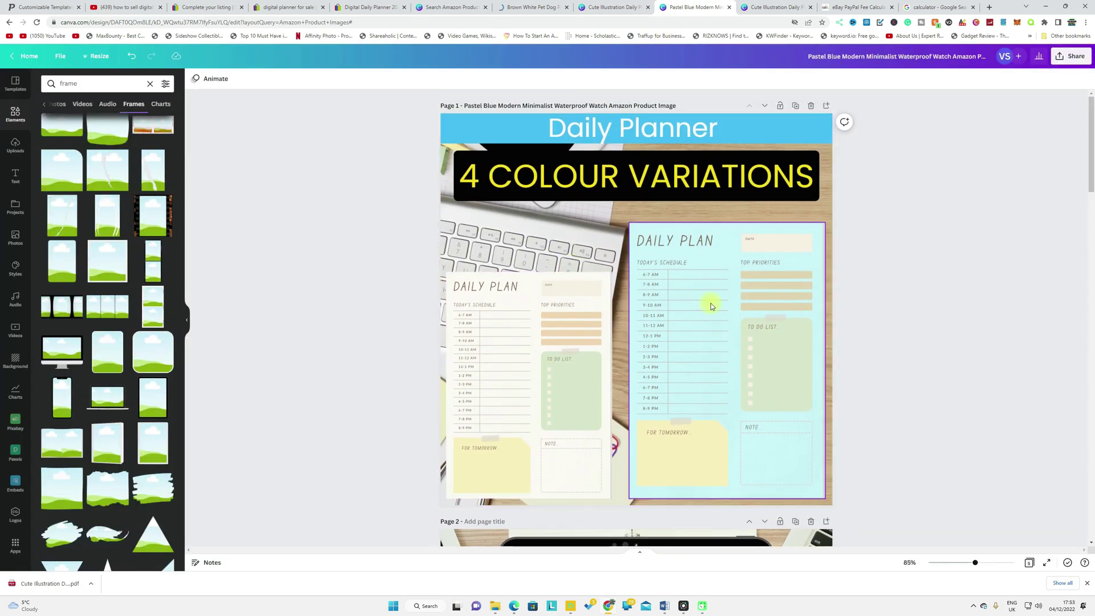
# - Review all five pages of the product image design, from the colour variations cover to the last tablet mockup
pyautogui.scroll(-6, 660, 327)
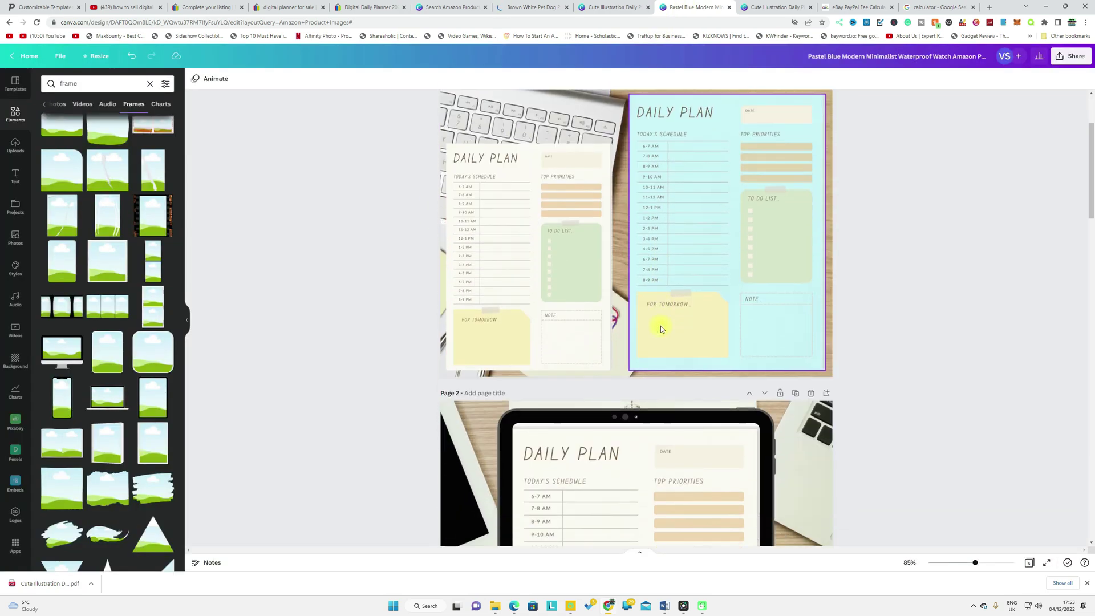
pyautogui.scroll(6, 602, 139)
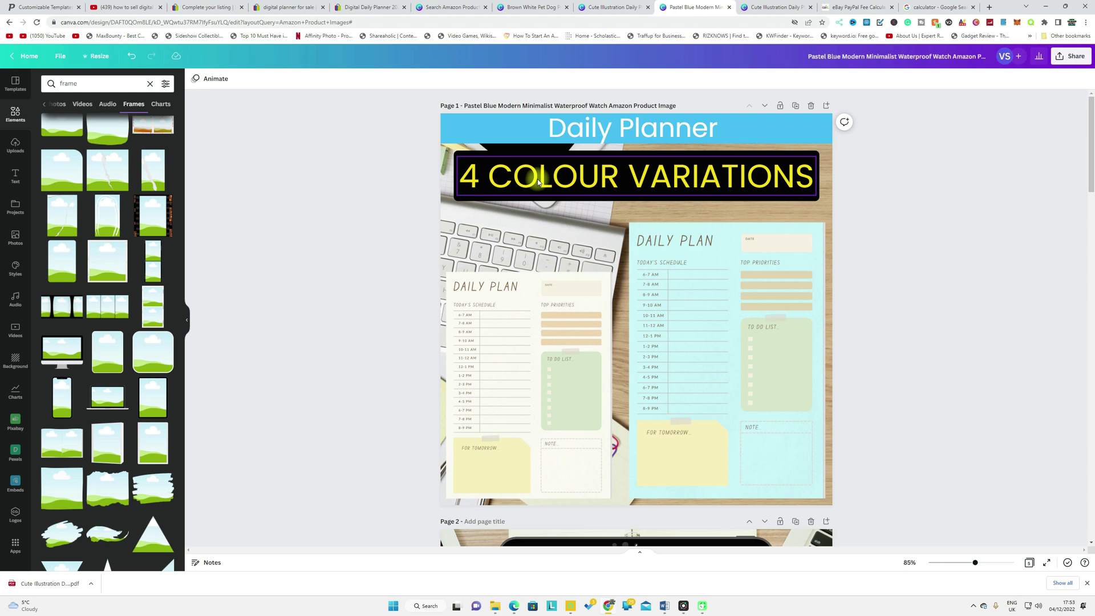
pyautogui.scroll(-9, 573, 228)
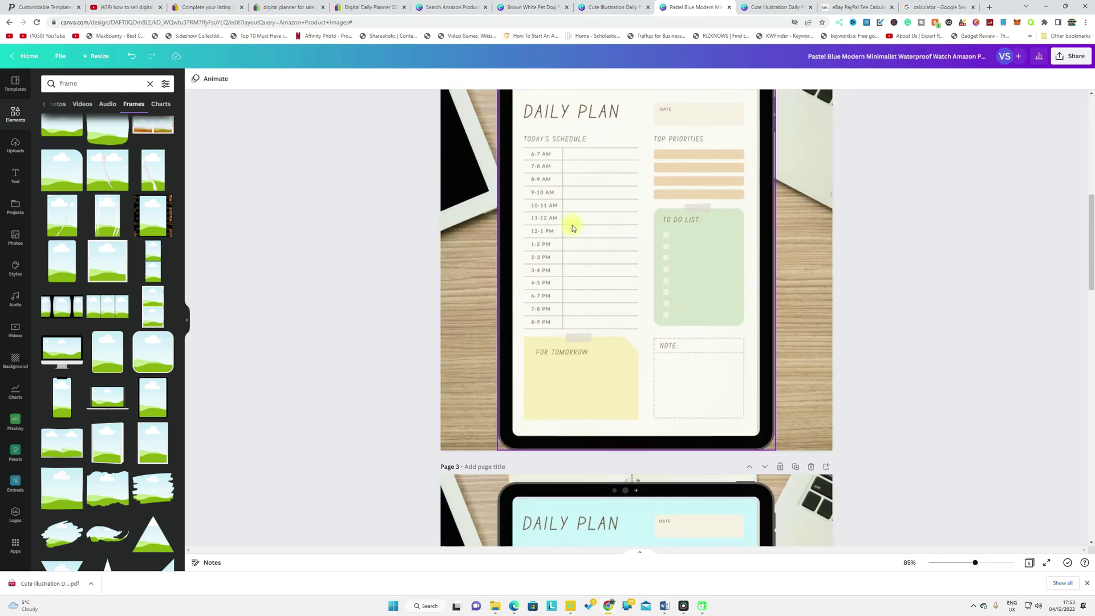
pyautogui.scroll(-4, 584, 277)
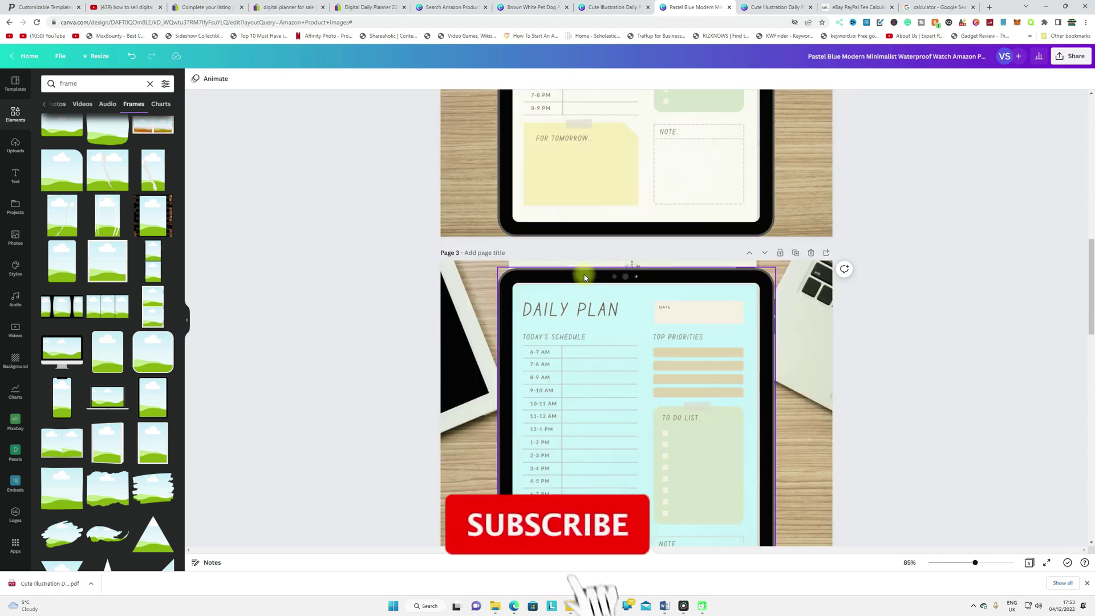
pyautogui.scroll(-7, 585, 277)
pyautogui.scroll(5, 585, 275)
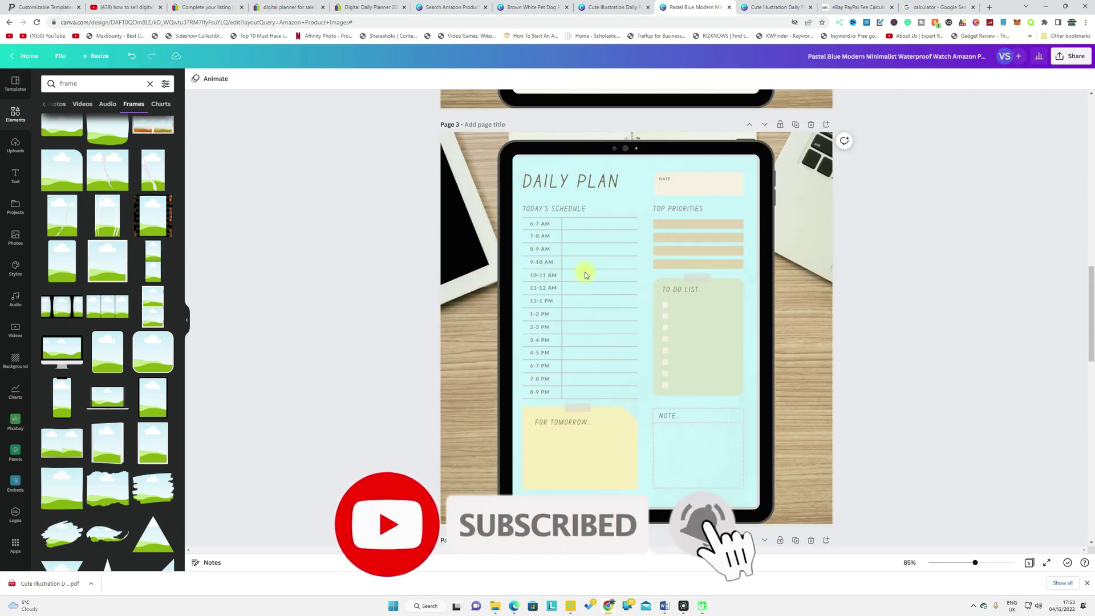
pyautogui.scroll(-16, 585, 275)
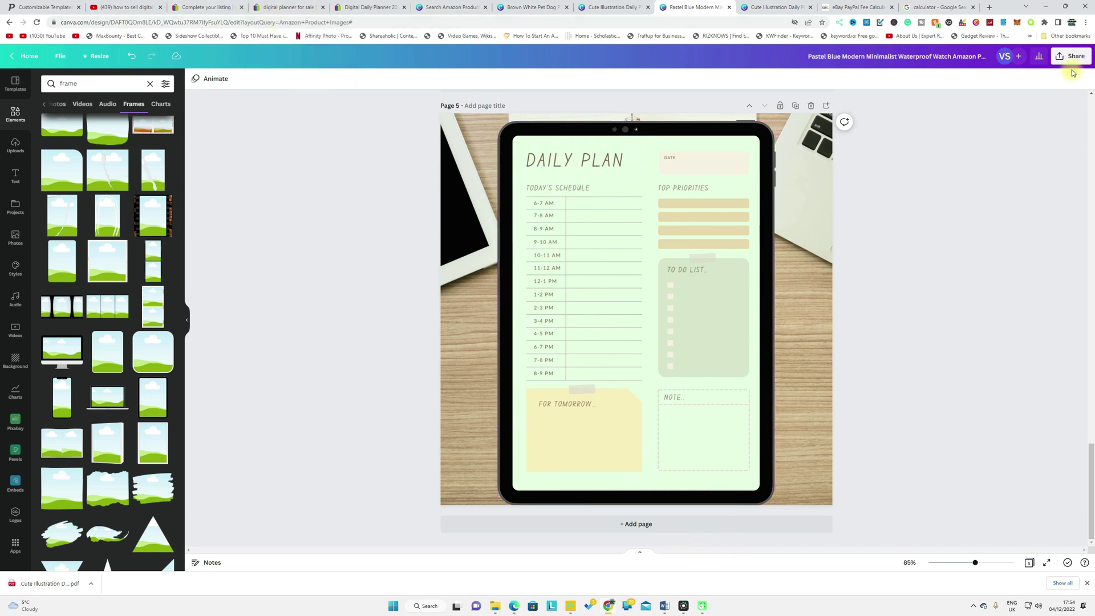
# - Switch to the eBay listing form and upload all five PNG images from the Pastel Blue product image folder as listing photos
pyautogui.click(262, 13)
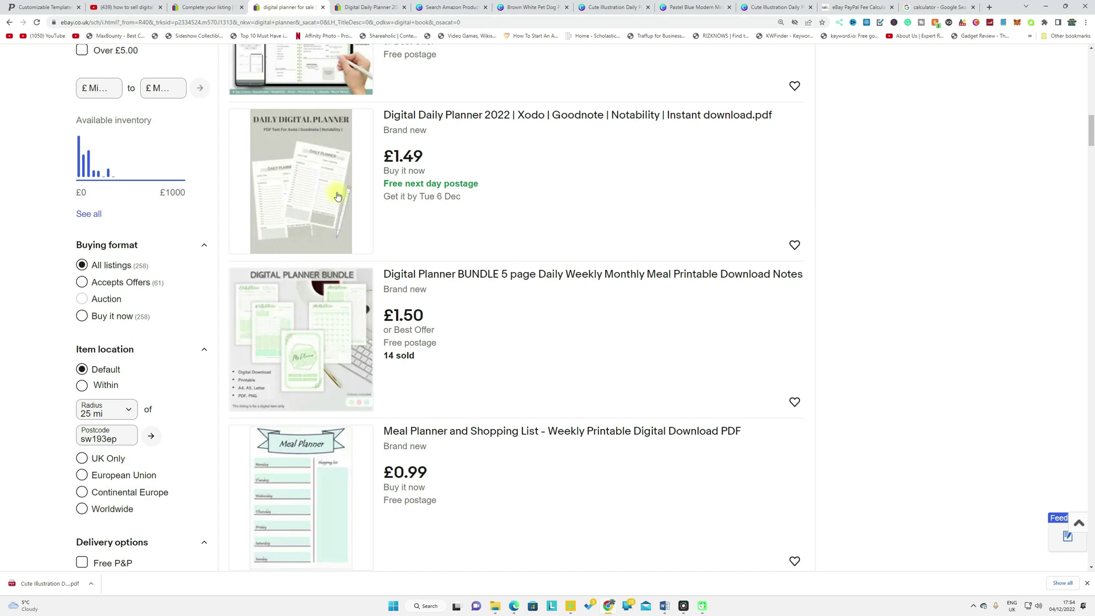
pyautogui.click(191, 6)
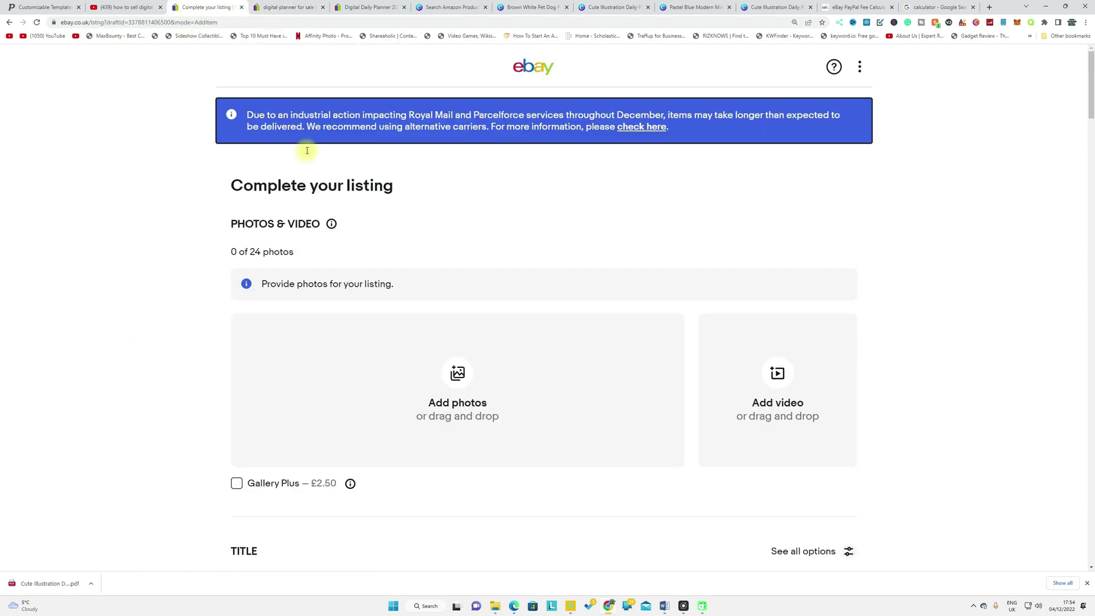
pyautogui.click(460, 376)
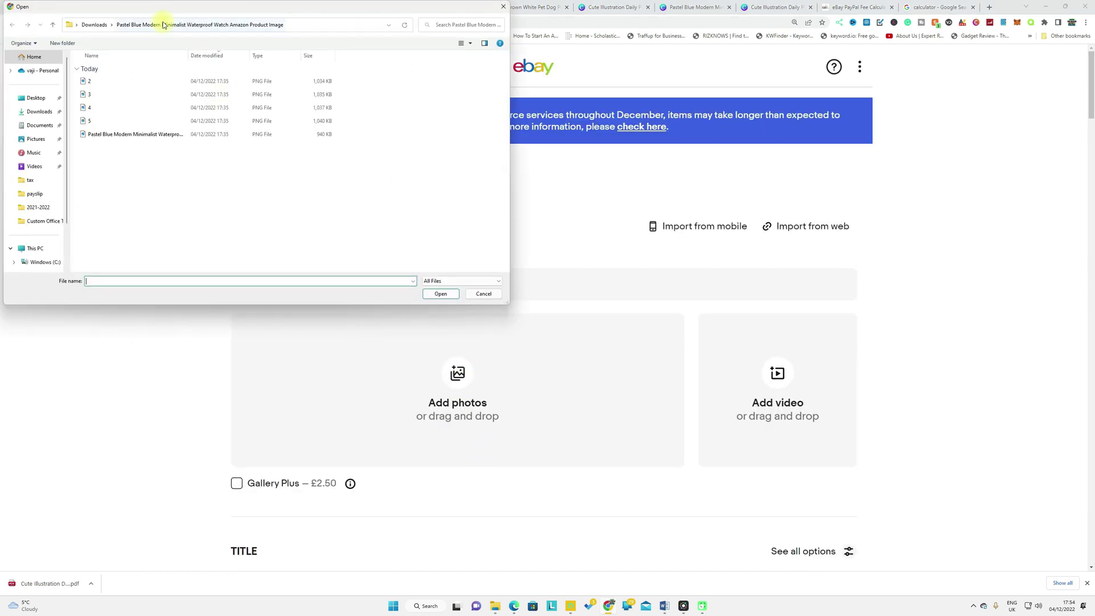
pyautogui.moveTo(116, 163); pyautogui.dragTo(68, 75)
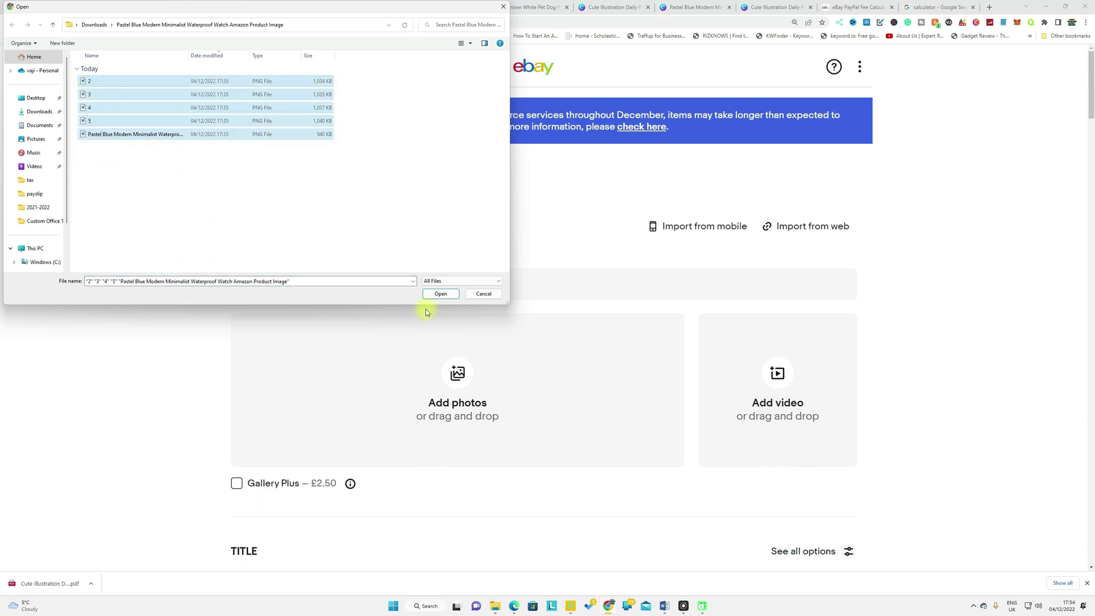
pyautogui.click(440, 294)
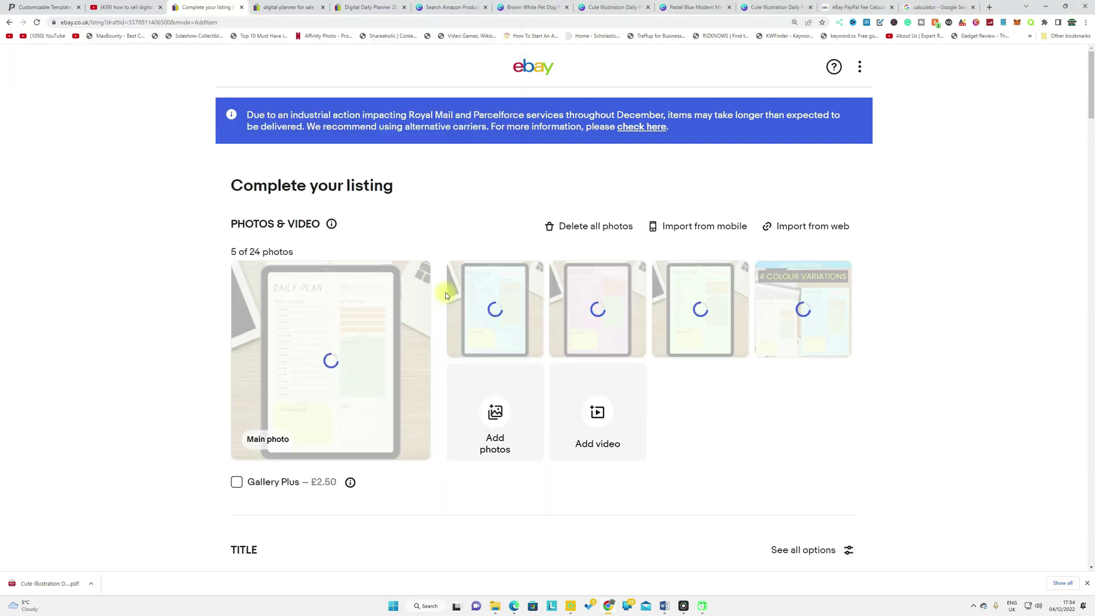
# - Set the brand to Unbranded in the listing's required item specifics
pyautogui.scroll(-3, 440, 300)
pyautogui.scroll(-1, 440, 299)
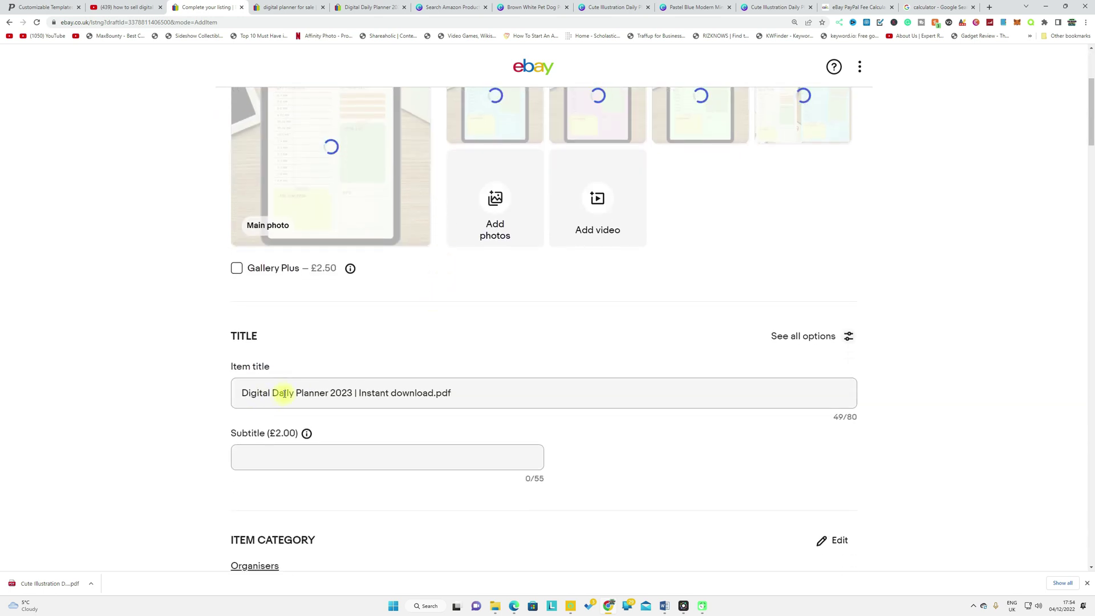
pyautogui.scroll(-3, 287, 395)
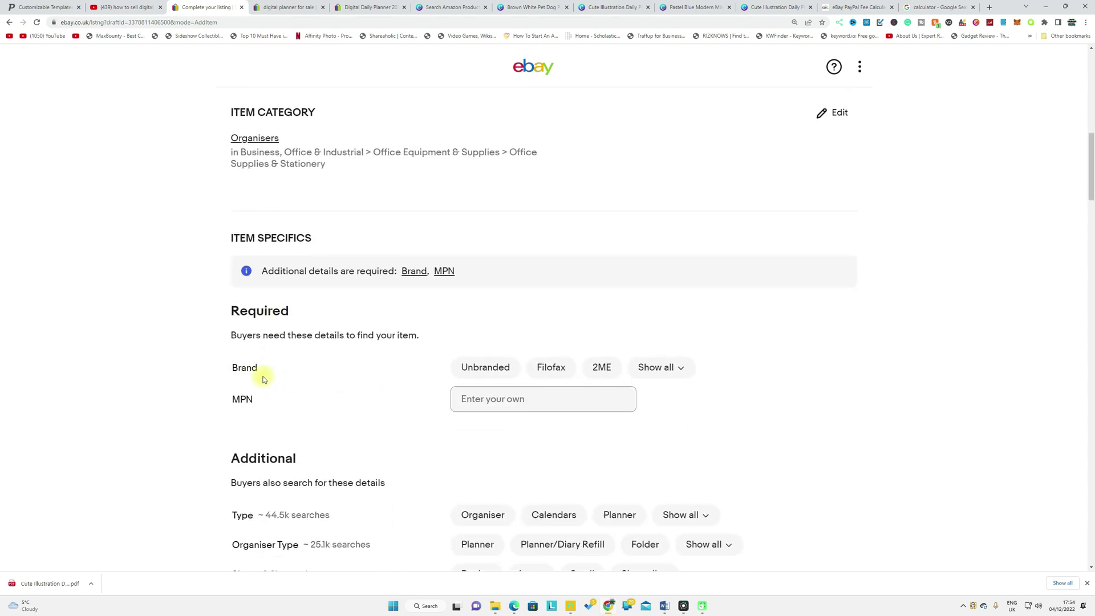
pyautogui.click(478, 370)
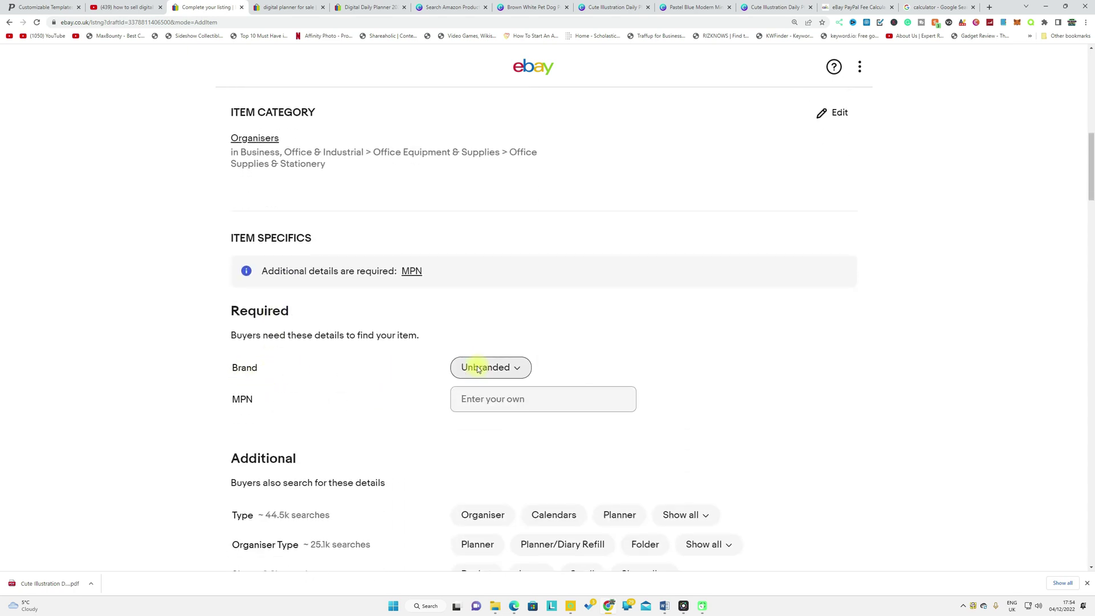
# - Make the "4 Colour Variations" image the main photo of the listing
pyautogui.scroll(-3, 282, 386)
pyautogui.scroll(-3, 258, 402)
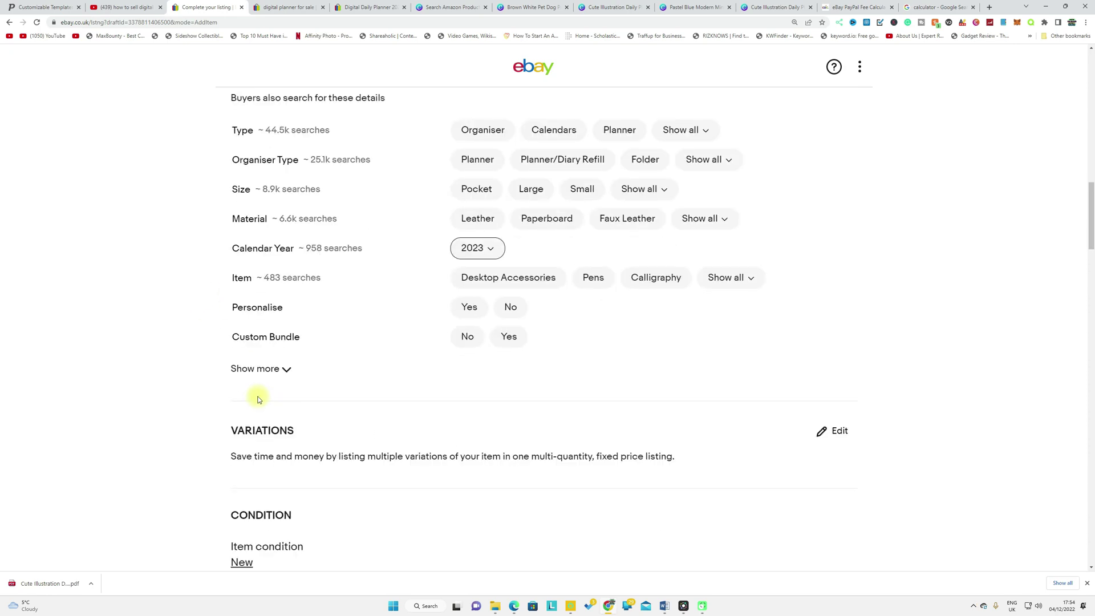
pyautogui.scroll(-3, 257, 398)
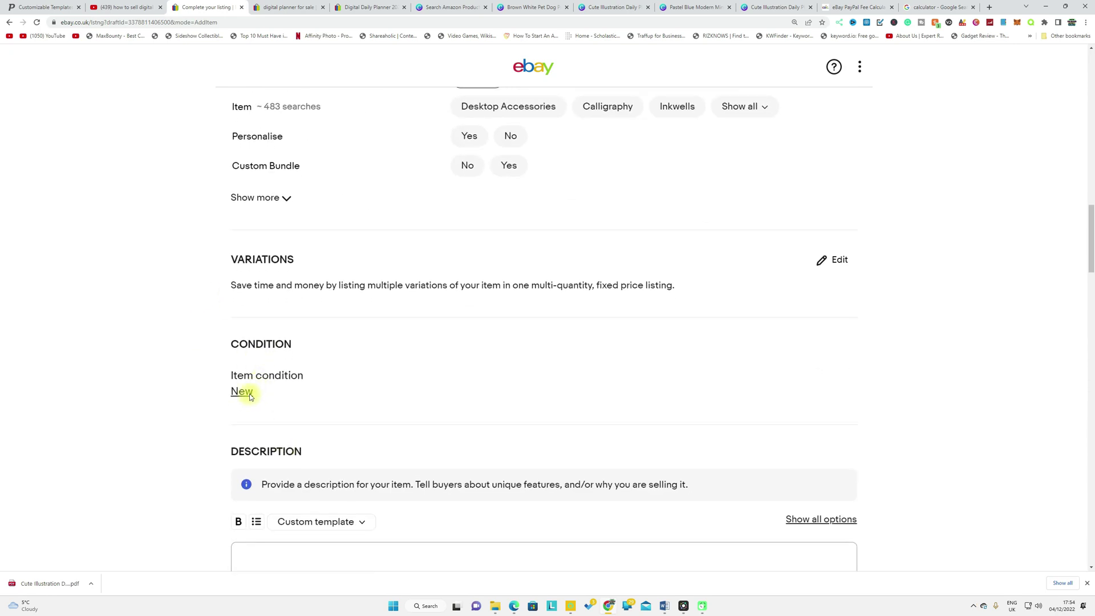
pyautogui.scroll(12, 251, 396)
pyautogui.scroll(4, 254, 392)
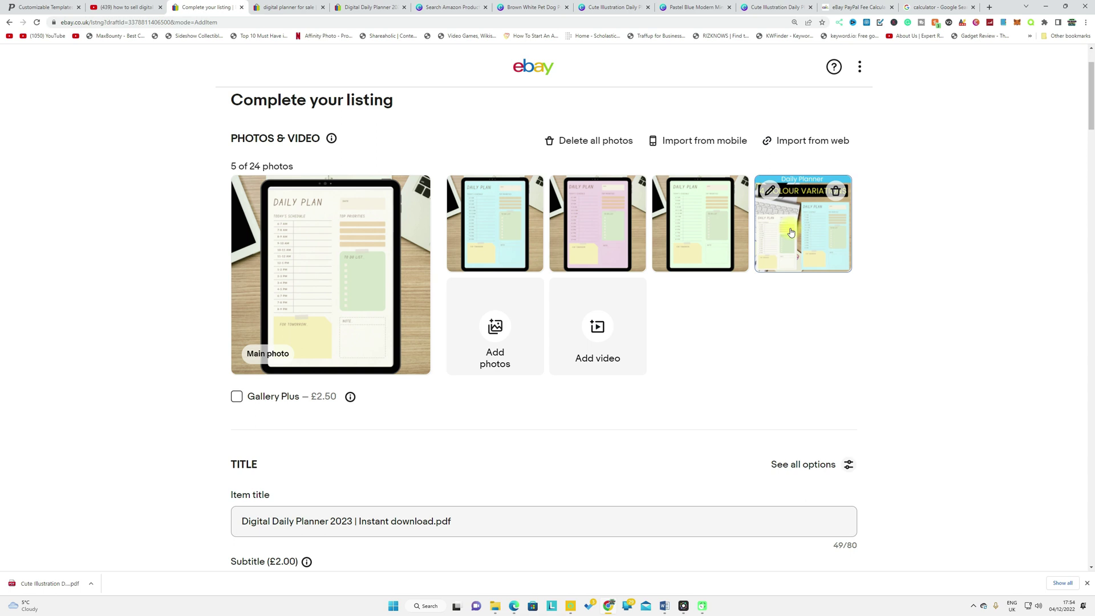
pyautogui.moveTo(791, 232); pyautogui.dragTo(294, 206)
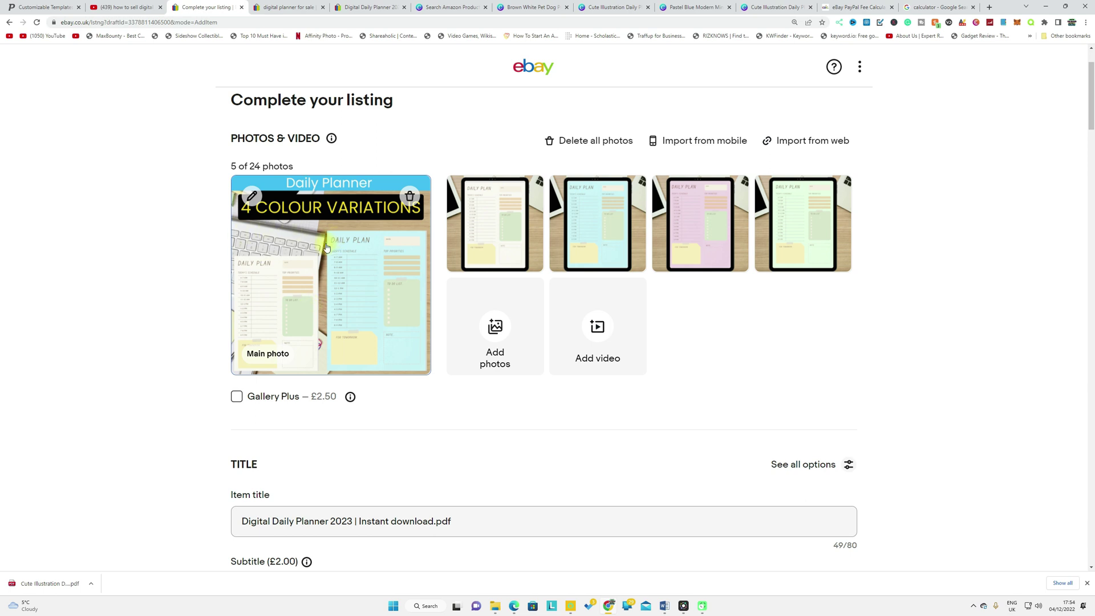
# - Check the listing form down to the empty description, and find the description text in the competing Digital Daily Planner 2022 listing
pyautogui.scroll(-10, 323, 274)
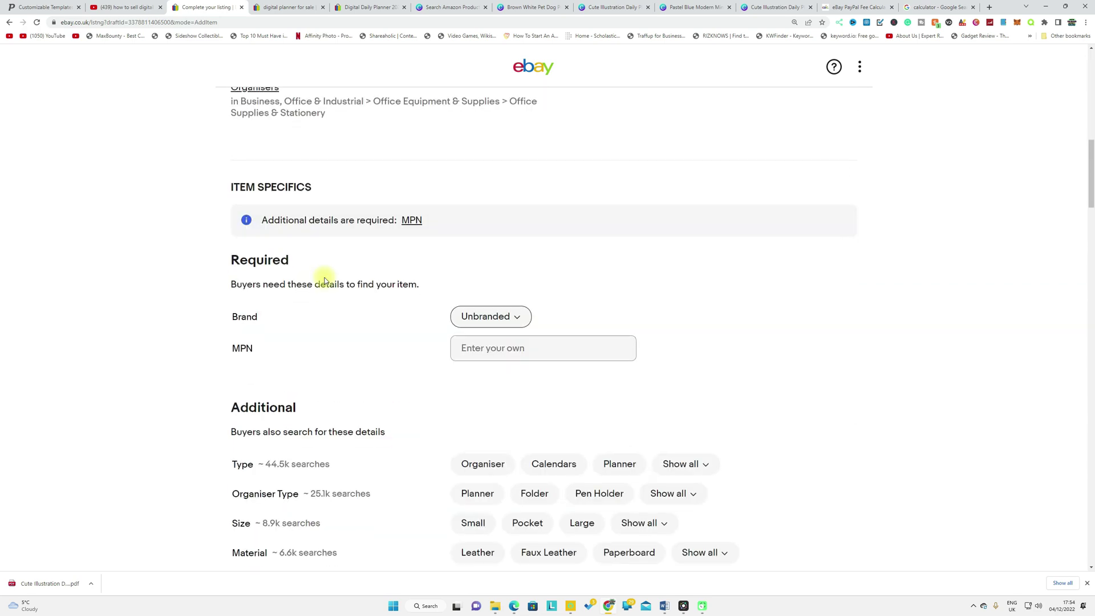
pyautogui.scroll(-7, 323, 280)
pyautogui.scroll(-1, 296, 449)
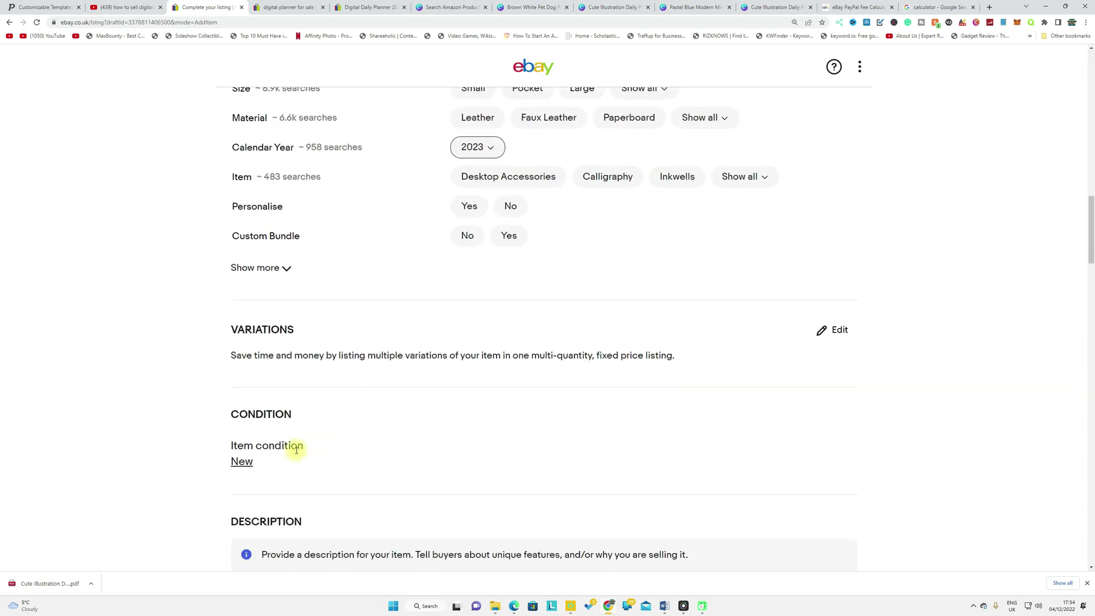
pyautogui.scroll(-5, 297, 449)
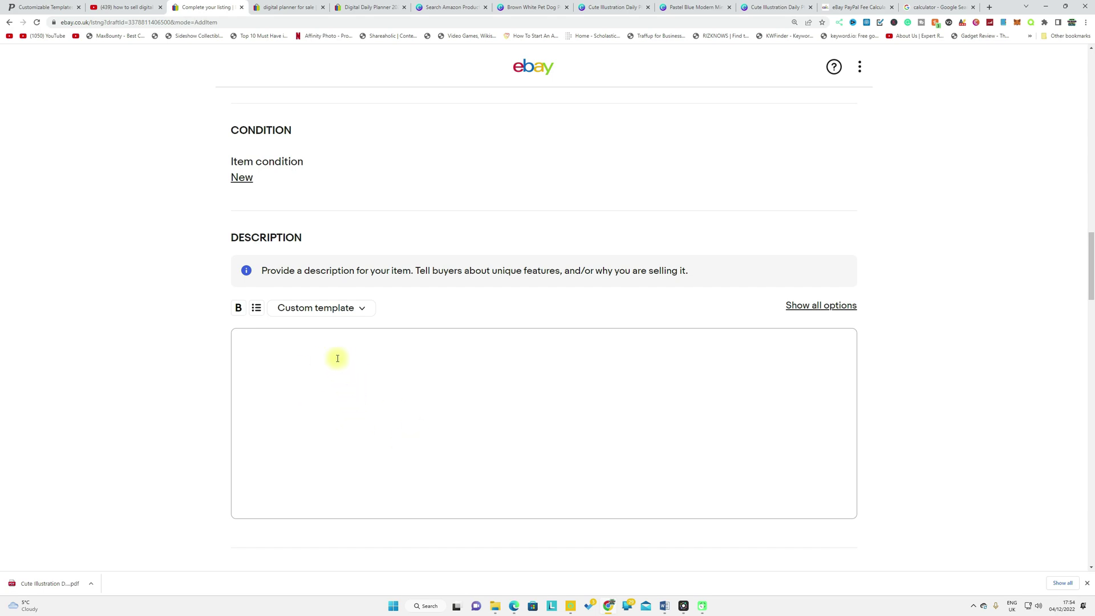
pyautogui.click(359, 11)
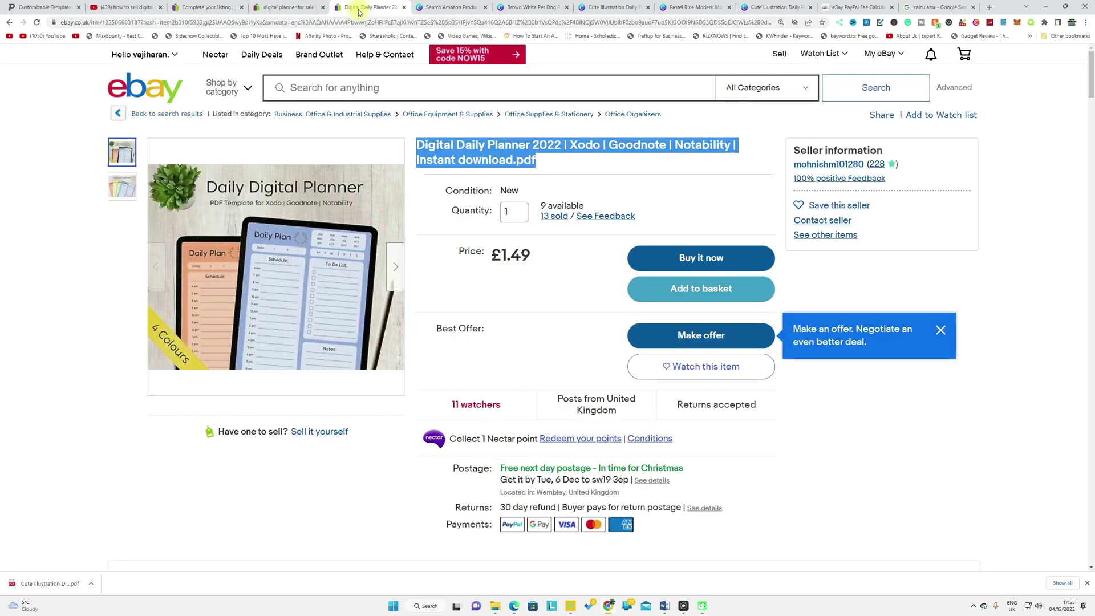
pyautogui.scroll(-10, 382, 295)
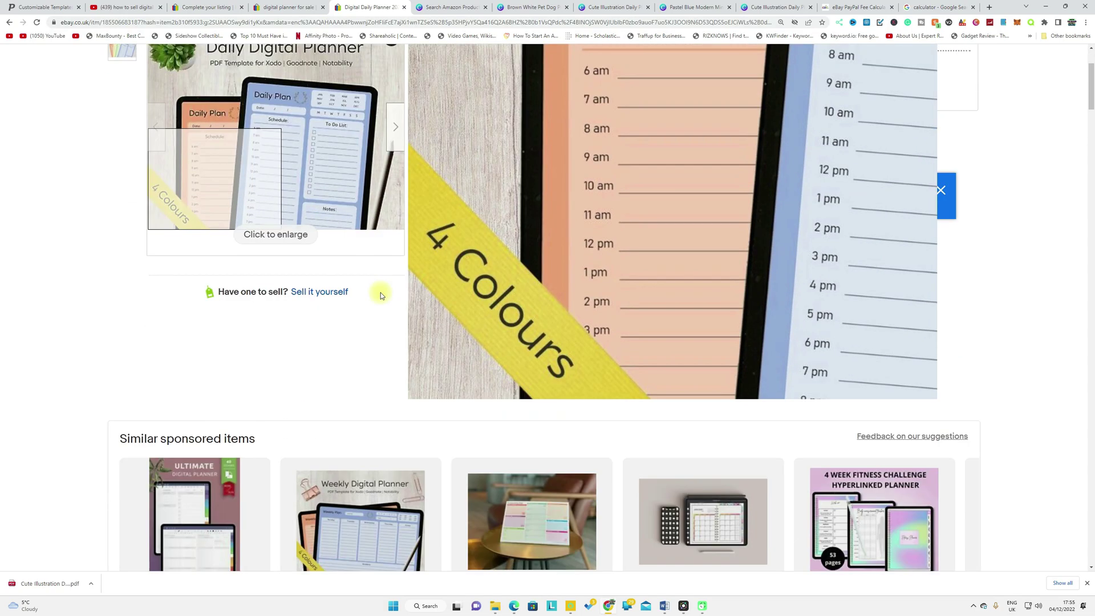
pyautogui.scroll(-15, 382, 295)
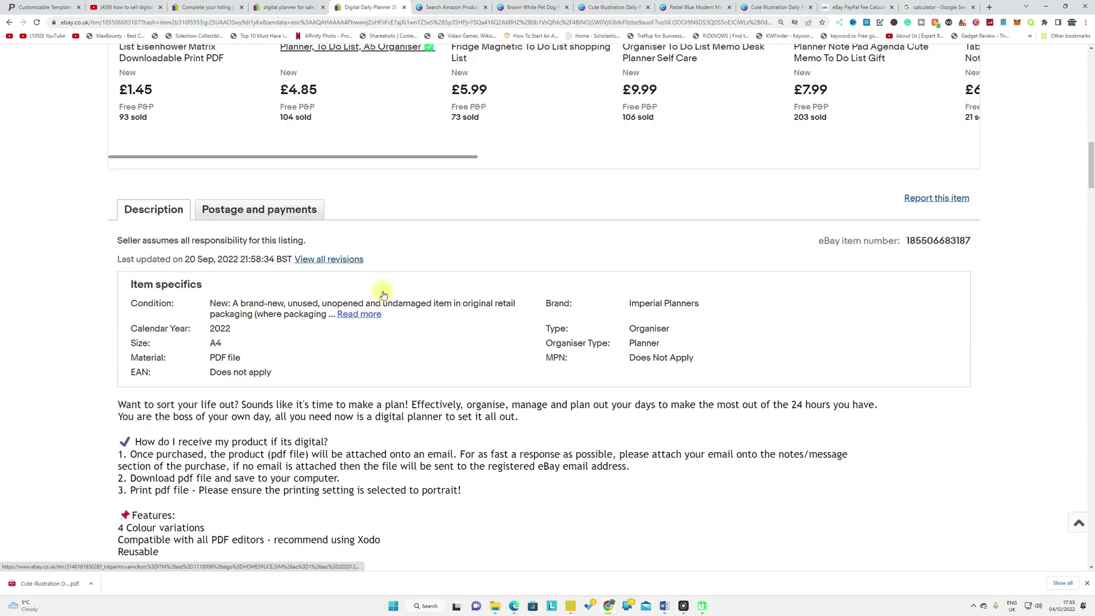
pyautogui.scroll(1, 147, 218)
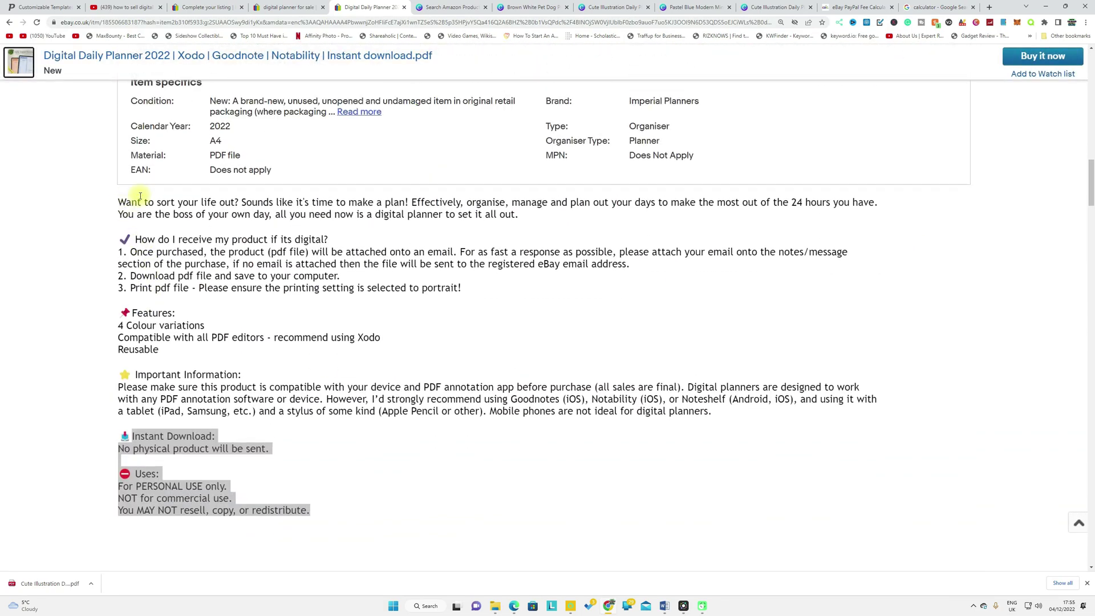
# - Examine how the competing listing's description explains email delivery of the digital product to the buyer
pyautogui.click(141, 240)
pyautogui.moveTo(141, 240); pyautogui.dragTo(325, 238)
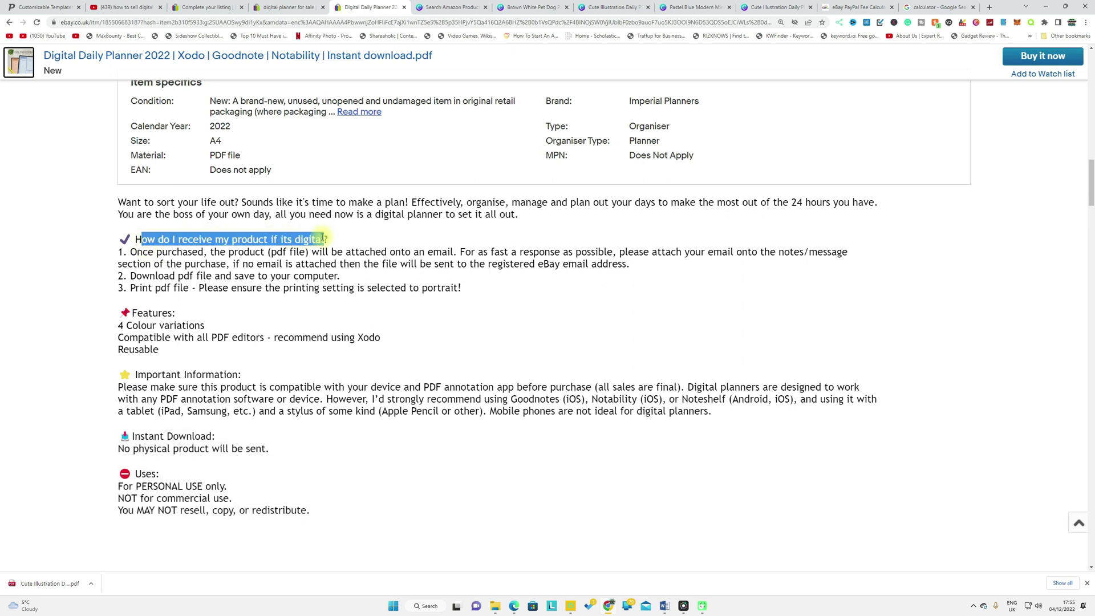
pyautogui.click(153, 260)
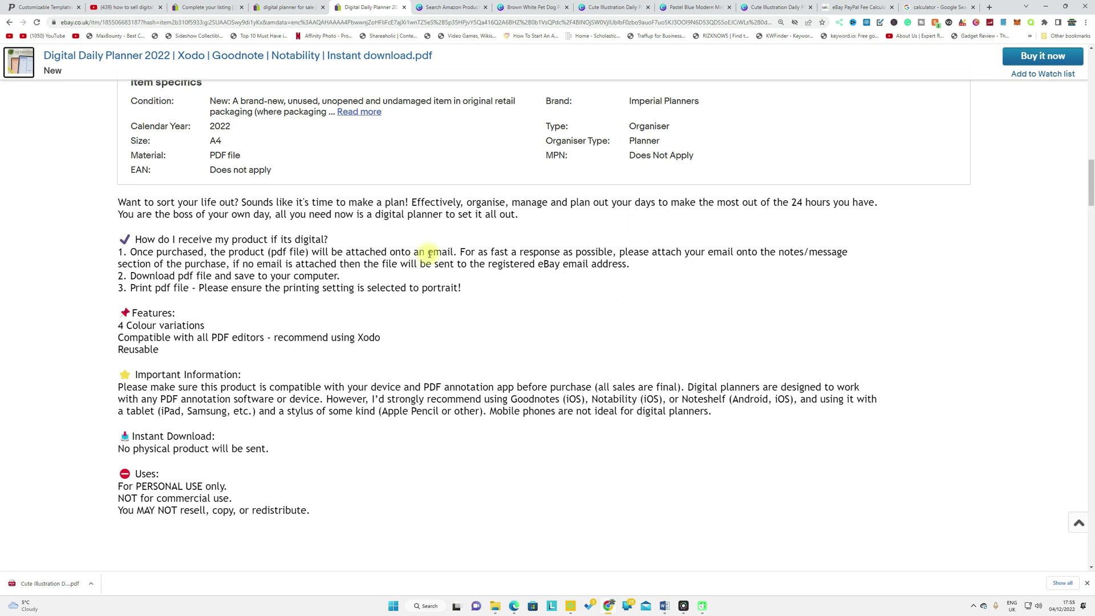
pyautogui.moveTo(470, 252); pyautogui.dragTo(622, 251)
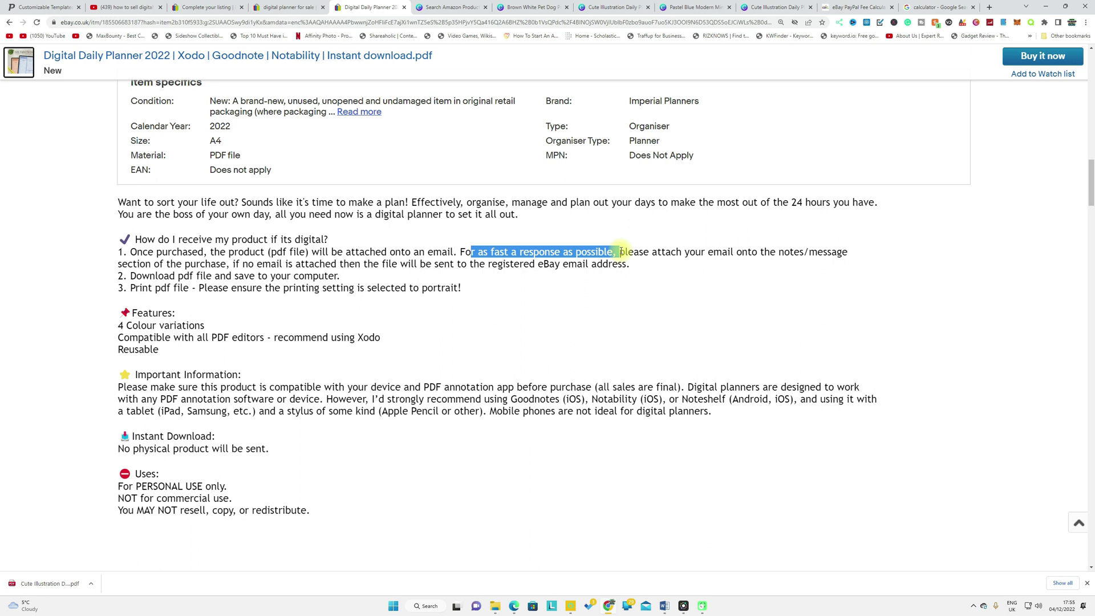
pyautogui.moveTo(621, 251); pyautogui.dragTo(616, 252)
pyautogui.moveTo(261, 267); pyautogui.dragTo(401, 268)
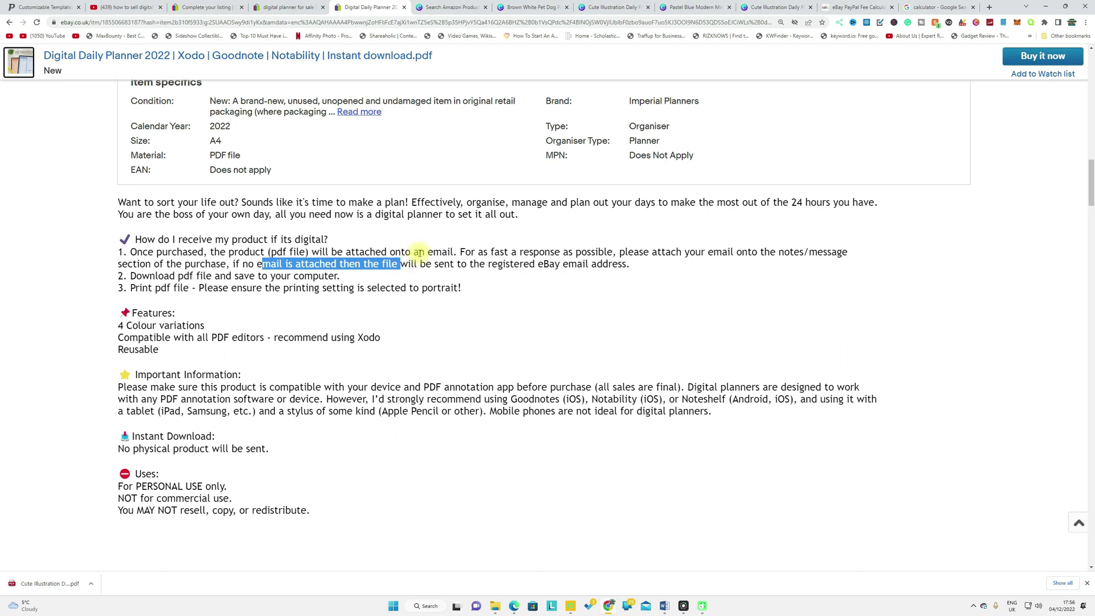
pyautogui.moveTo(442, 253); pyautogui.dragTo(687, 268)
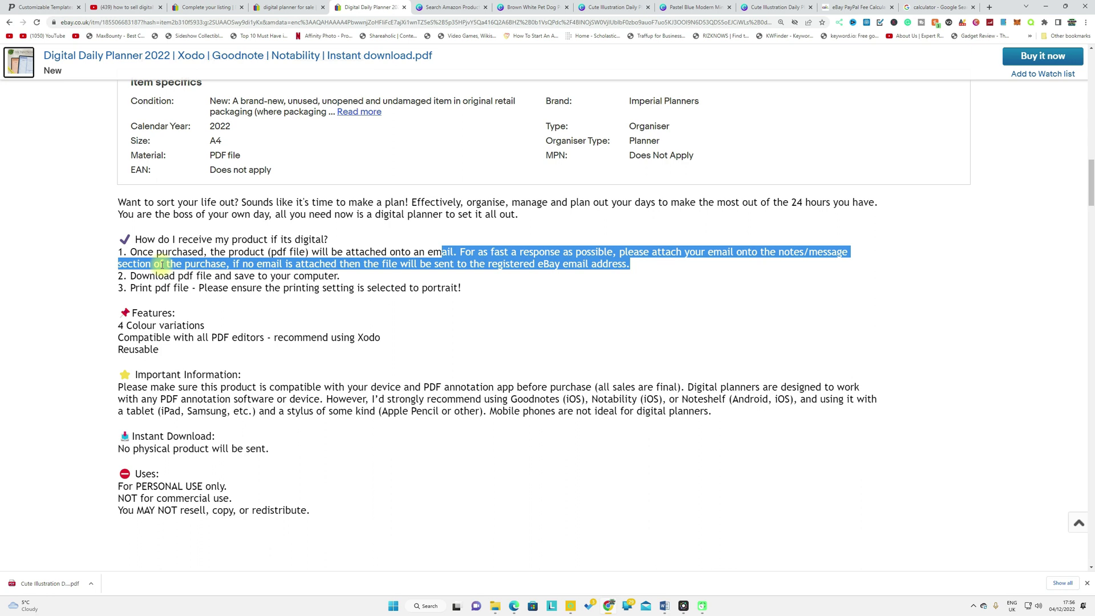
# - Examine the download and printing instructions and the features section in the competing listing's description
pyautogui.click(134, 278)
pyautogui.moveTo(134, 278); pyautogui.dragTo(221, 276)
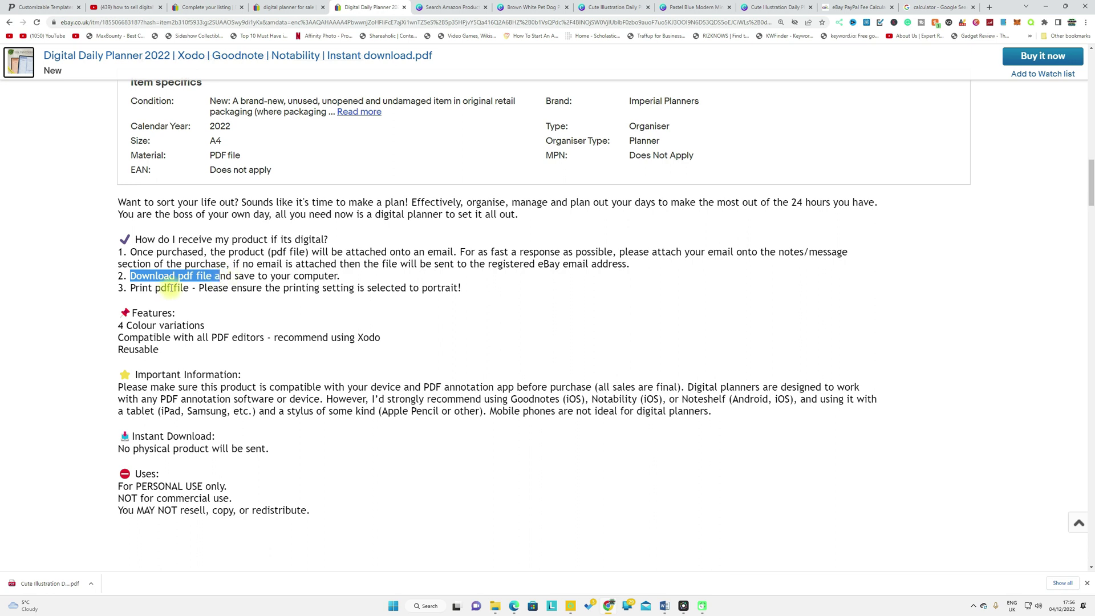
pyautogui.click(153, 277)
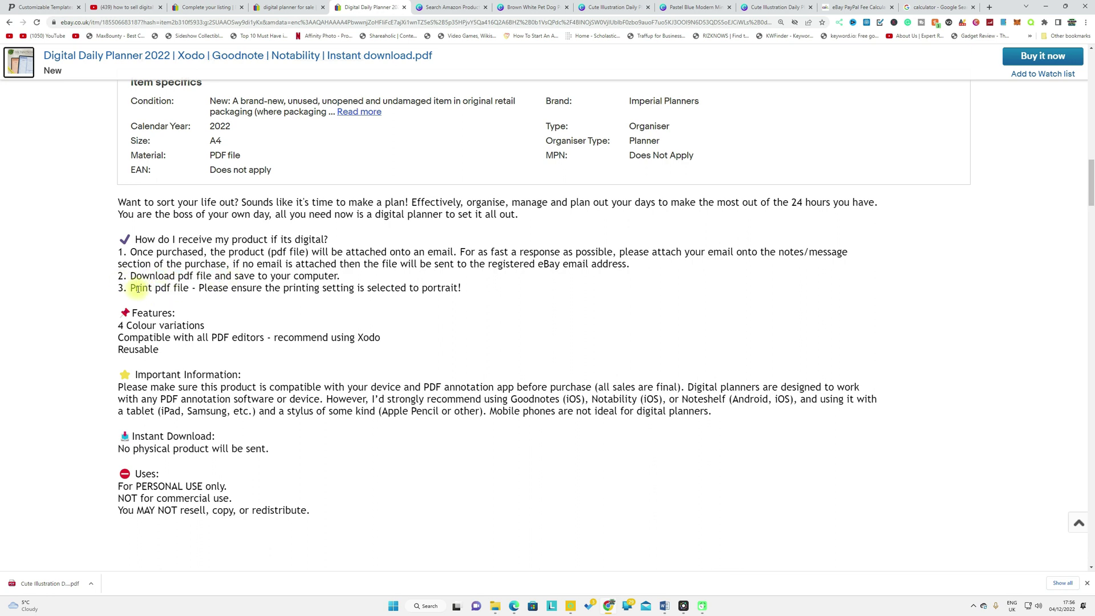
pyautogui.moveTo(136, 289); pyautogui.dragTo(223, 288)
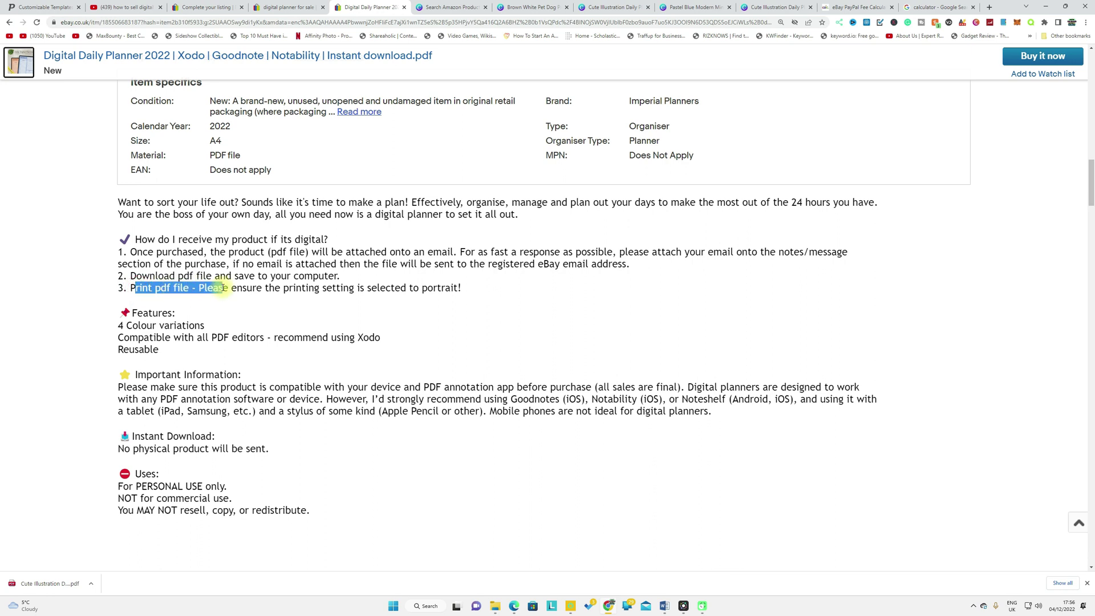
pyautogui.click(190, 291)
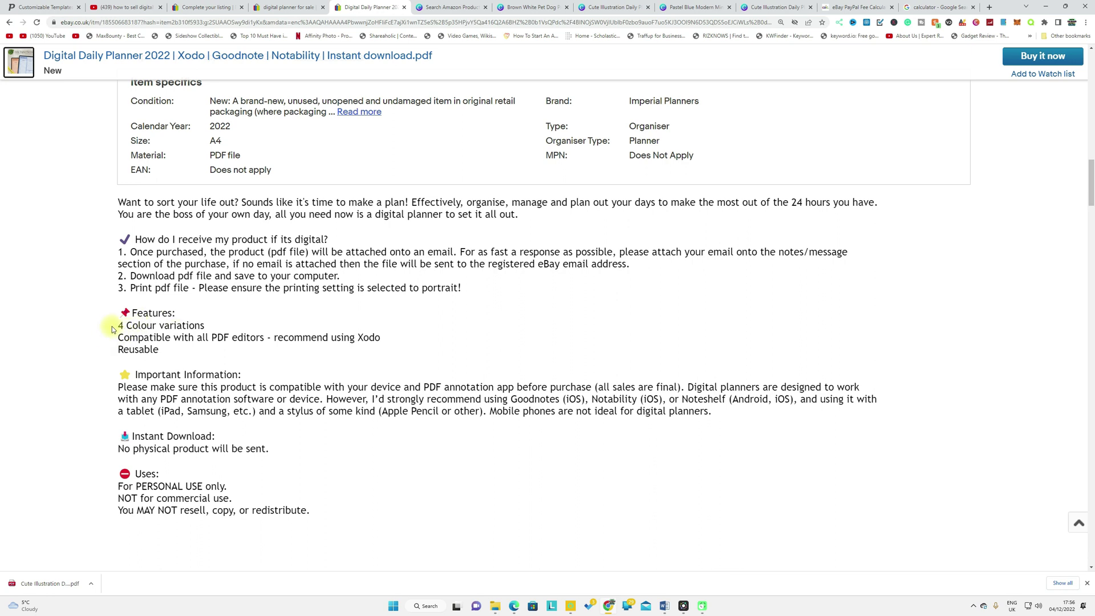
pyautogui.click(191, 329)
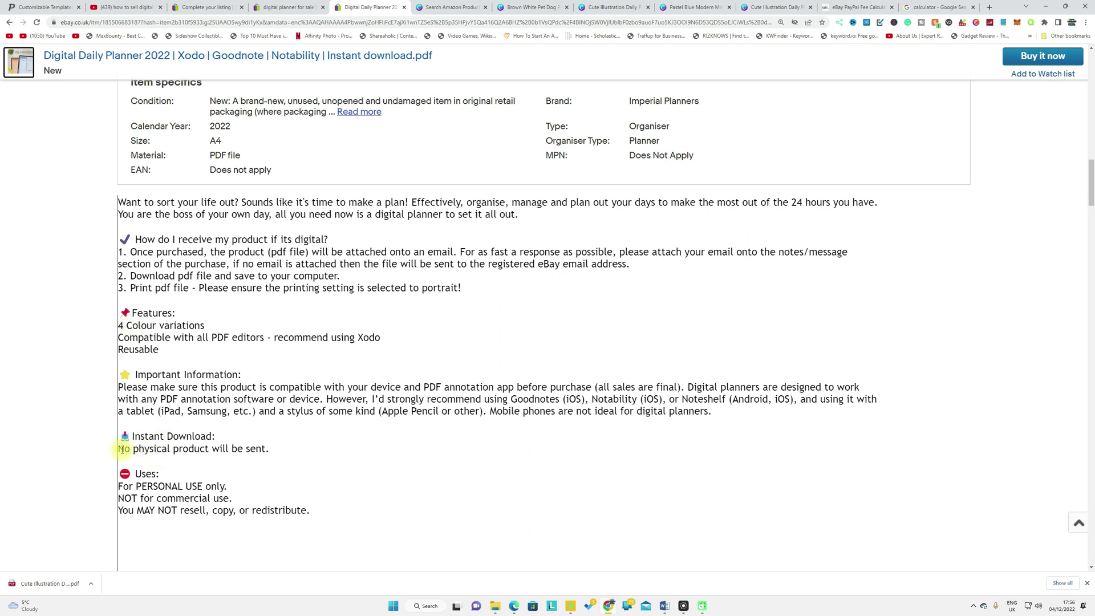
# - Copy the competing listing's description, from the email delivery instructions through the Uses section, into the new listing's description
pyautogui.moveTo(118, 449); pyautogui.dragTo(200, 436)
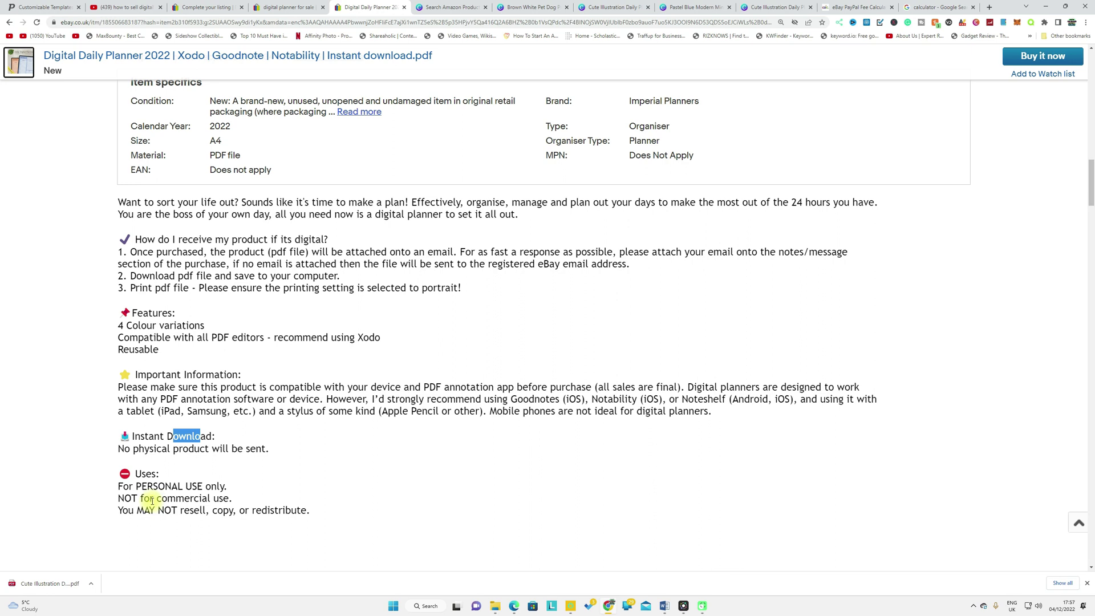
pyautogui.moveTo(310, 512); pyautogui.dragTo(137, 264)
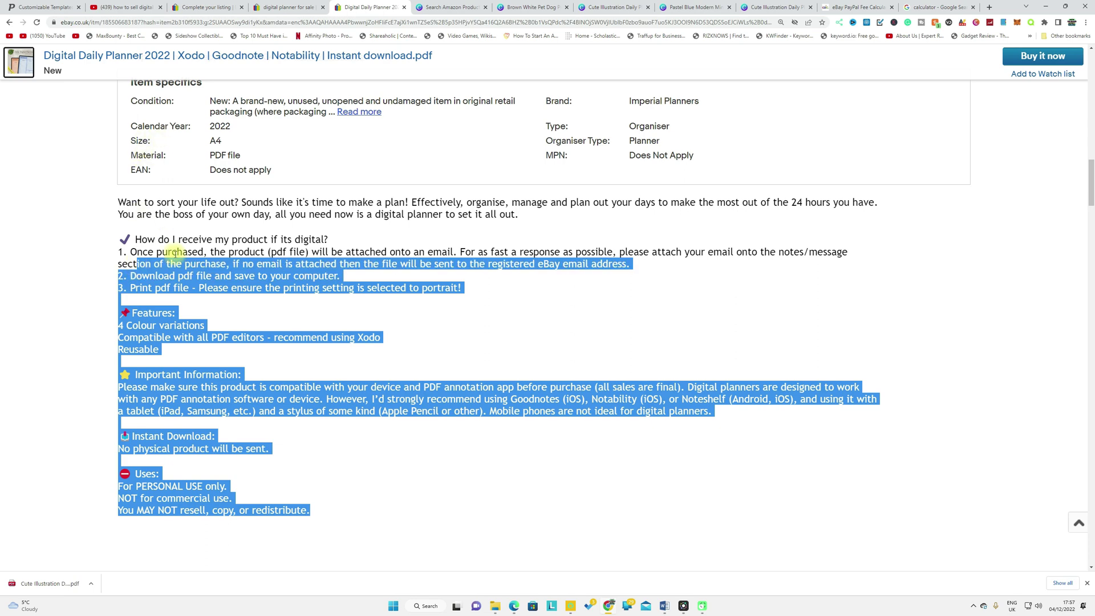
pyautogui.click(199, 7)
pyautogui.click(297, 395)
pyautogui.hotkey('ctrl', 'v')
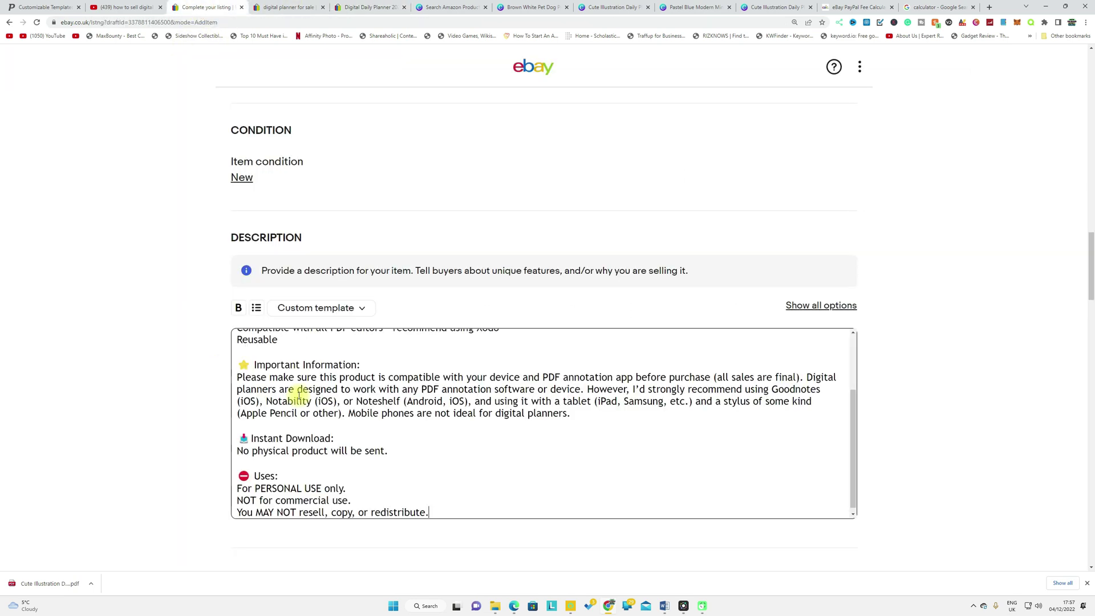
pyautogui.scroll(2, 286, 406)
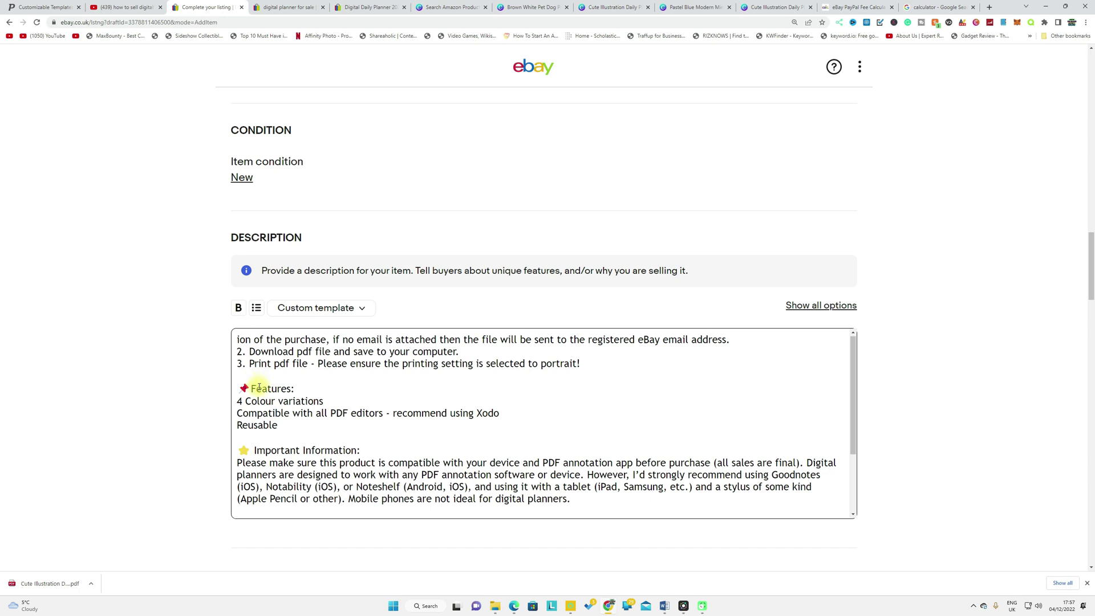
pyautogui.scroll(-2, 260, 398)
# - Keep the Buy it now pricing format and set the item price to £1.50
pyautogui.scroll(-3, 199, 426)
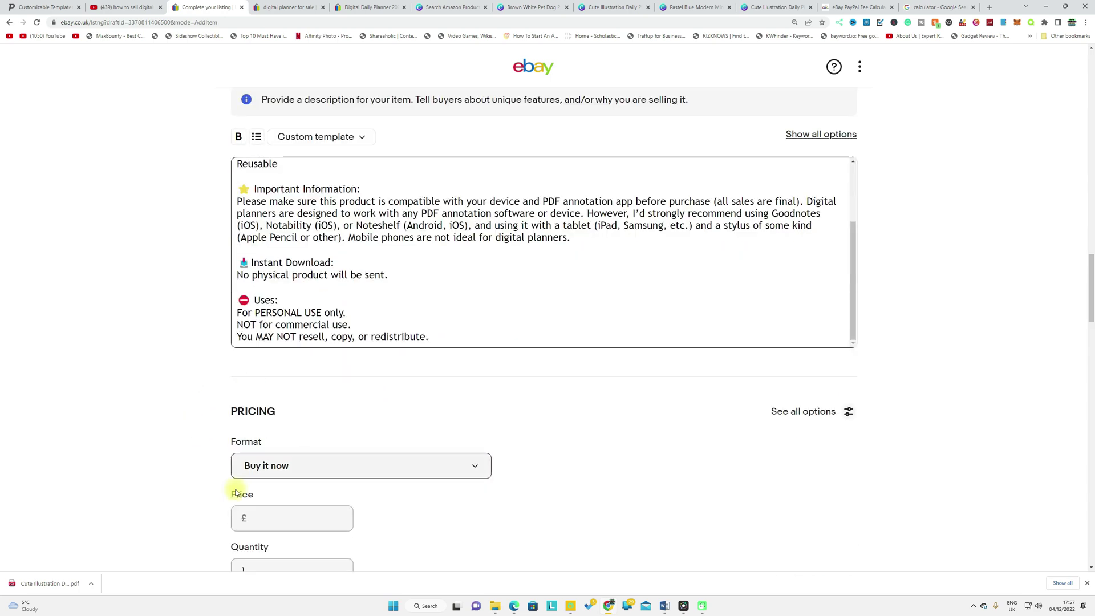
pyautogui.scroll(-3, 266, 415)
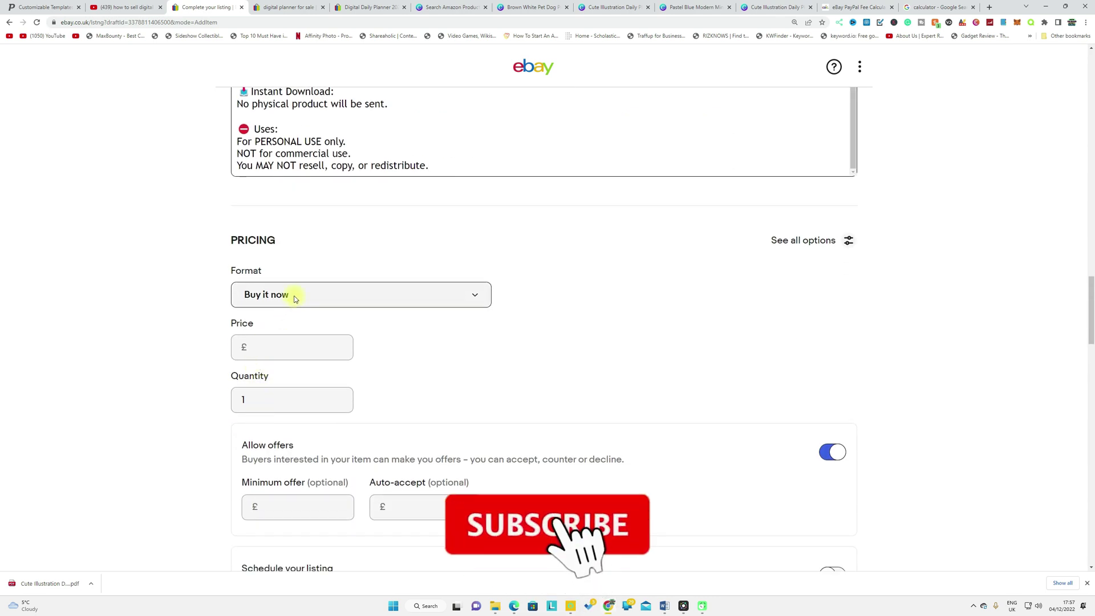
pyautogui.click(293, 295)
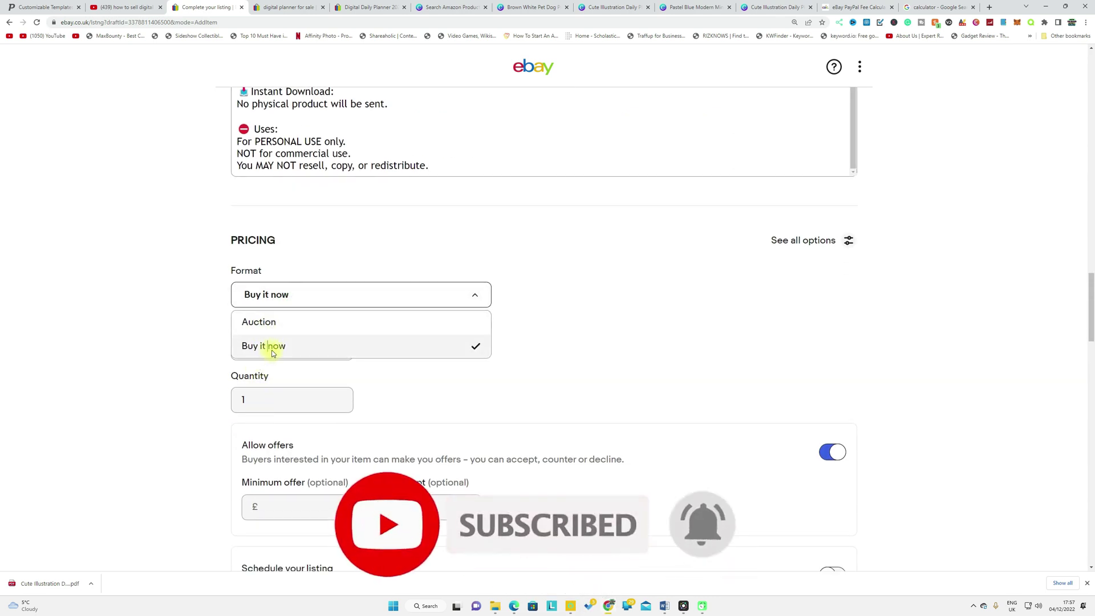
pyautogui.click(527, 366)
pyautogui.click(281, 350)
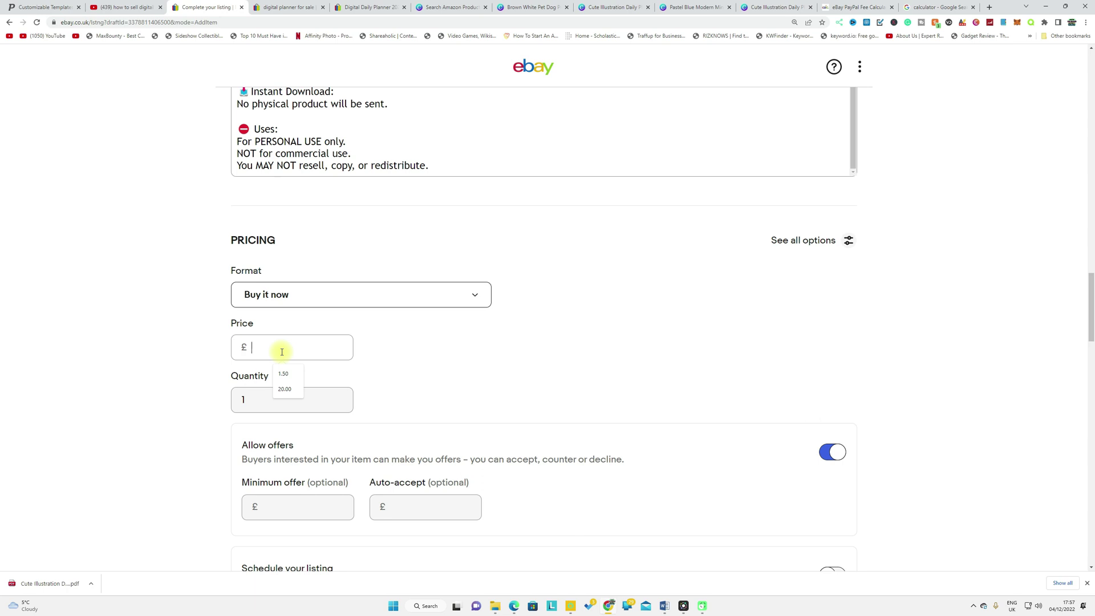
pyautogui.write('1.50')
# - Check the available postage methods and turn off Offer free postage for the domestic delivery service
pyautogui.scroll(-8, 281, 352)
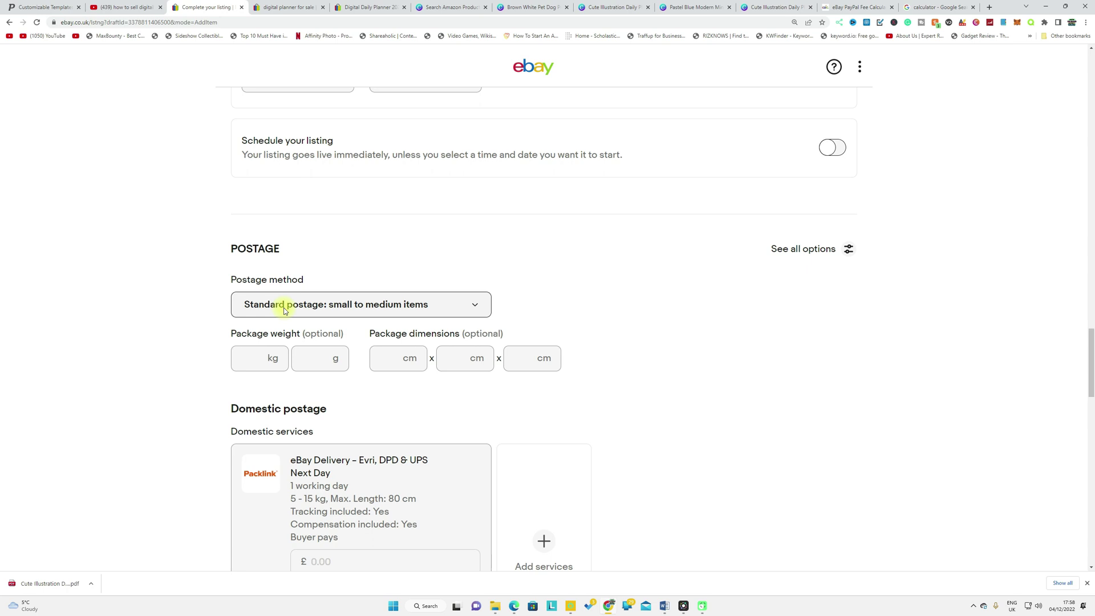
pyautogui.click(285, 310)
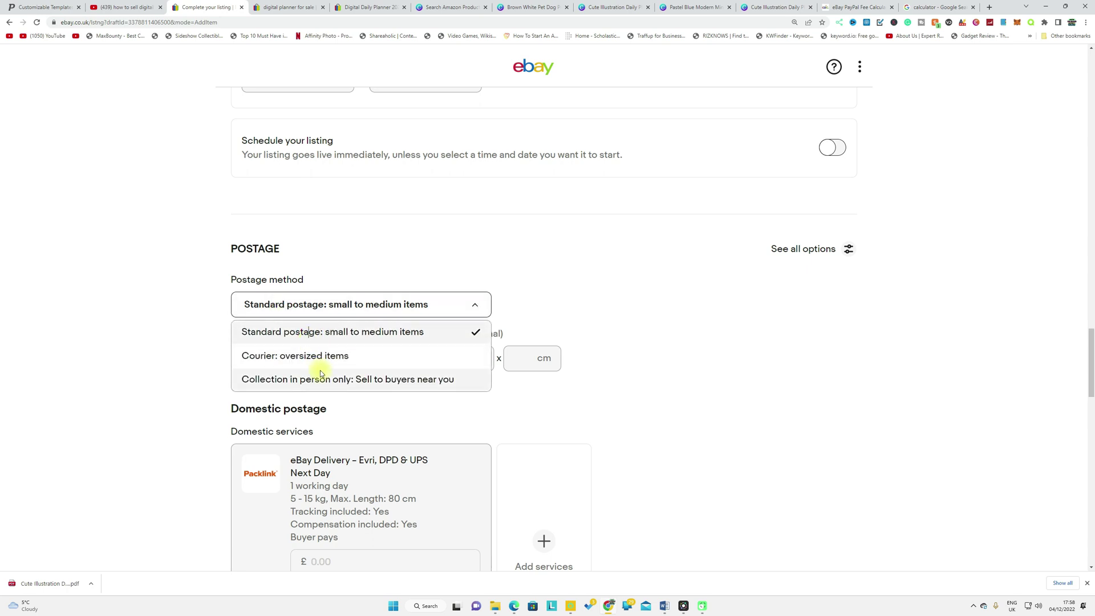
pyautogui.scroll(-3, 362, 422)
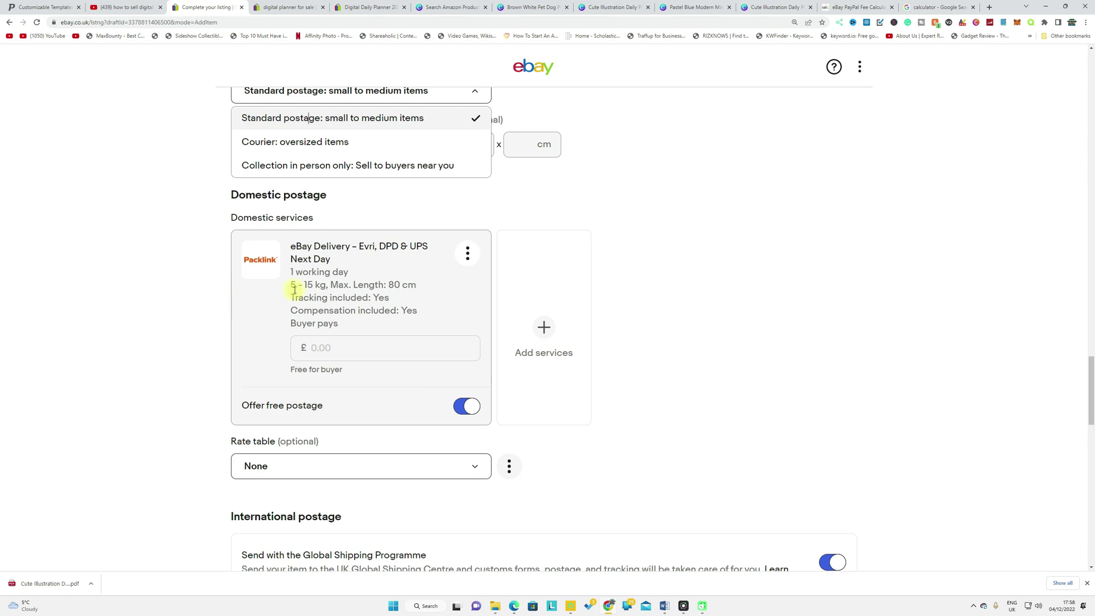
pyautogui.moveTo(244, 404); pyautogui.dragTo(335, 411)
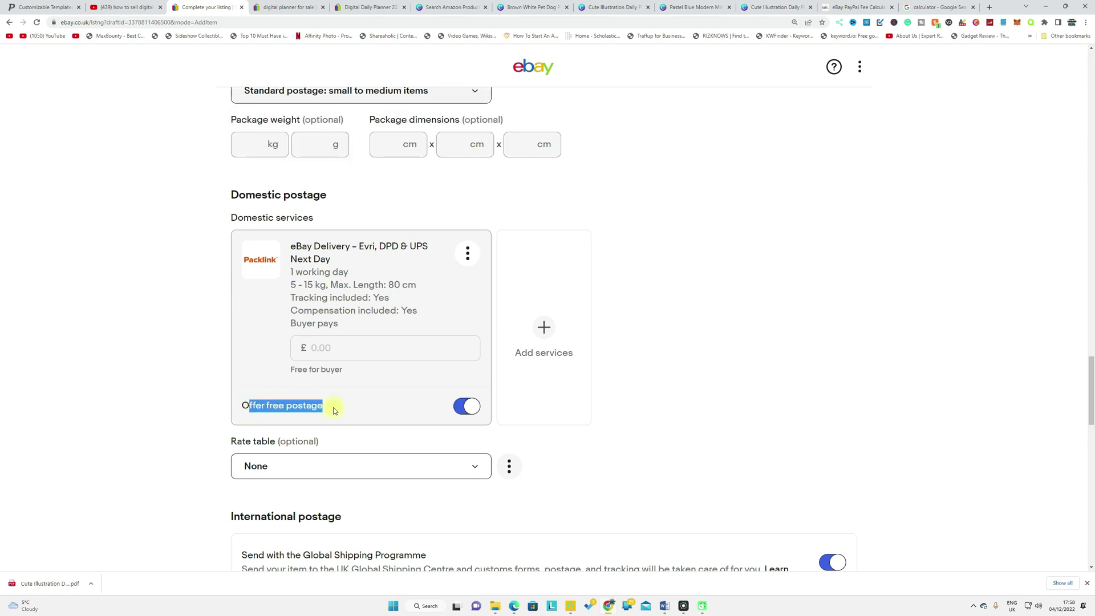
pyautogui.click(321, 410)
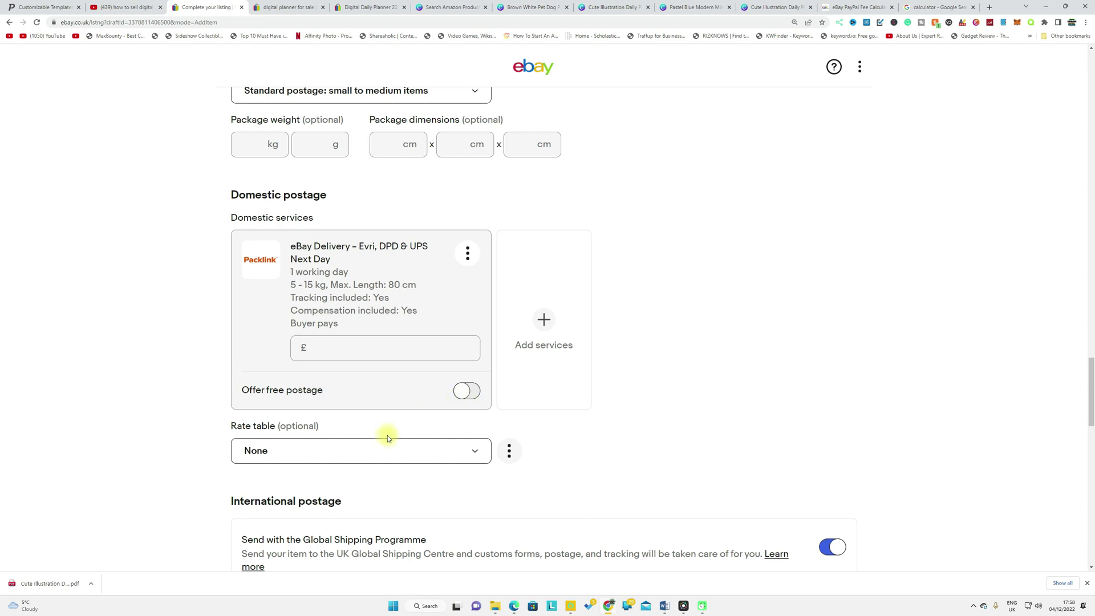
# - Examine the dispatch time options, promoted listings, payment and returns preferences, and the final listing choices in the form
pyautogui.scroll(-3, 388, 436)
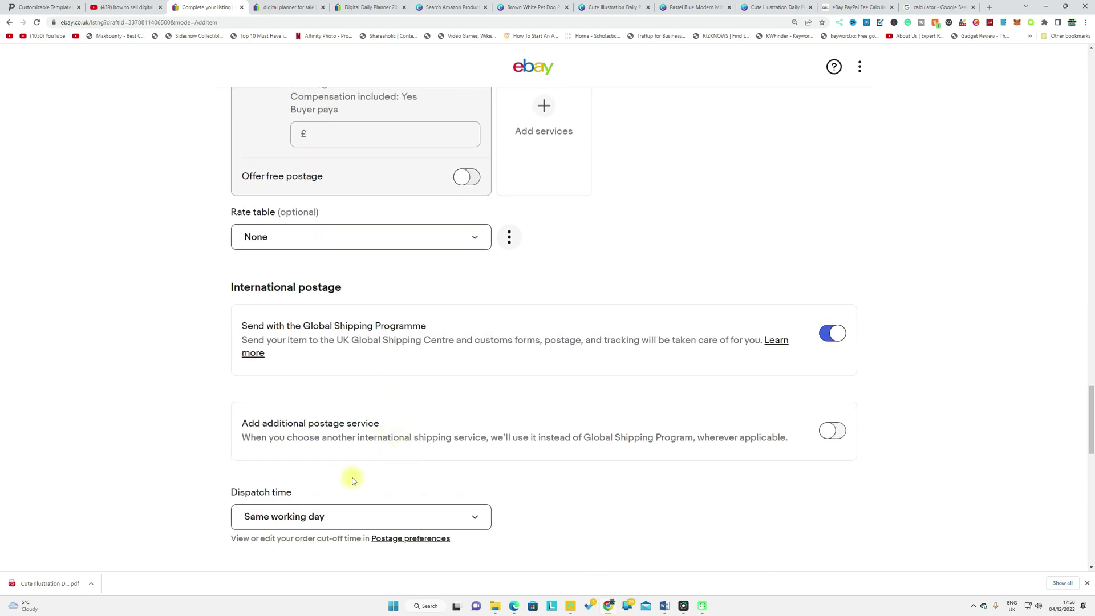
pyautogui.scroll(-3, 303, 429)
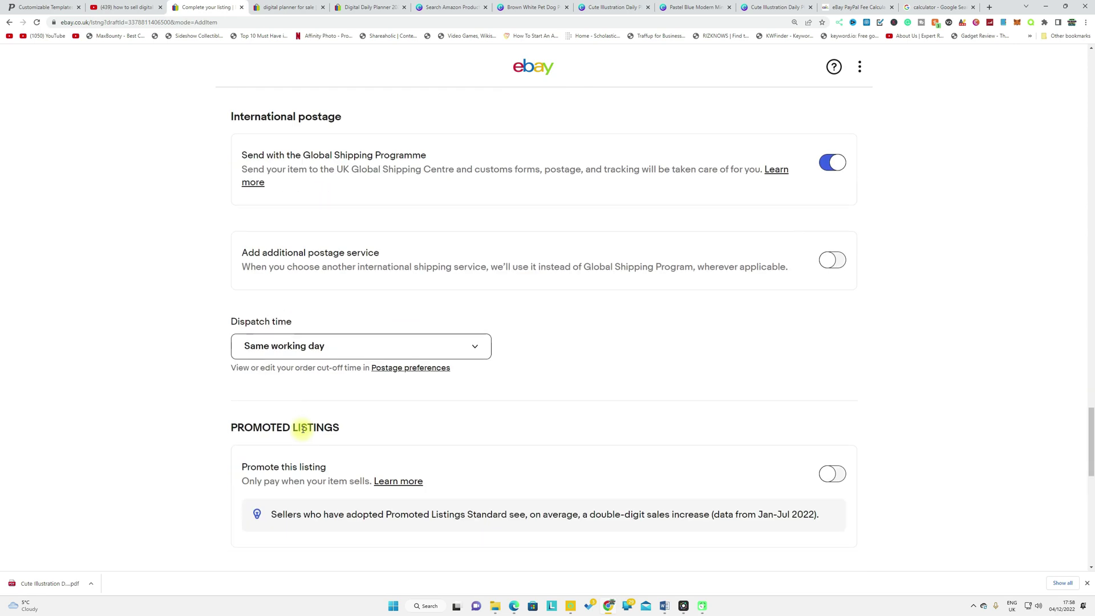
pyautogui.click(309, 346)
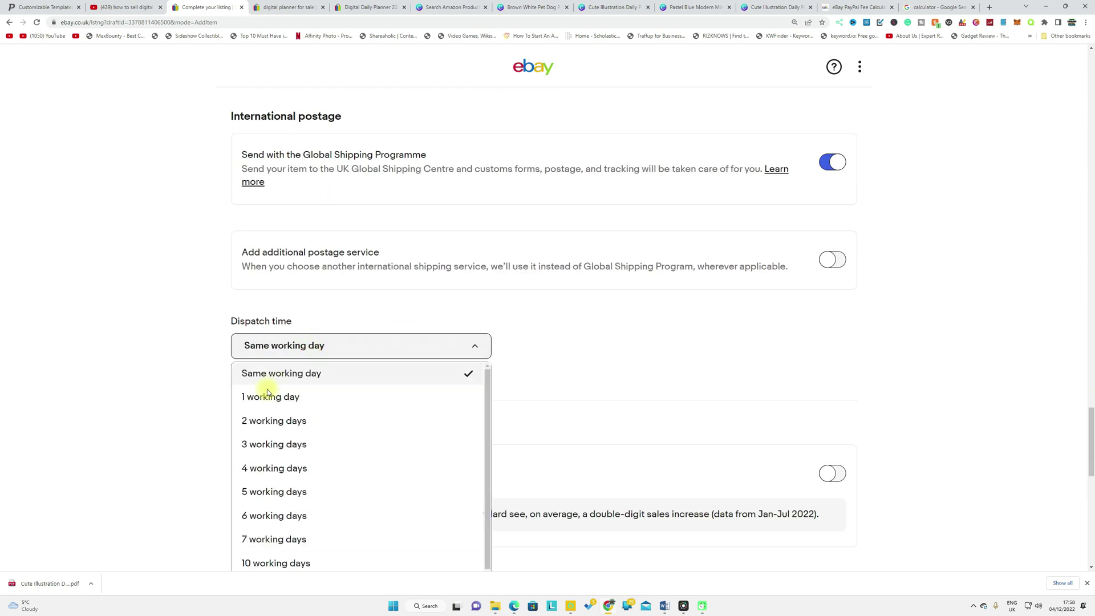
pyautogui.click(621, 380)
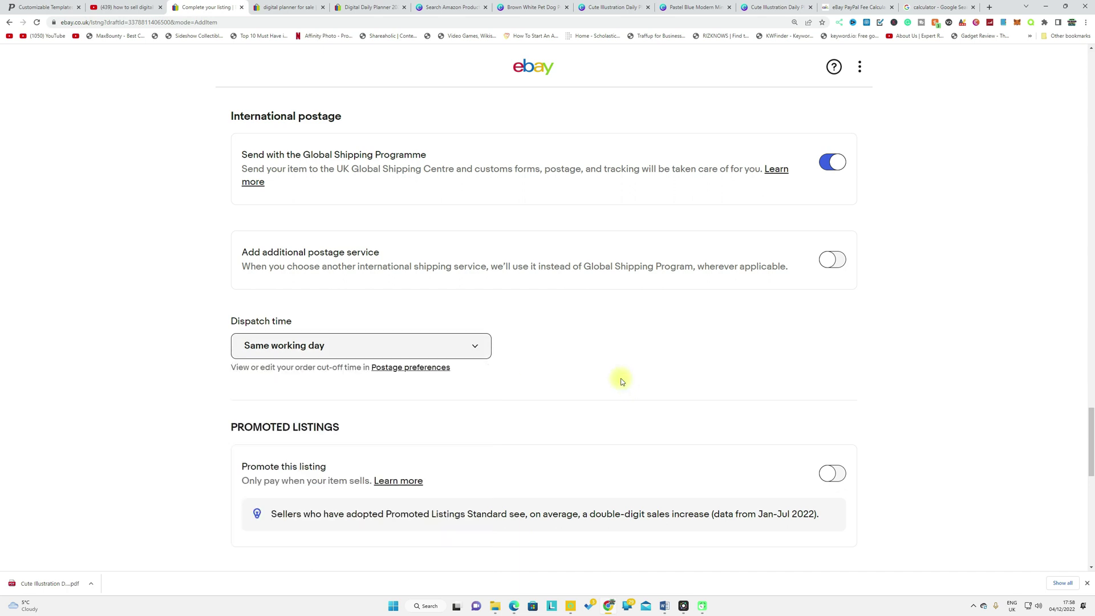
pyautogui.click(472, 350)
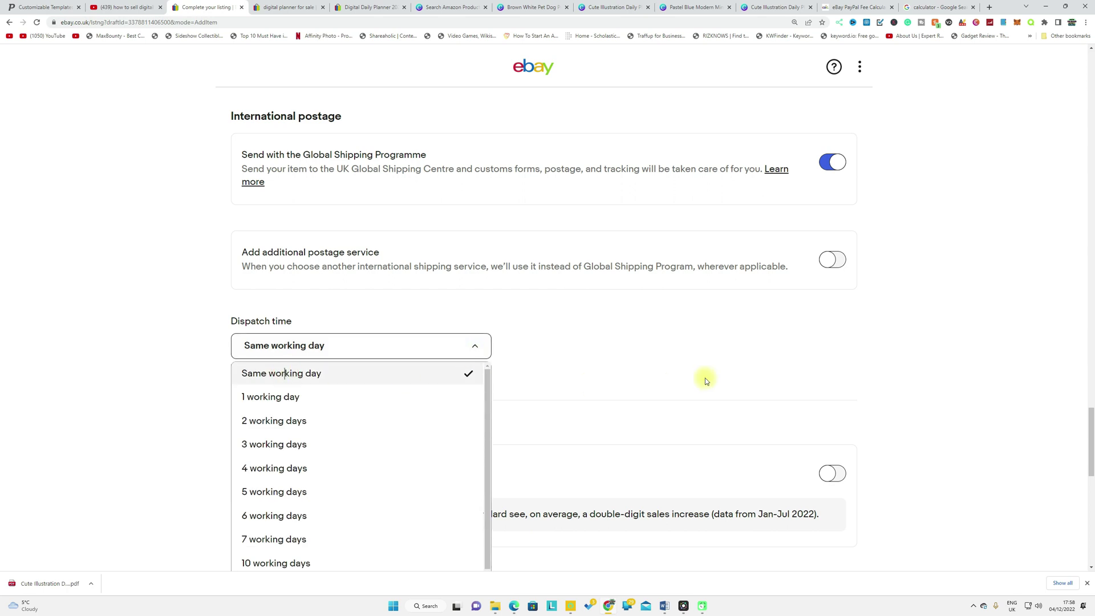
pyautogui.click(638, 378)
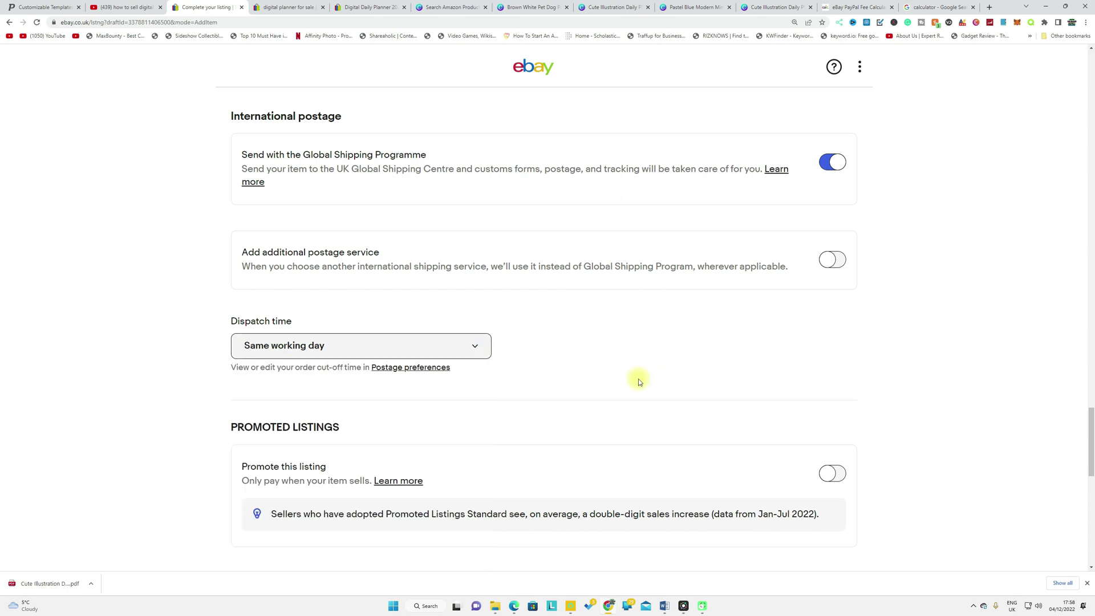
pyautogui.scroll(-2, 639, 379)
pyautogui.scroll(-3, 639, 379)
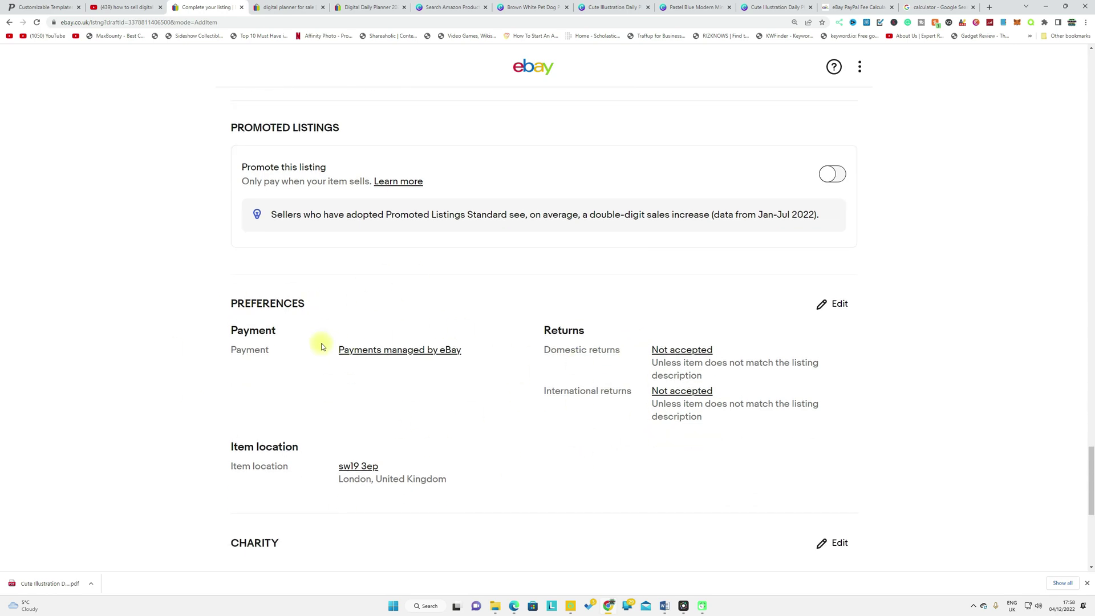
pyautogui.scroll(-4, 330, 349)
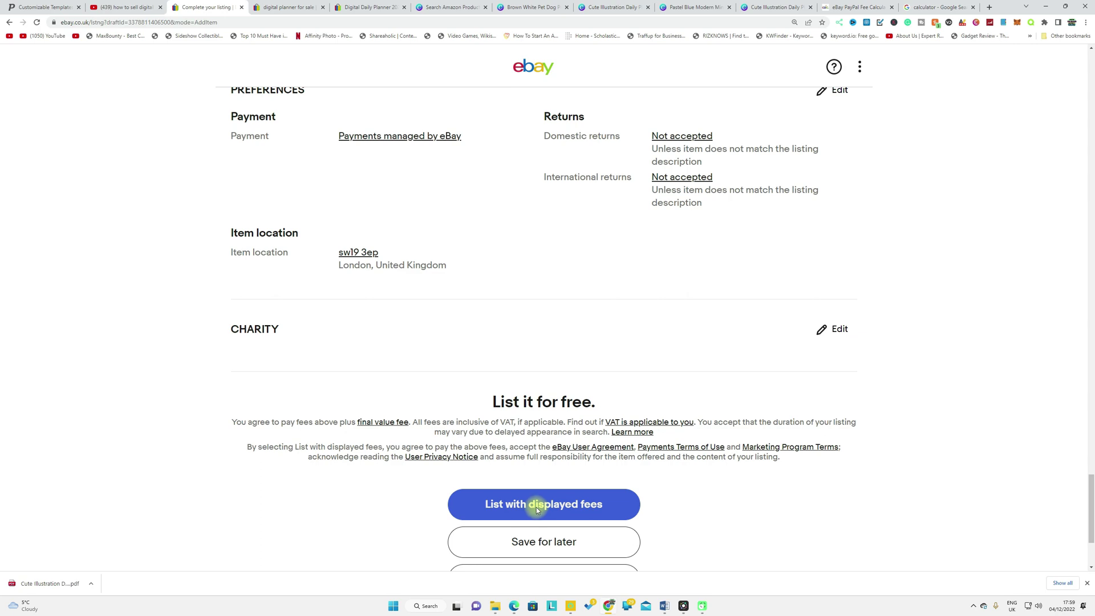
pyautogui.scroll(4, 516, 470)
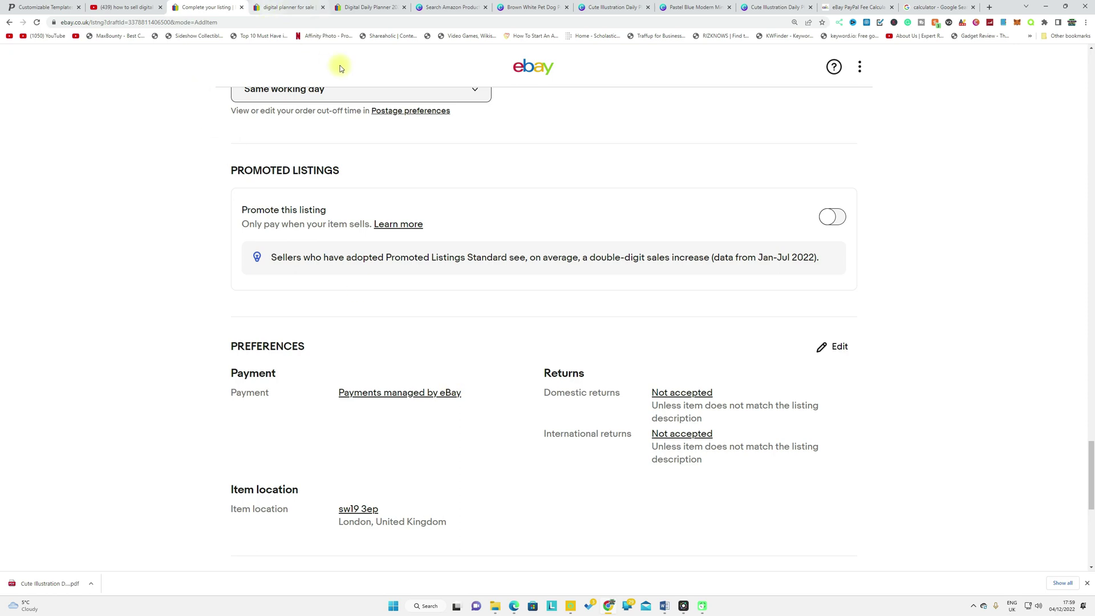
# - Go from the digital planner search results to the seller account's active listings
pyautogui.click(281, 12)
pyautogui.scroll(15, 502, 195)
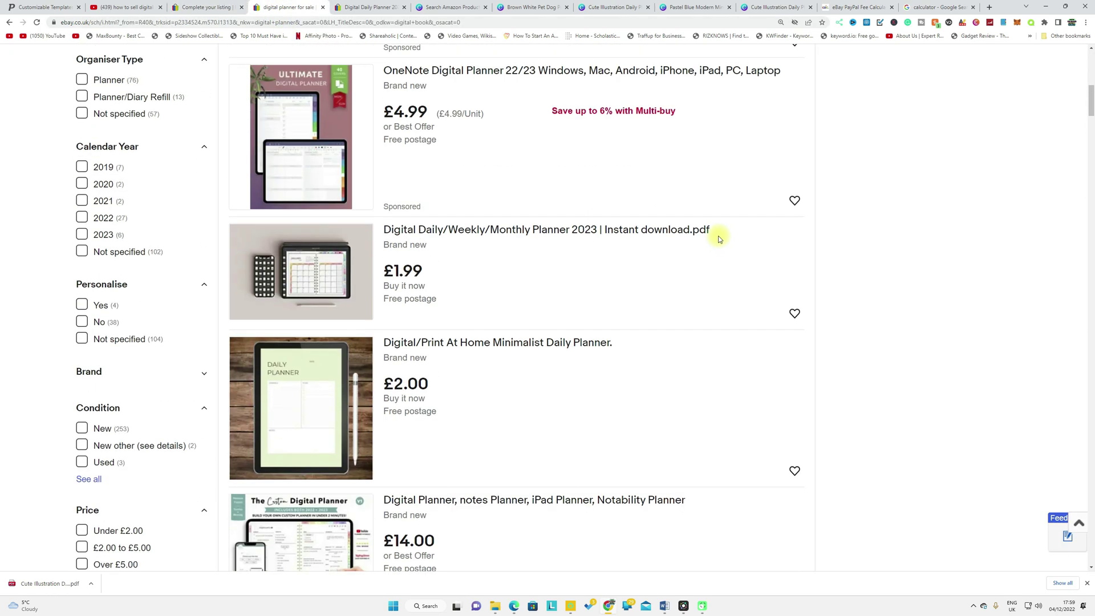
pyautogui.scroll(1, 718, 232)
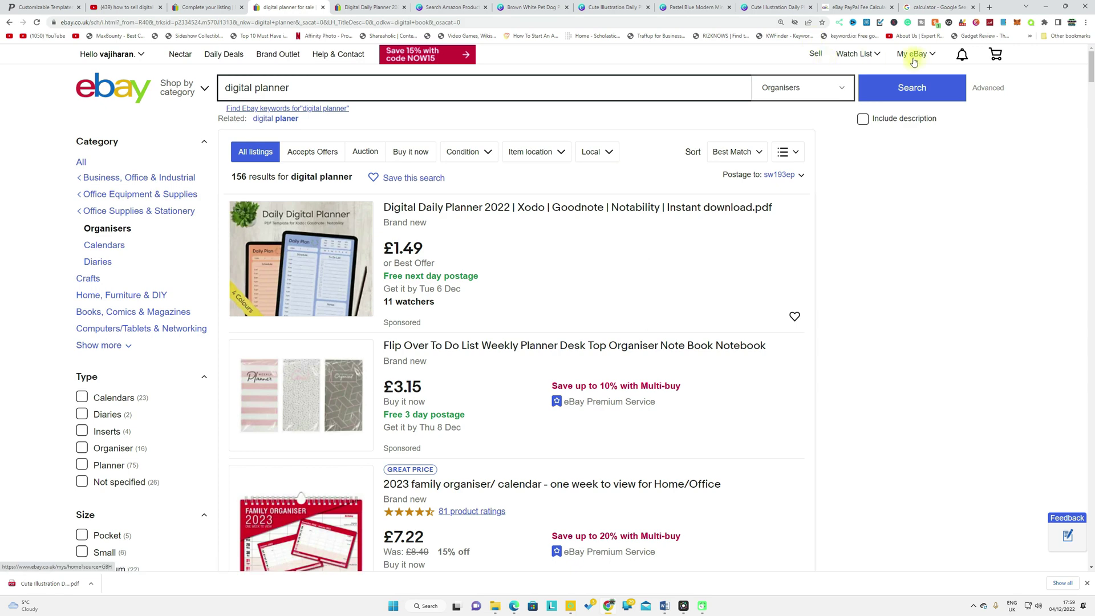
pyautogui.moveTo(917, 59)
pyautogui.click(910, 164)
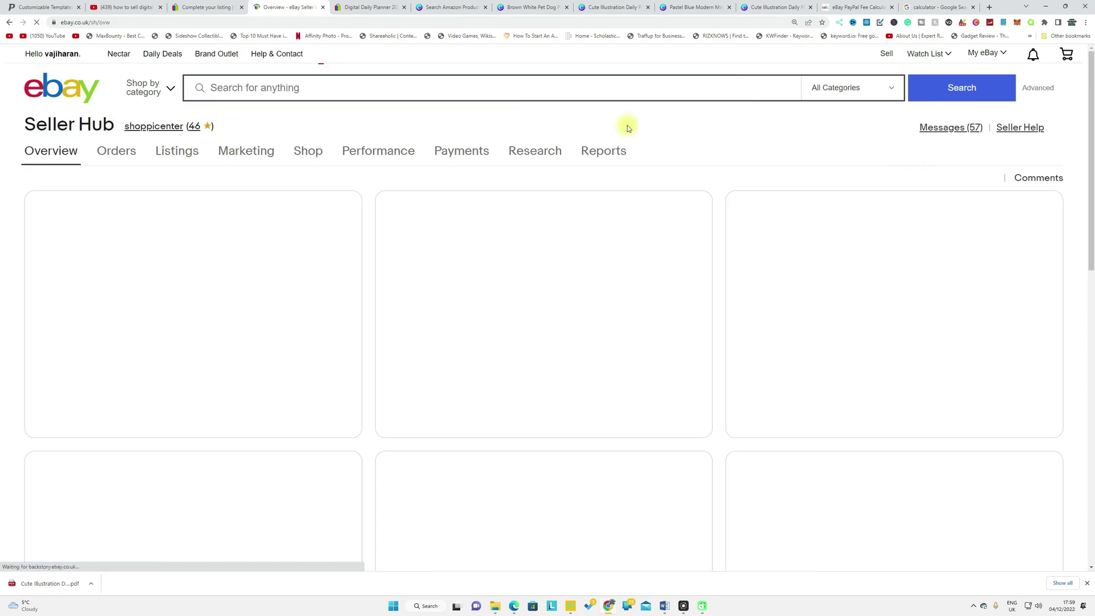
pyautogui.moveTo(161, 160)
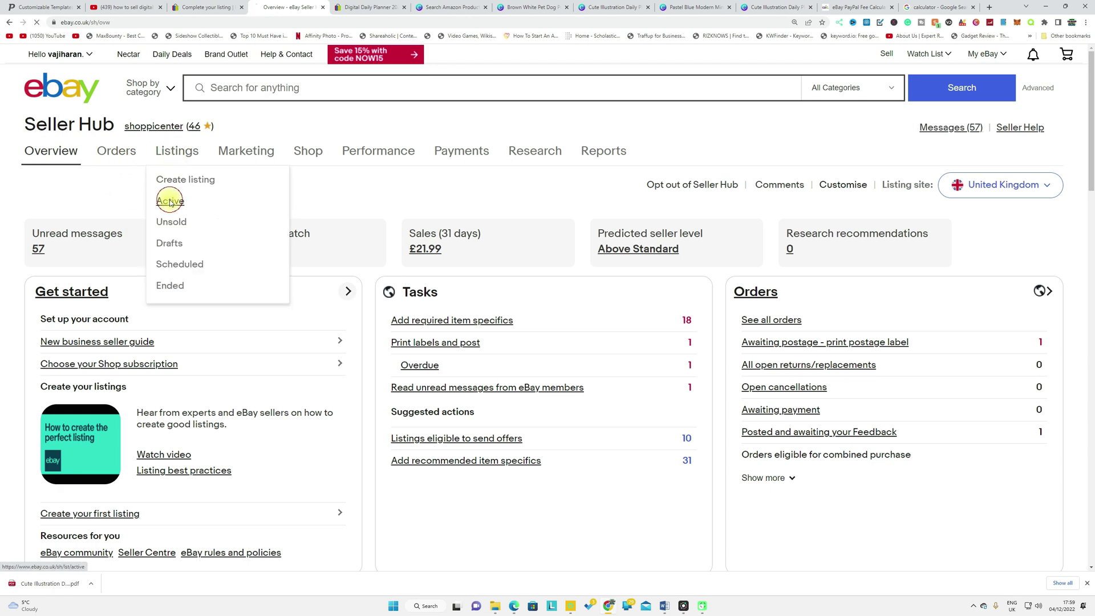
pyautogui.click(170, 201)
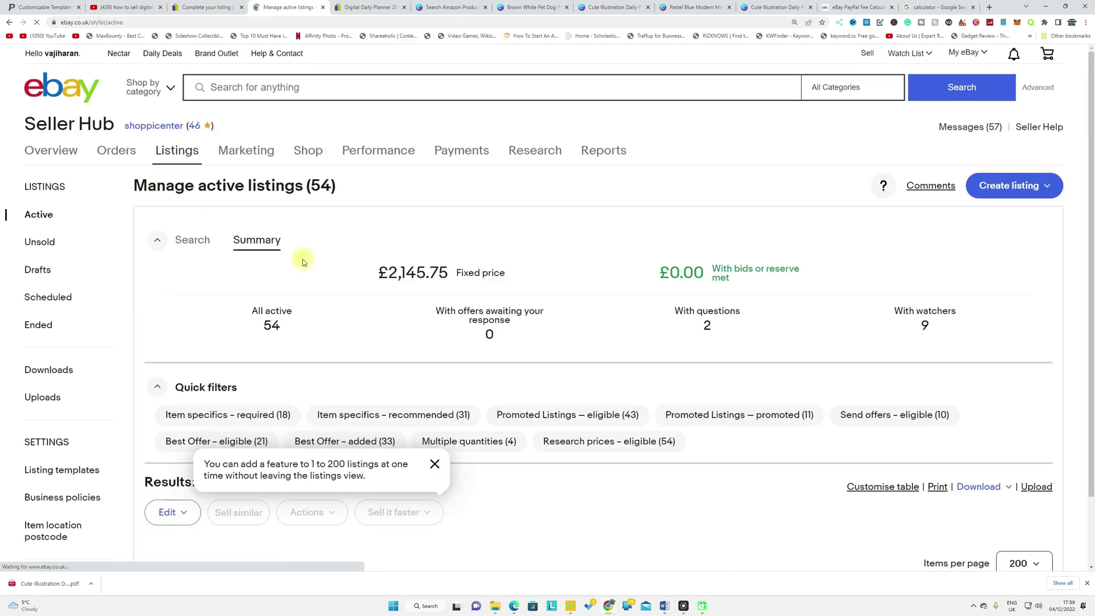
# - Find the "Digital Daily Planner | Printable Daily Planner | Instant Download.pdf" listing among the active listings and open its item page
pyautogui.scroll(-2, 436, 291)
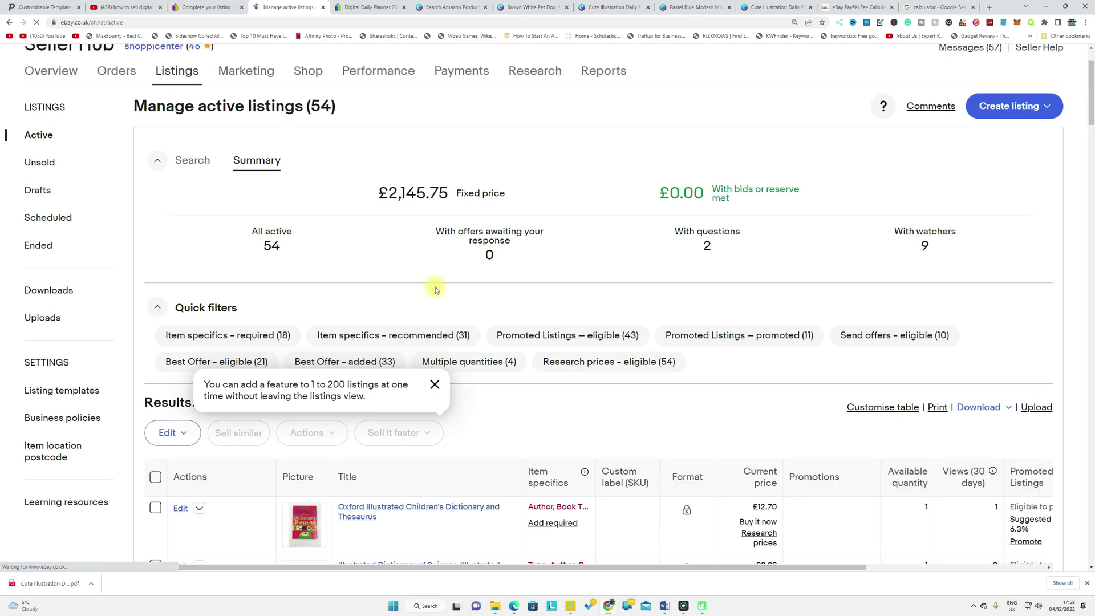
pyautogui.scroll(-3, 436, 289)
pyautogui.moveTo(1090, 135); pyautogui.dragTo(1090, 548)
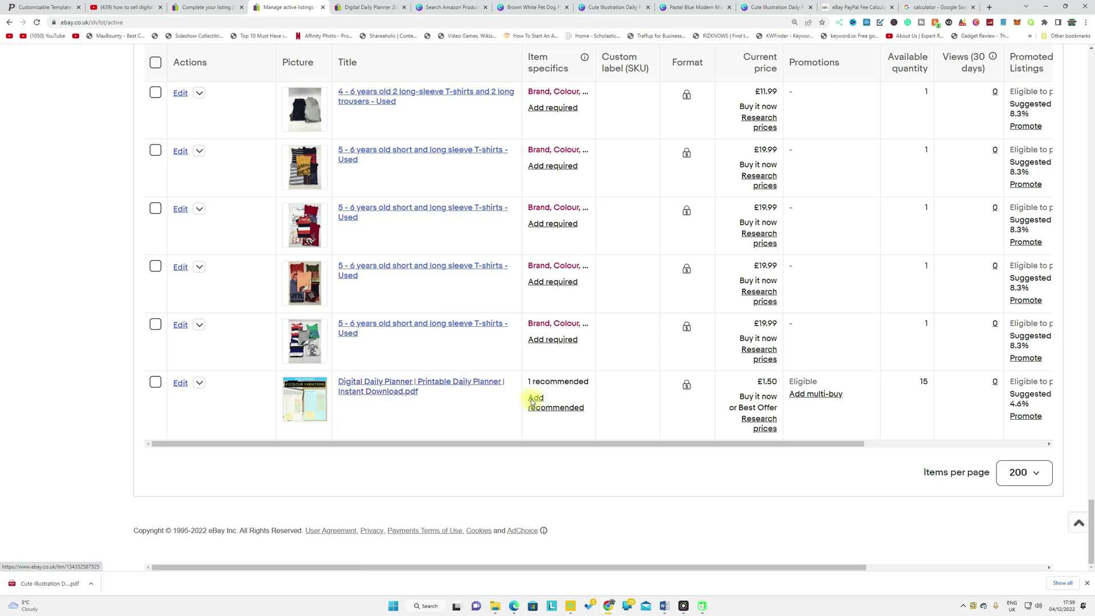
pyautogui.click(392, 388)
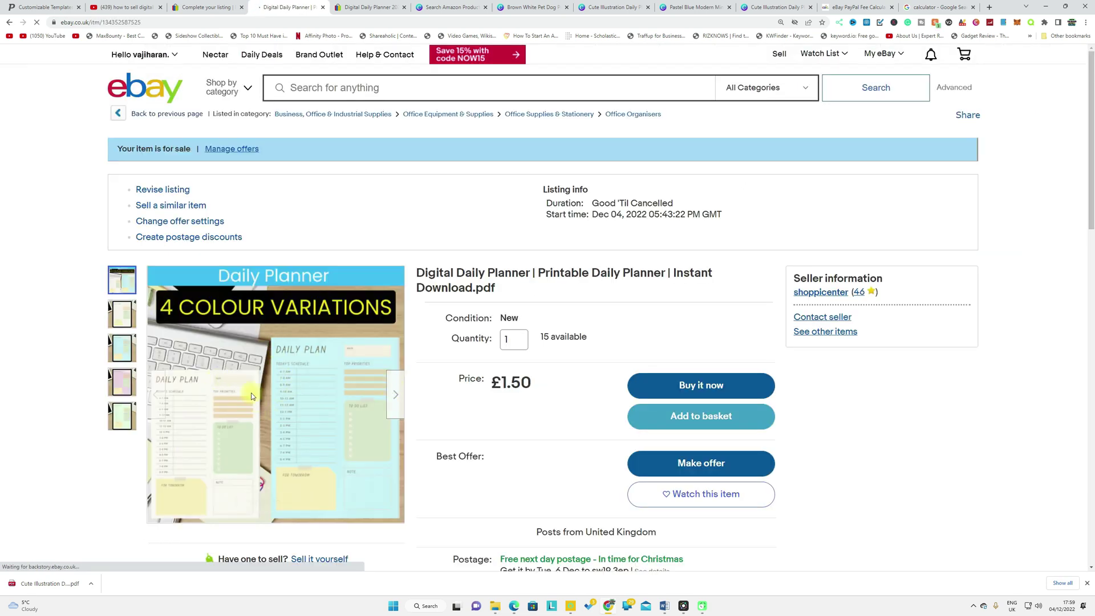
# - Look through all photos of the published planner listing and examine its postage details, item specifics and description
pyautogui.click(394, 395)
pyautogui.click(394, 395)
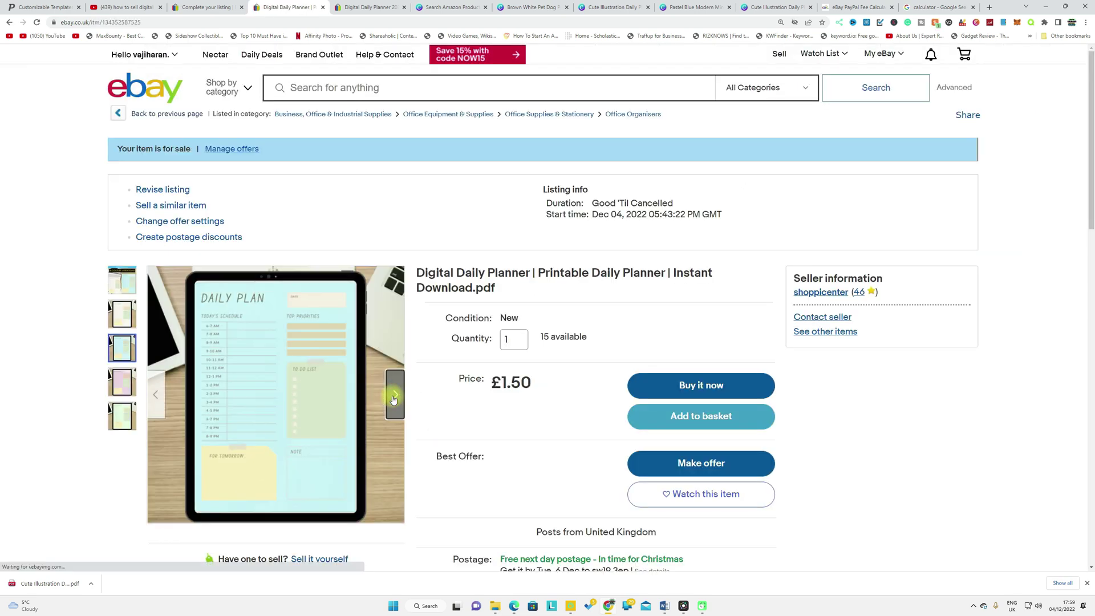
pyautogui.click(394, 395)
pyautogui.click(394, 398)
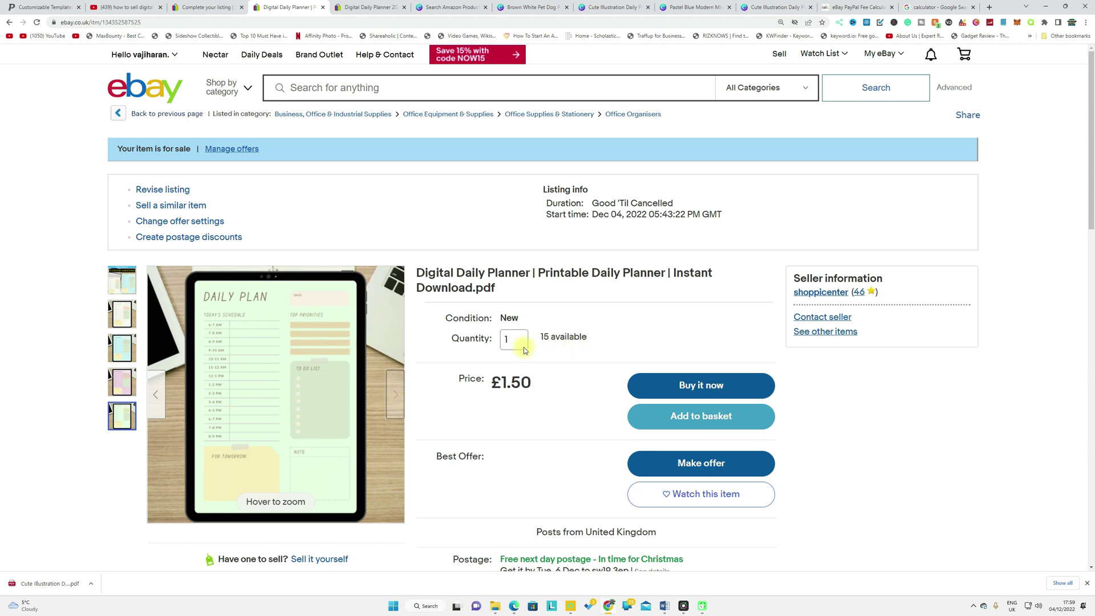
pyautogui.scroll(-5, 530, 349)
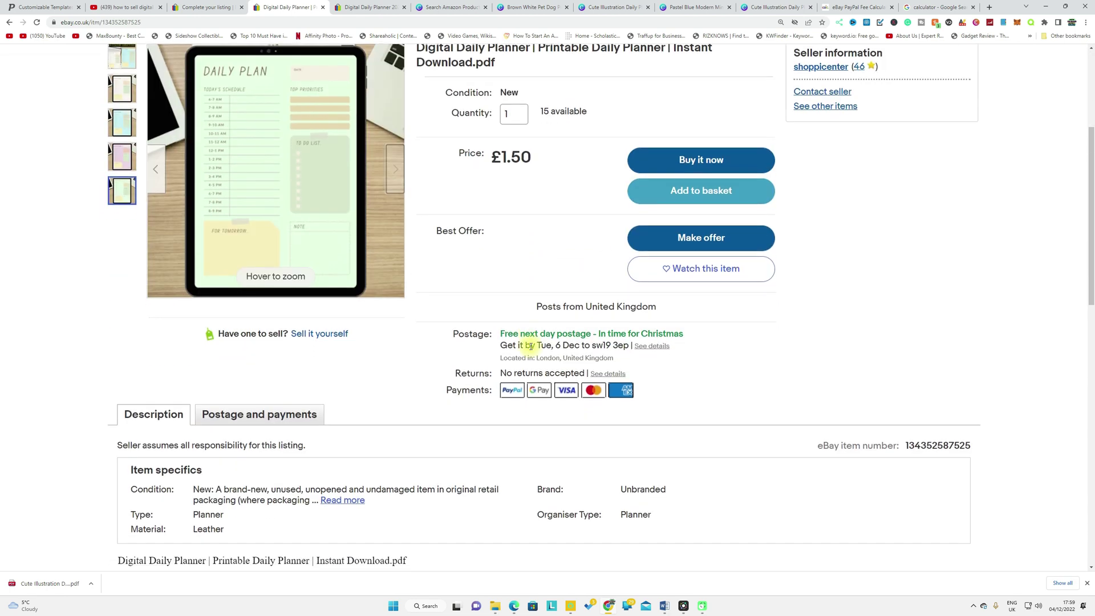
pyautogui.scroll(-3, 517, 271)
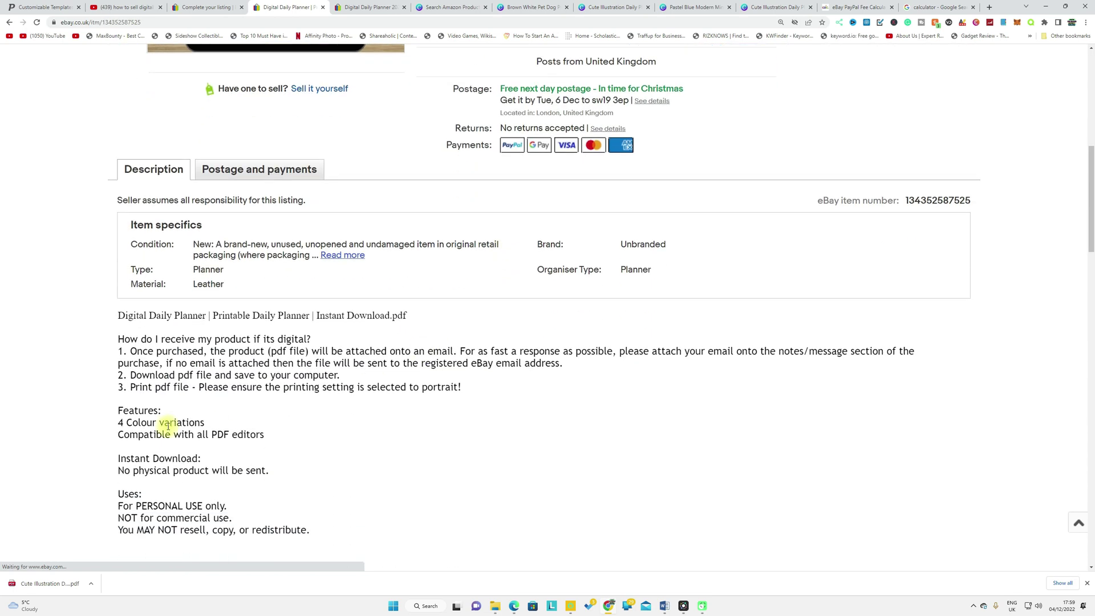
pyautogui.scroll(-4, 157, 379)
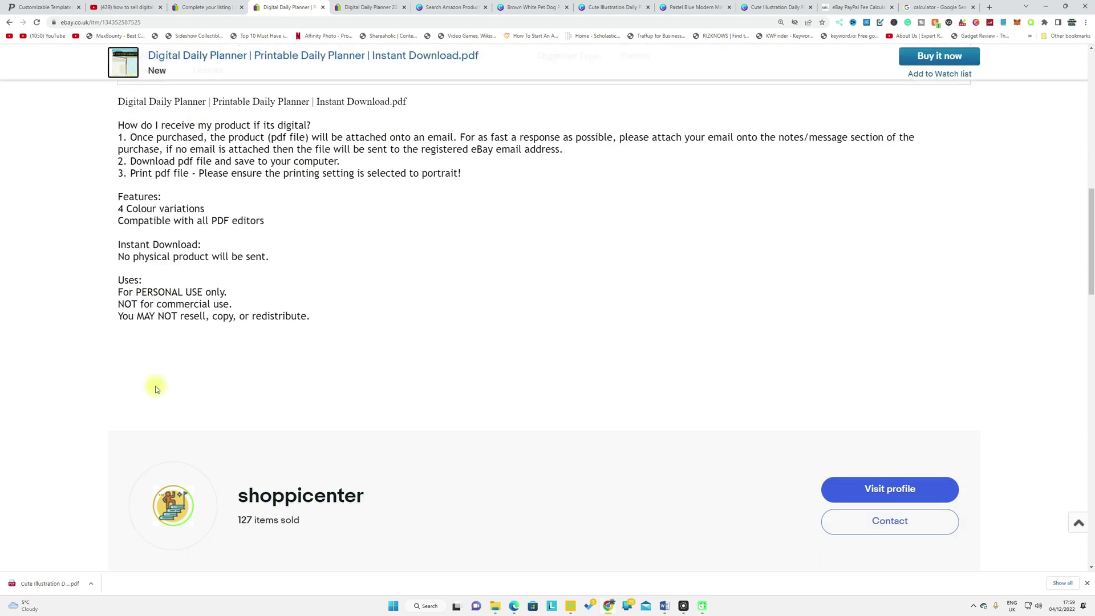
# - Leave the published planner listing, return to the active listings and open the overview of all orders
pyautogui.click(9, 22)
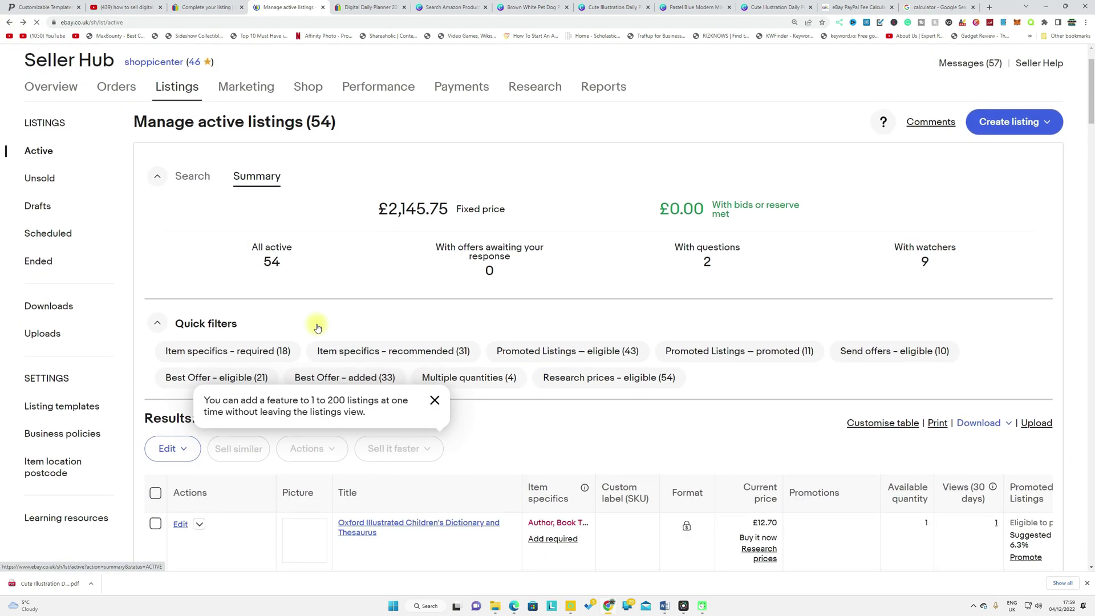
pyautogui.scroll(-2, 313, 325)
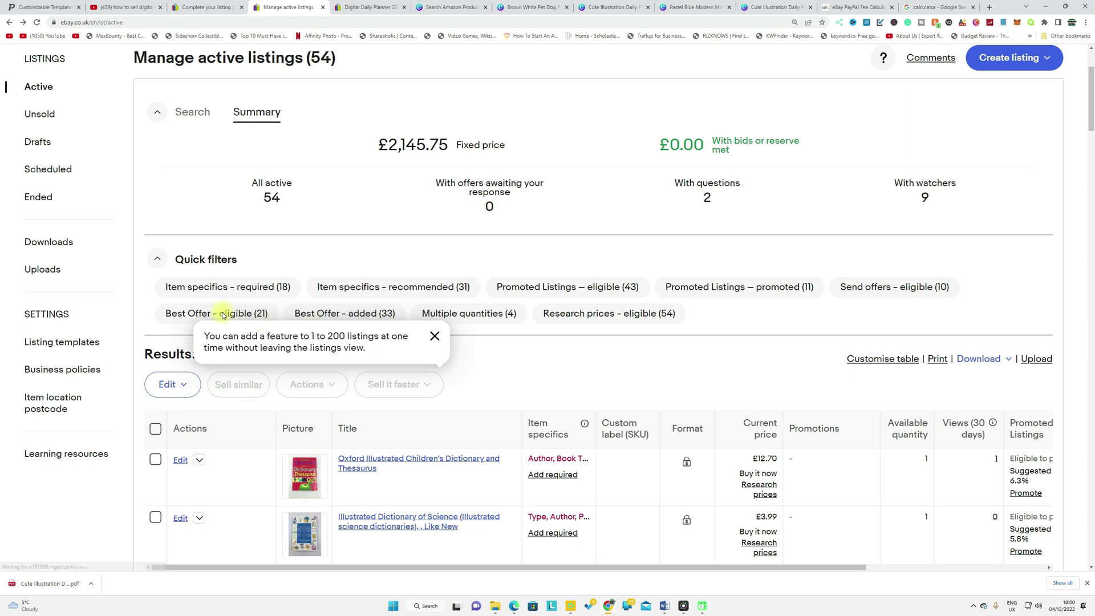
pyautogui.scroll(2, 220, 313)
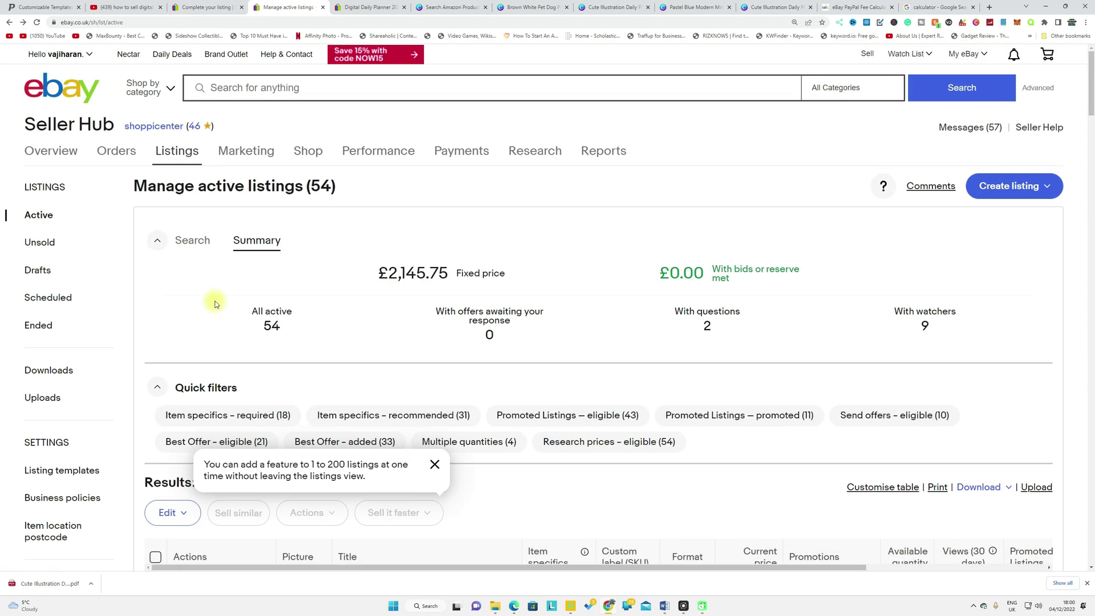
pyautogui.moveTo(112, 152)
pyautogui.click(113, 180)
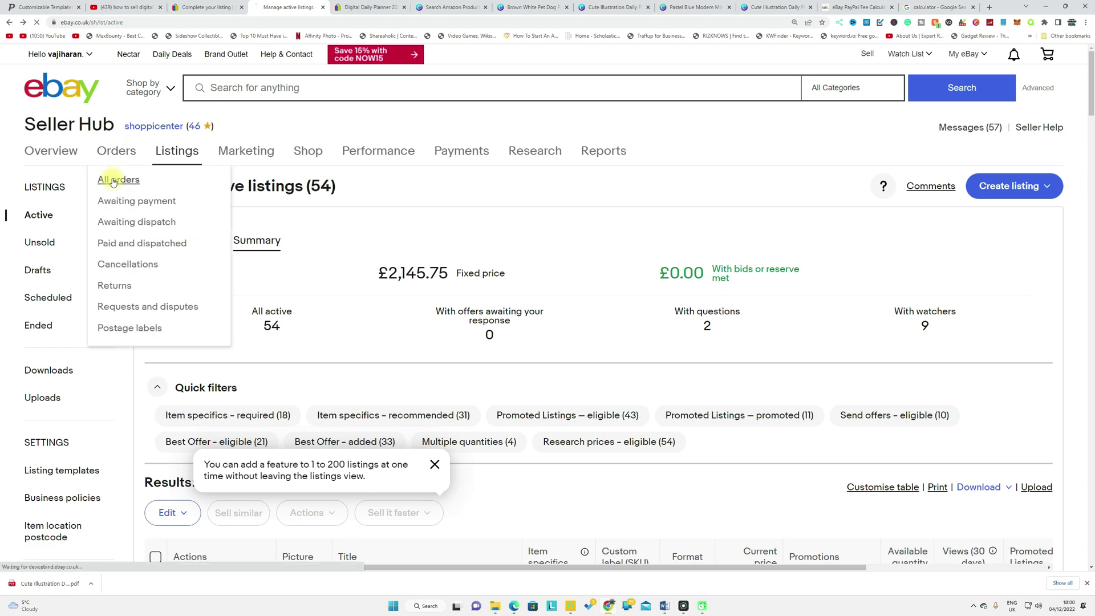
# - Examine the actions offered for the Cadbury selection box order, especially contacting the buyer and marking the order as dispatched
pyautogui.scroll(-2, 341, 372)
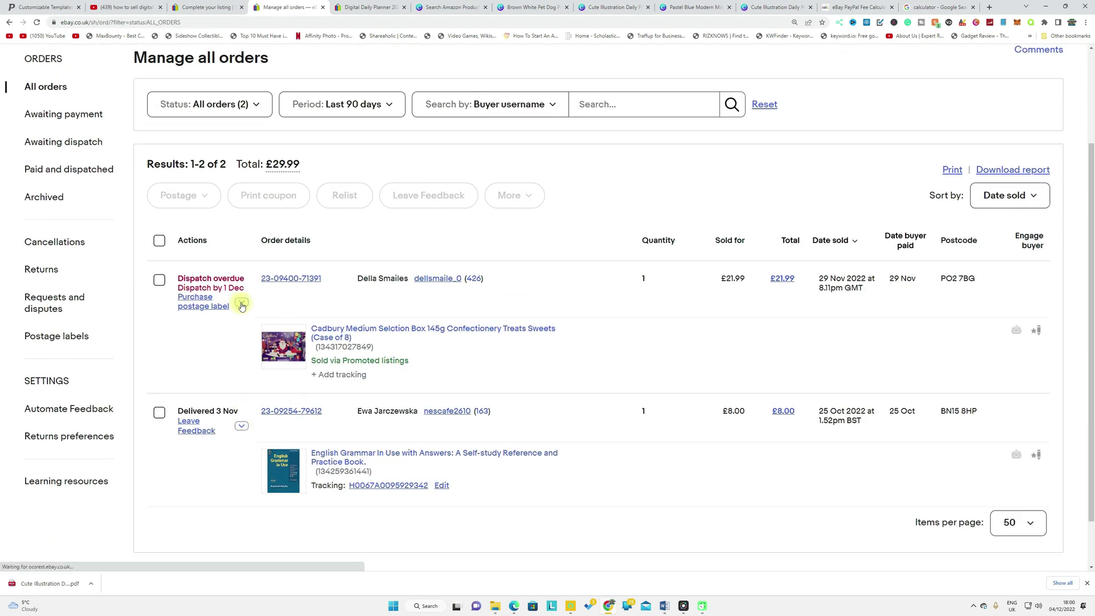
pyautogui.click(242, 304)
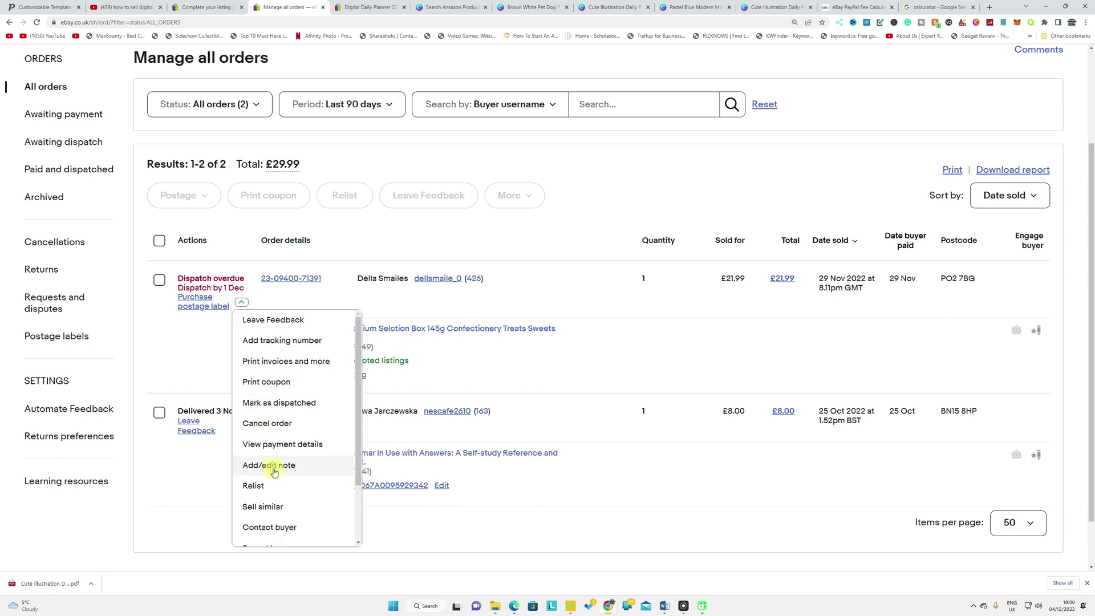
pyautogui.scroll(-2, 272, 445)
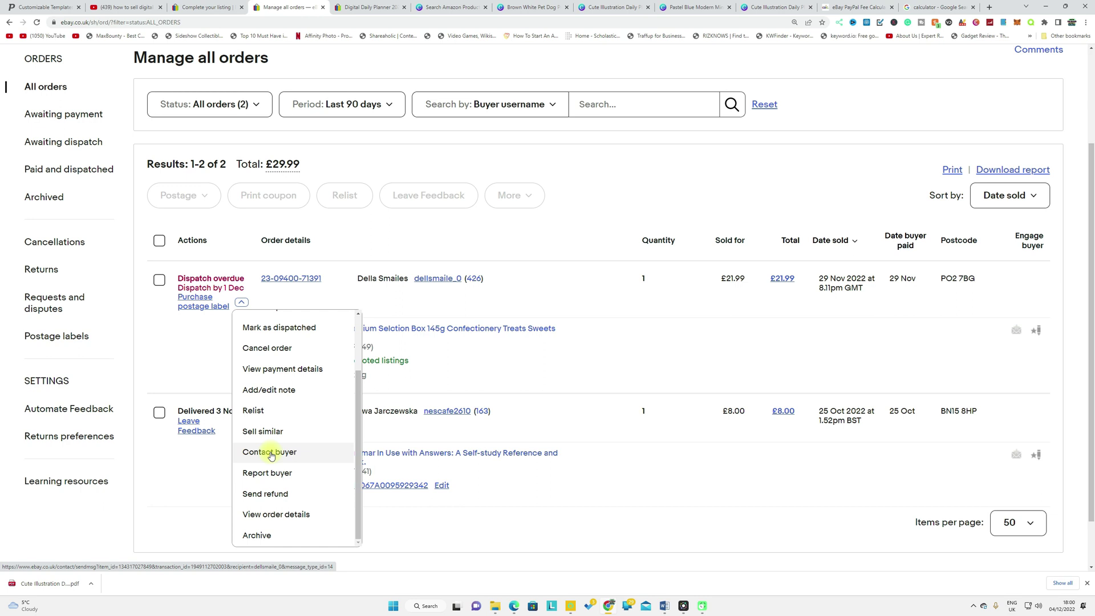
pyautogui.click(219, 317)
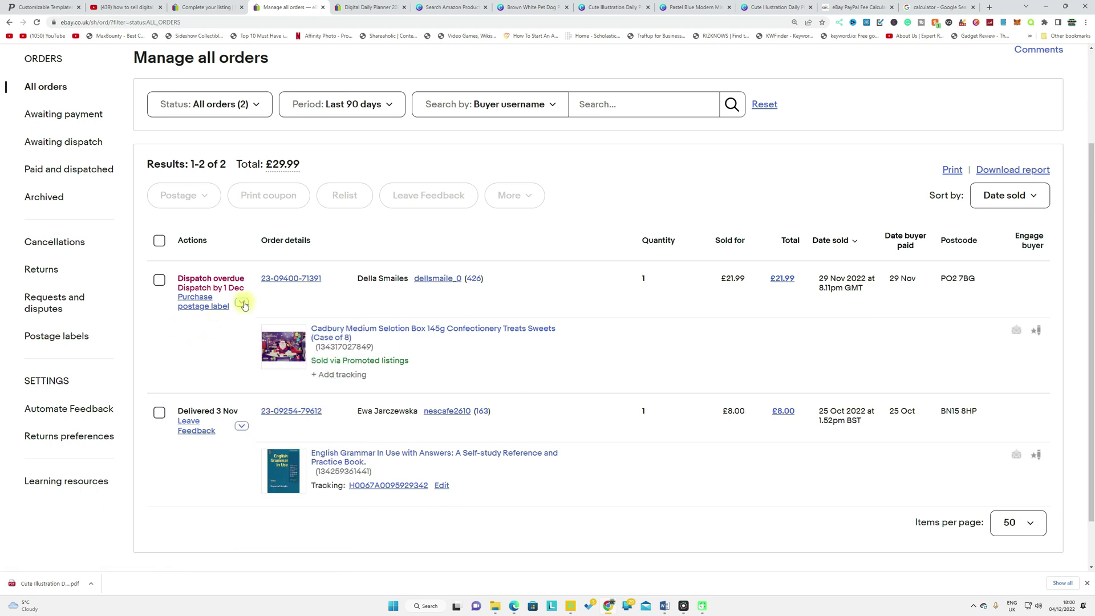
pyautogui.click(243, 305)
pyautogui.scroll(1, 296, 436)
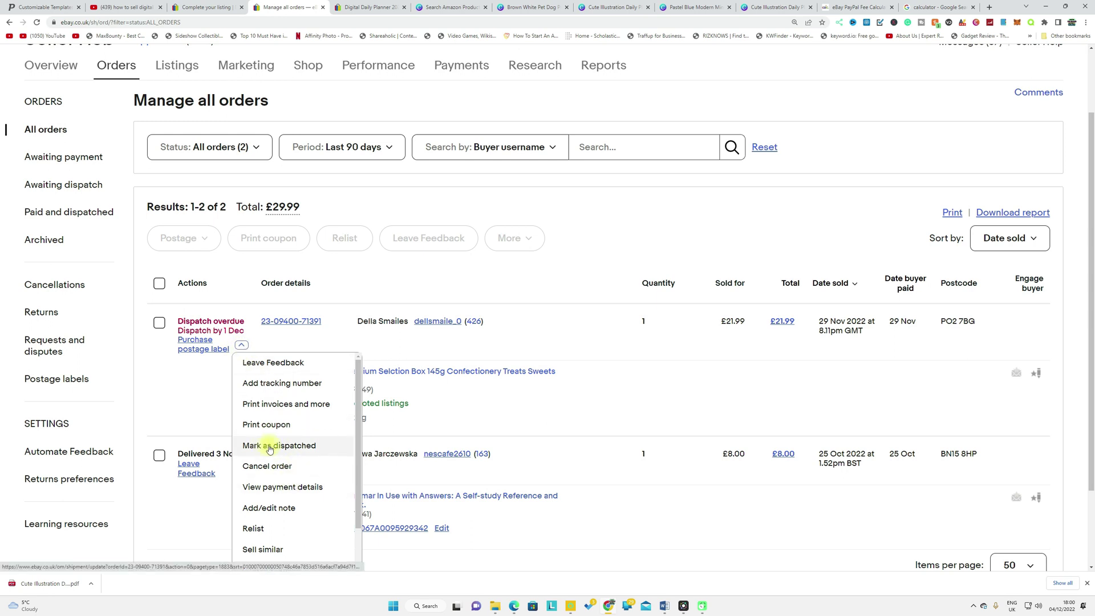
pyautogui.click(191, 408)
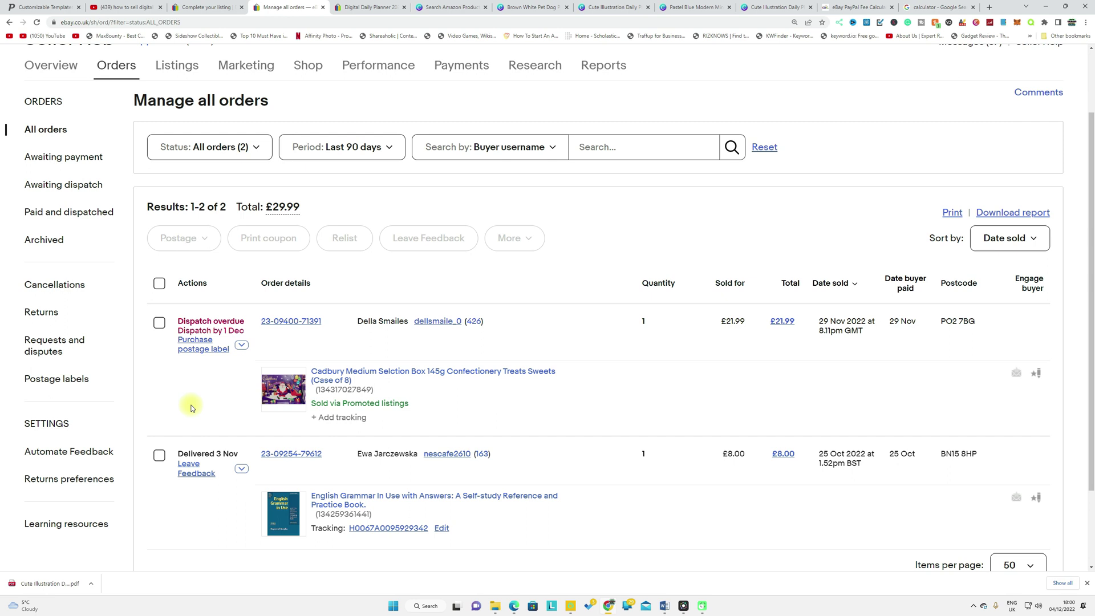
pyautogui.click(241, 347)
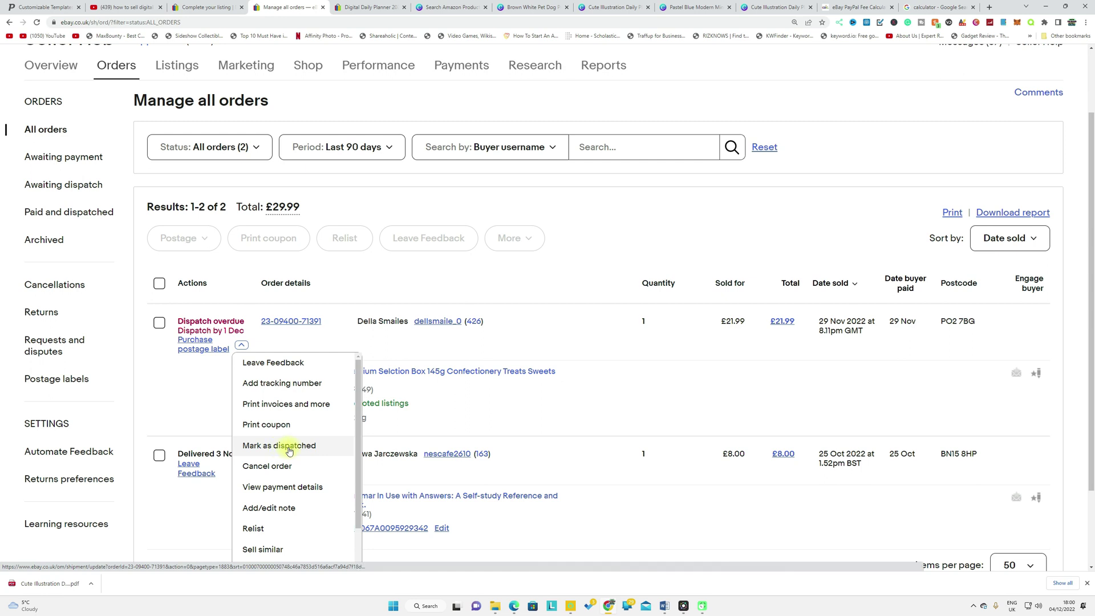
pyautogui.click(177, 424)
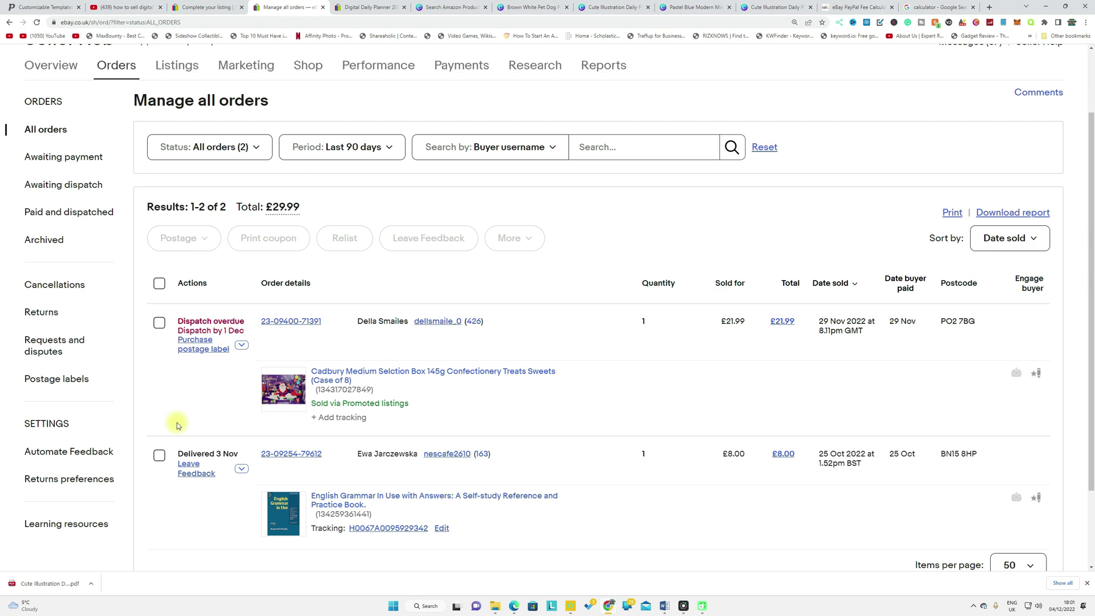
# - Switch to the "Digital Daily Planner 2022 | Xodo | Goodnote | Notability" listing and review its description, photos and price
pyautogui.scroll(2, 186, 412)
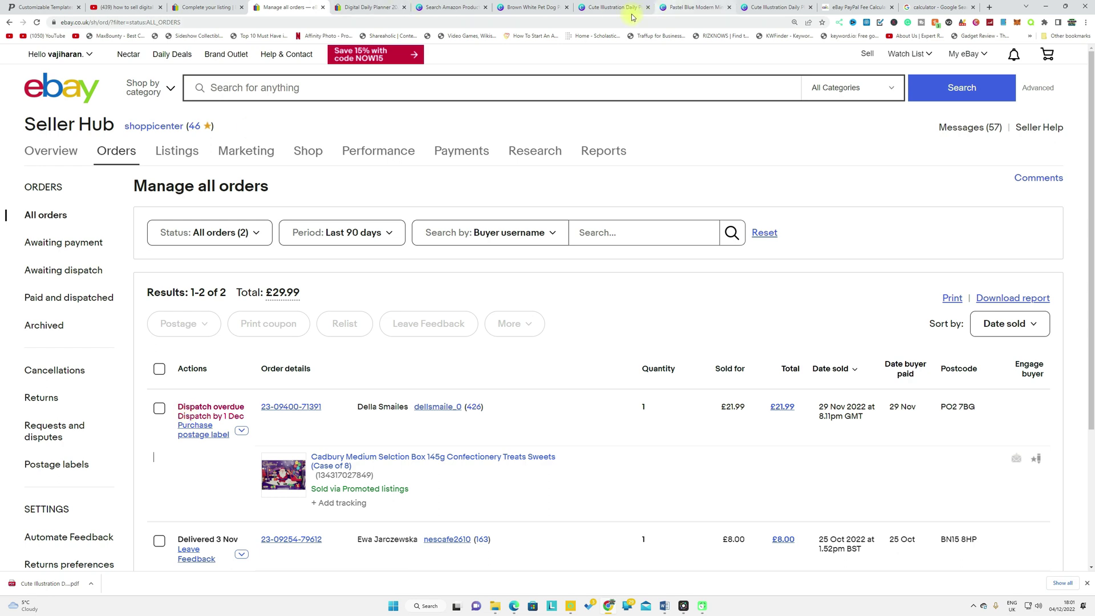
pyautogui.click(366, 8)
pyautogui.scroll(15, 358, 278)
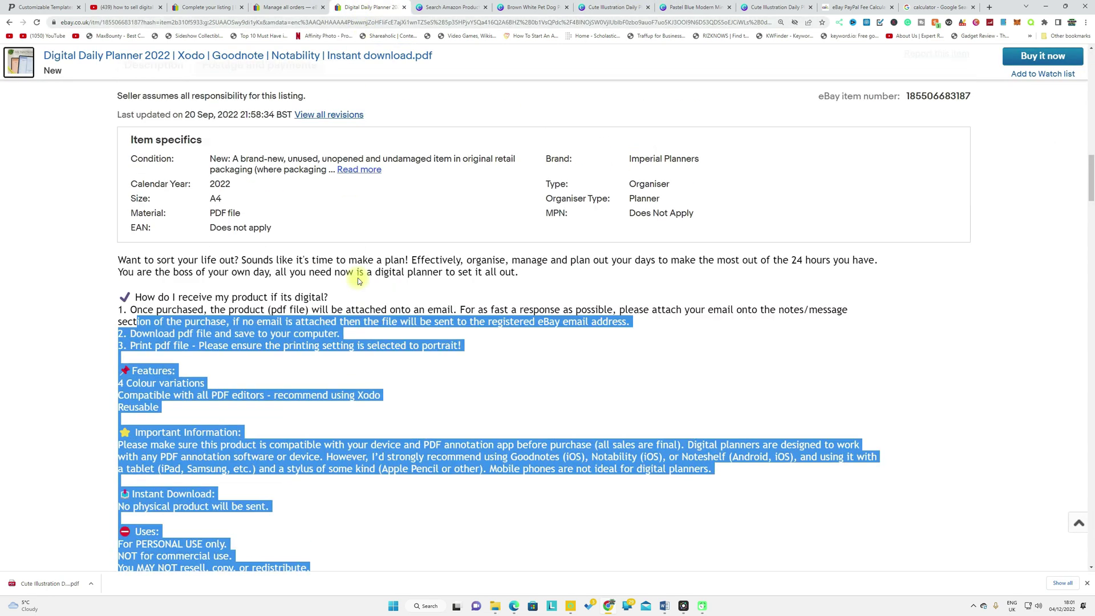
pyautogui.scroll(8, 358, 278)
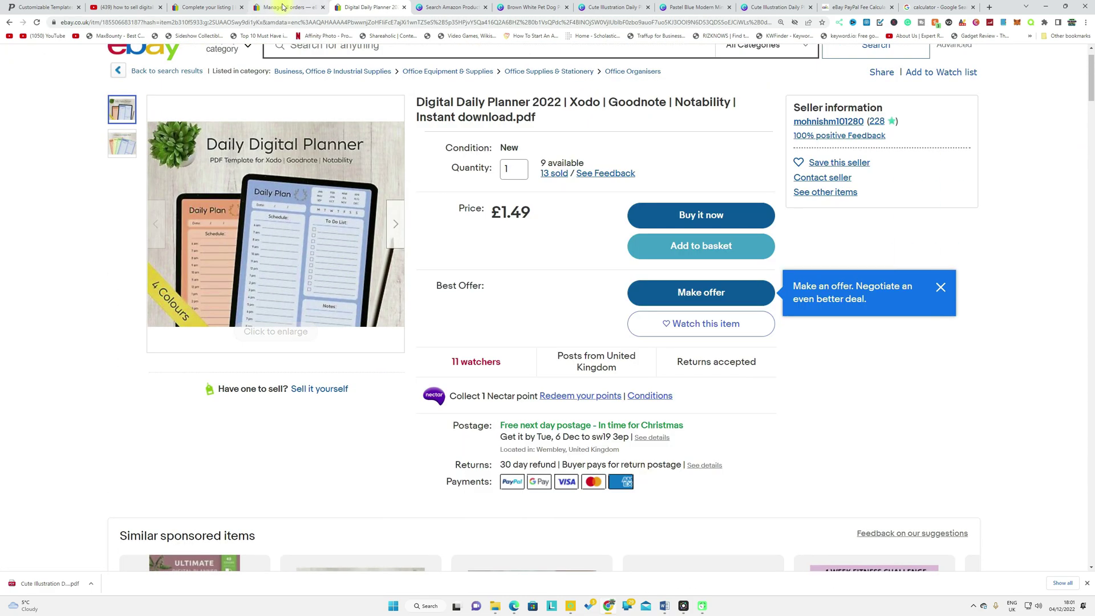
# - Revisit the all-orders page and the Canva tablet mockup of the daily plan, then return to the Digital Daily Planner 2022 listing
pyautogui.click(287, 7)
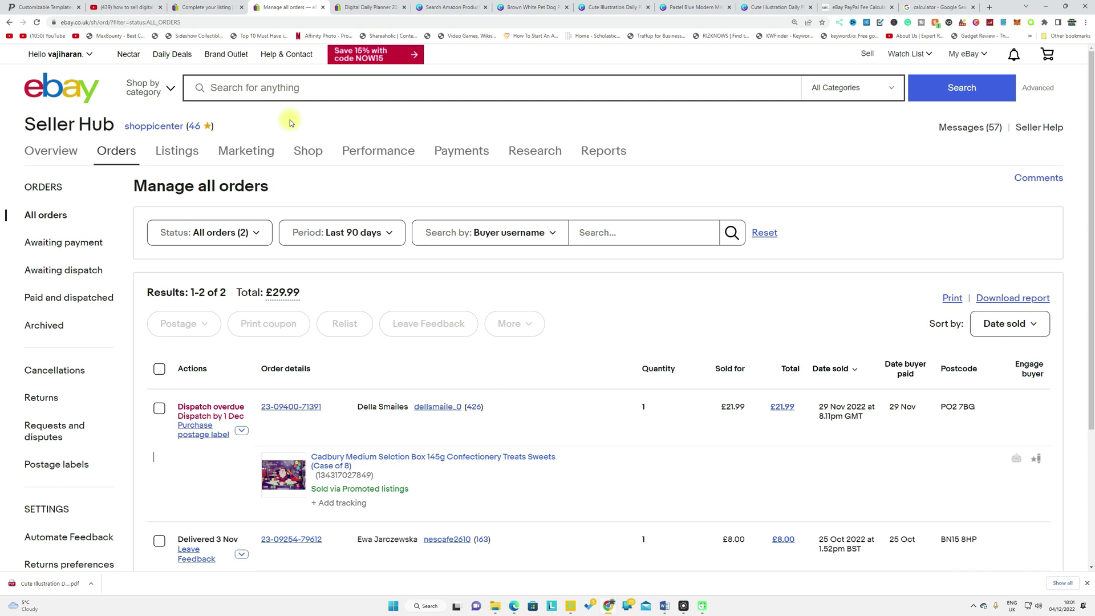
pyautogui.click(679, 9)
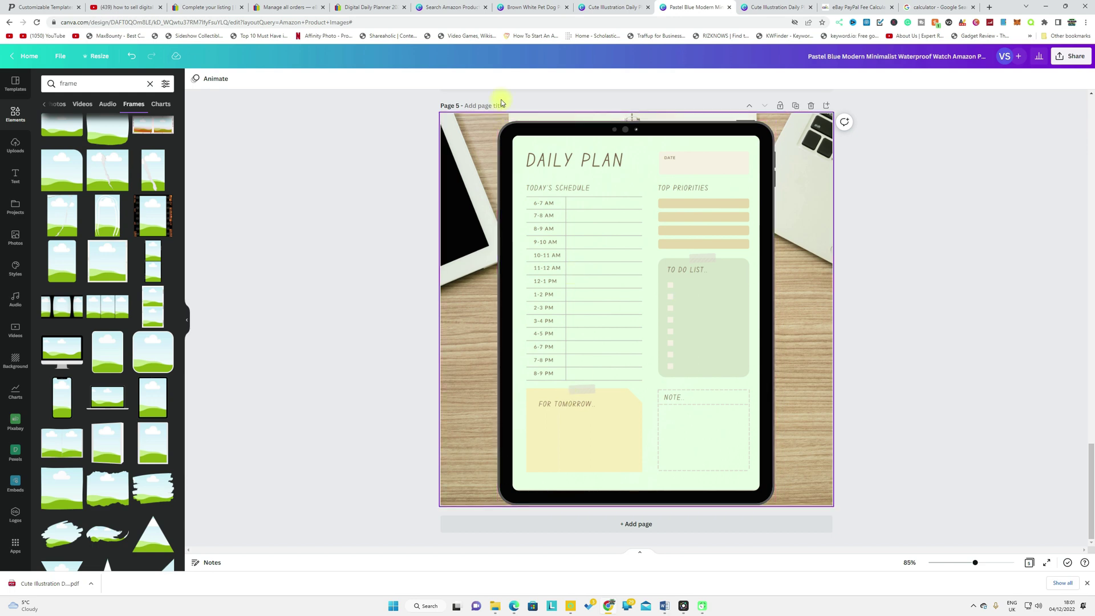
pyautogui.click(355, 12)
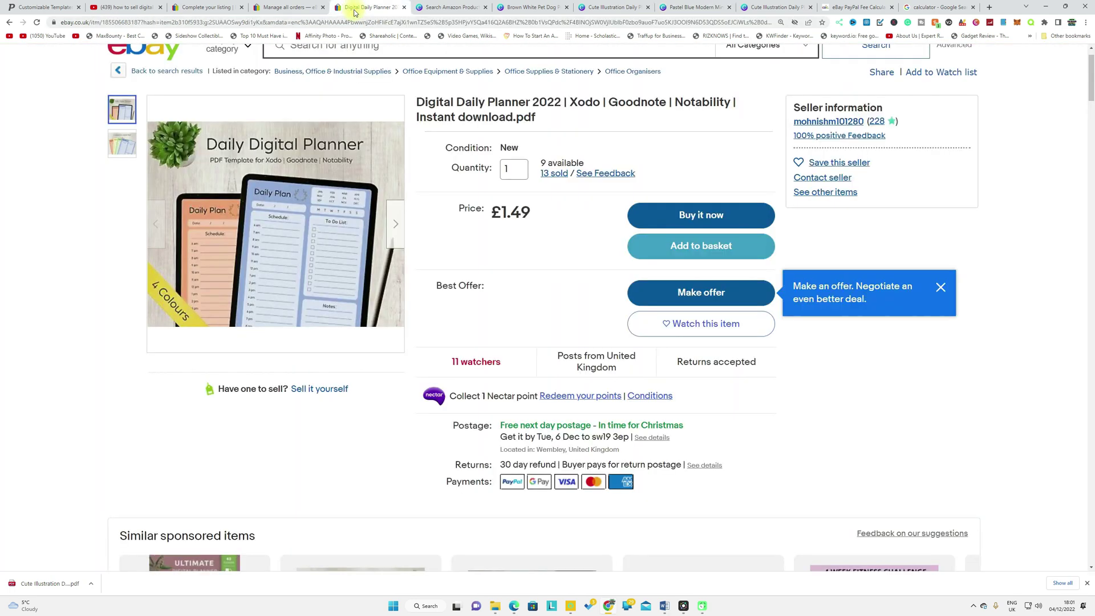